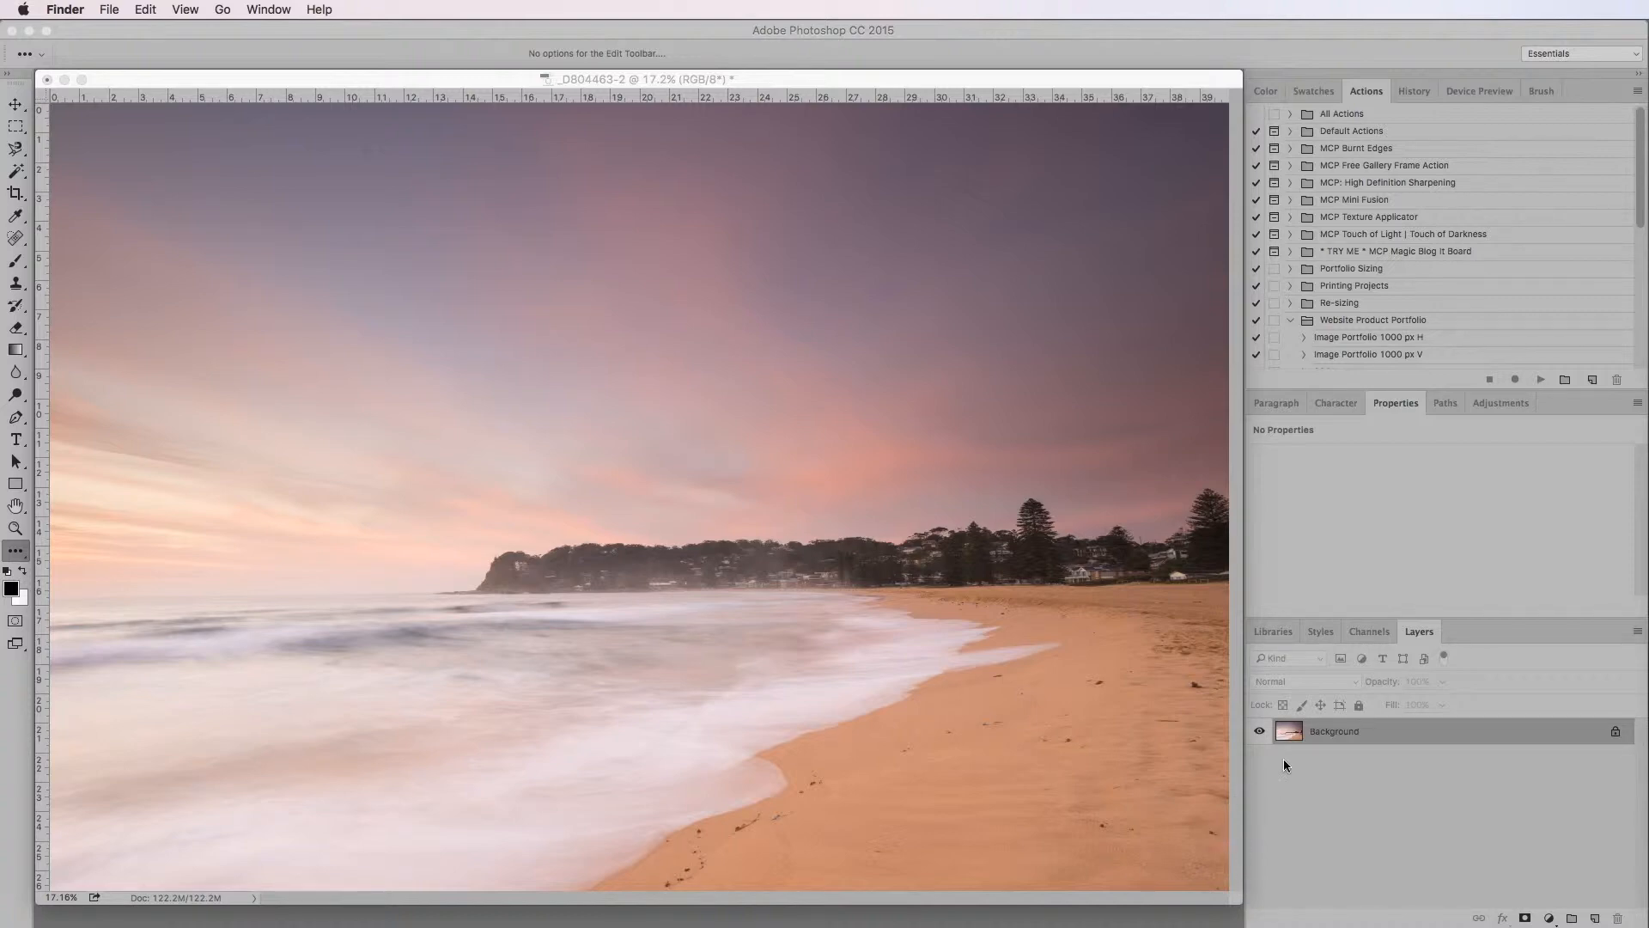
Try duplicating the Background layer directly within the layer stack, and undo the copy
{"action": "left_click", "coordinate": [1333, 739]}
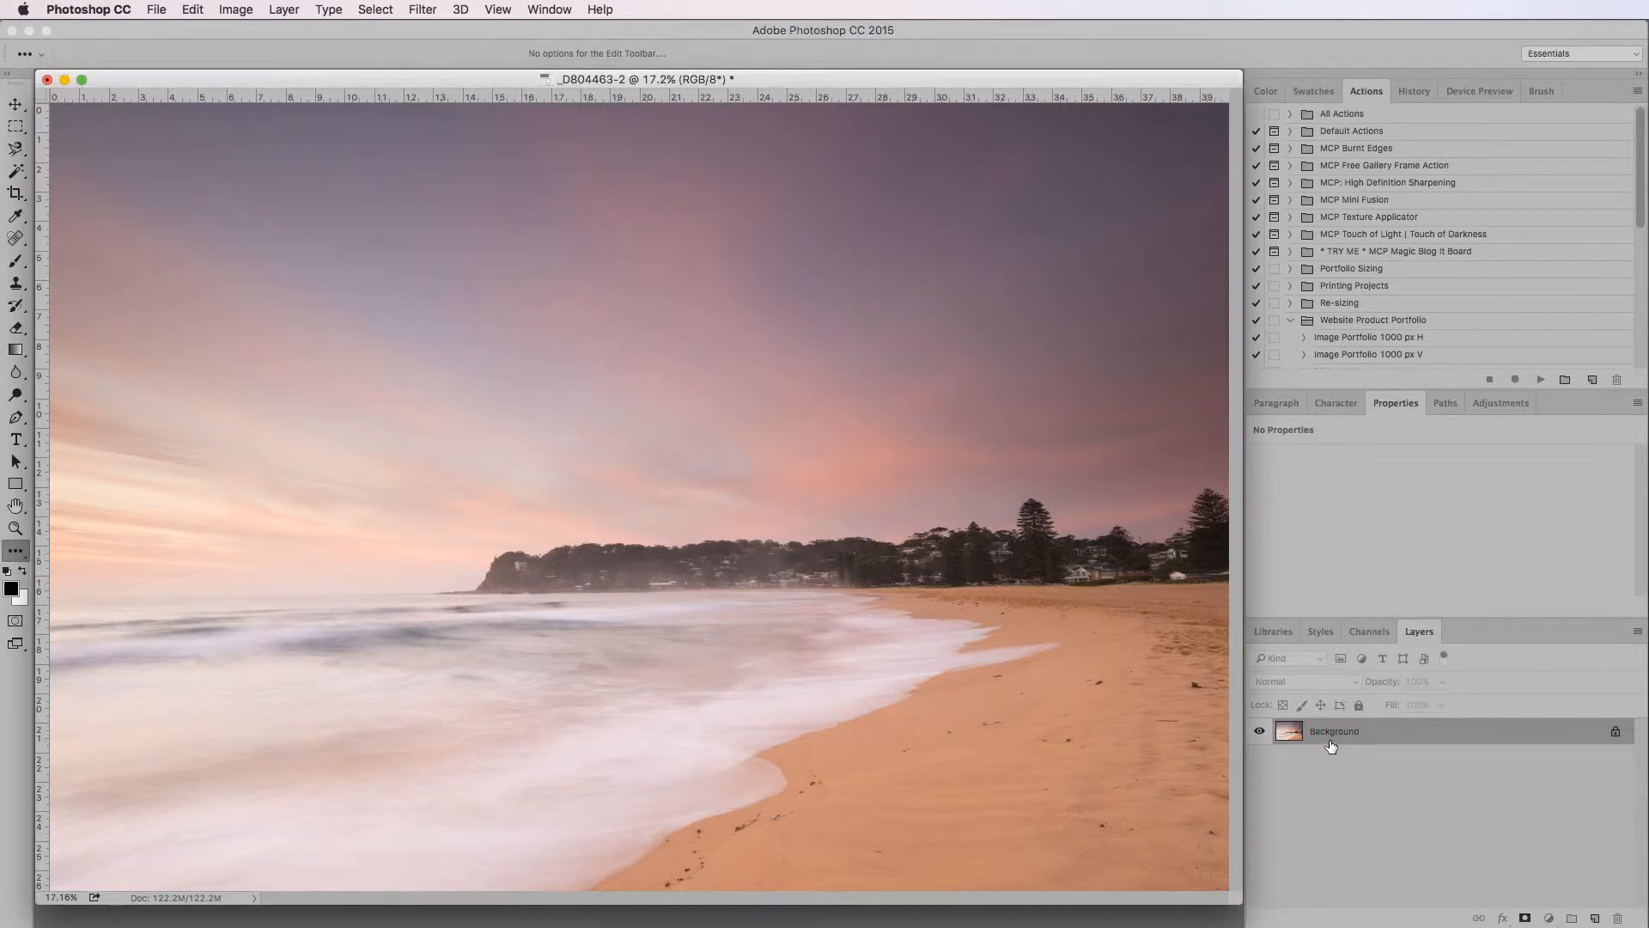
{"action": "left_click", "coordinate": [1329, 744]}
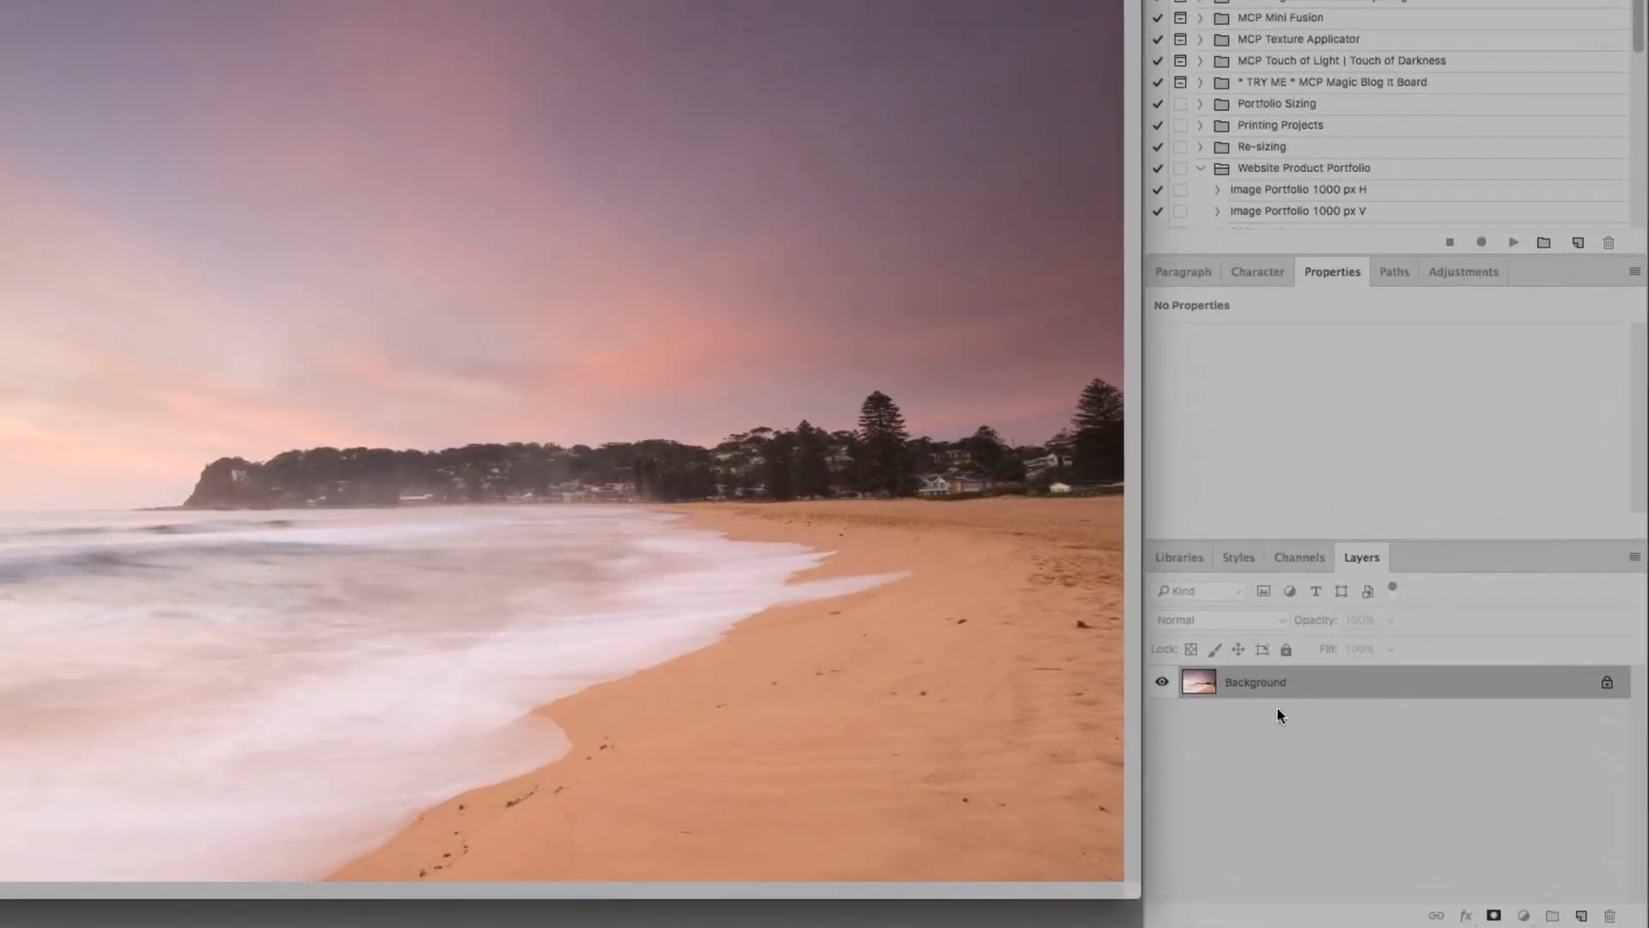
{"action": "left_click", "coordinate": [1465, 682]}
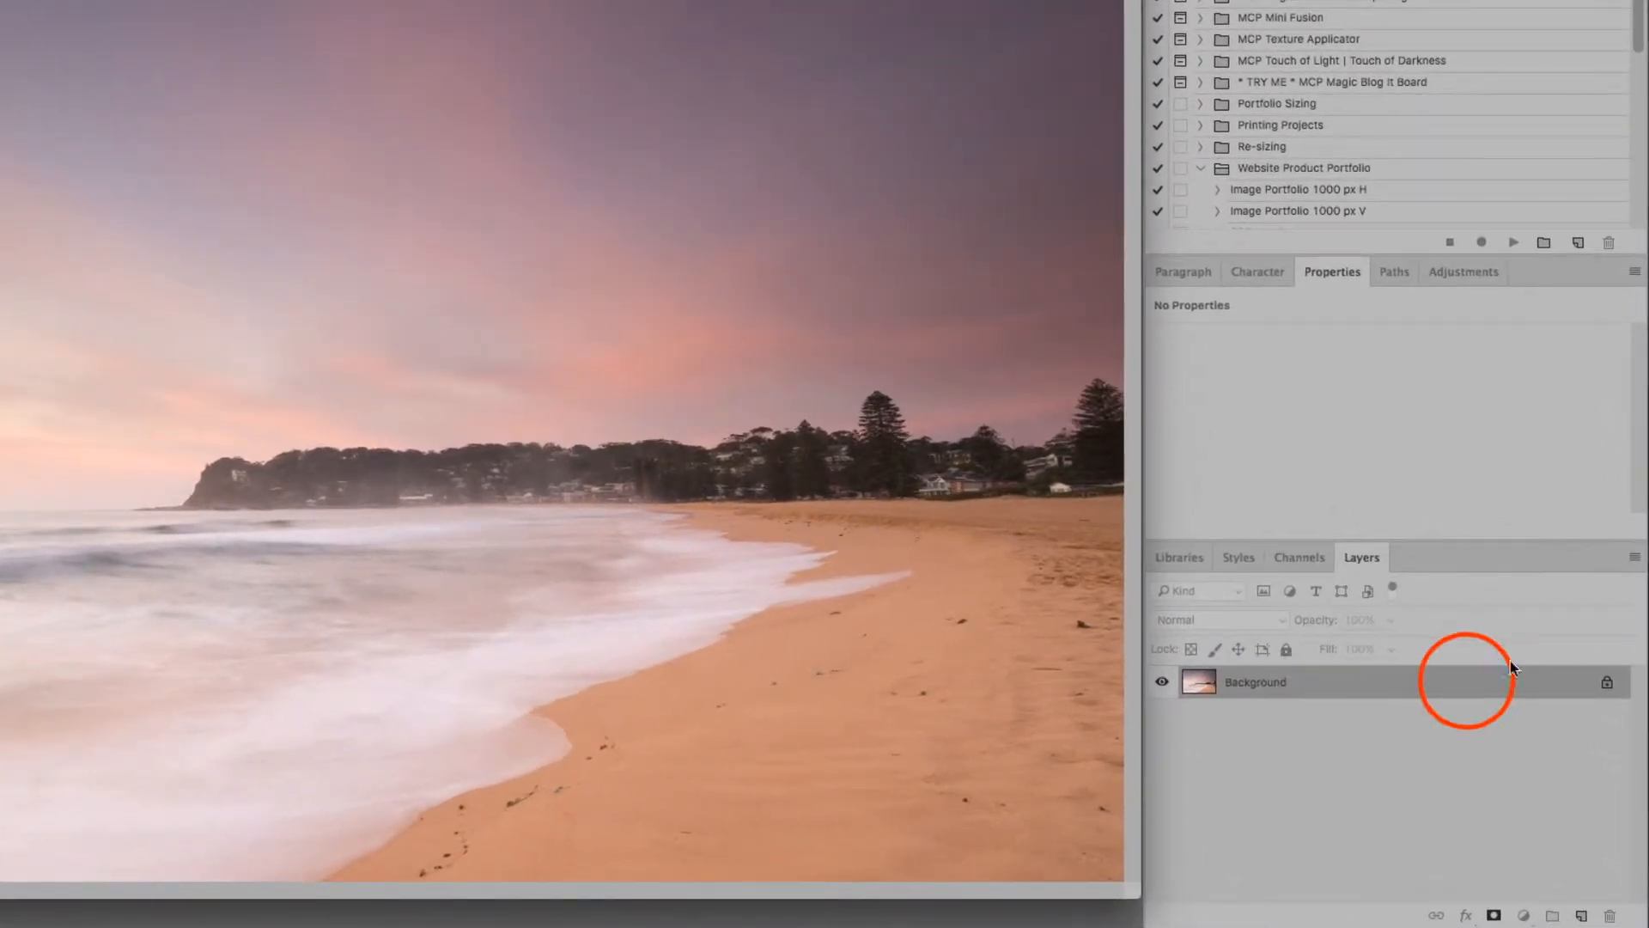
{"action": "left_click_drag", "start_coordinate": [1466, 684], "coordinate": [1580, 916]}
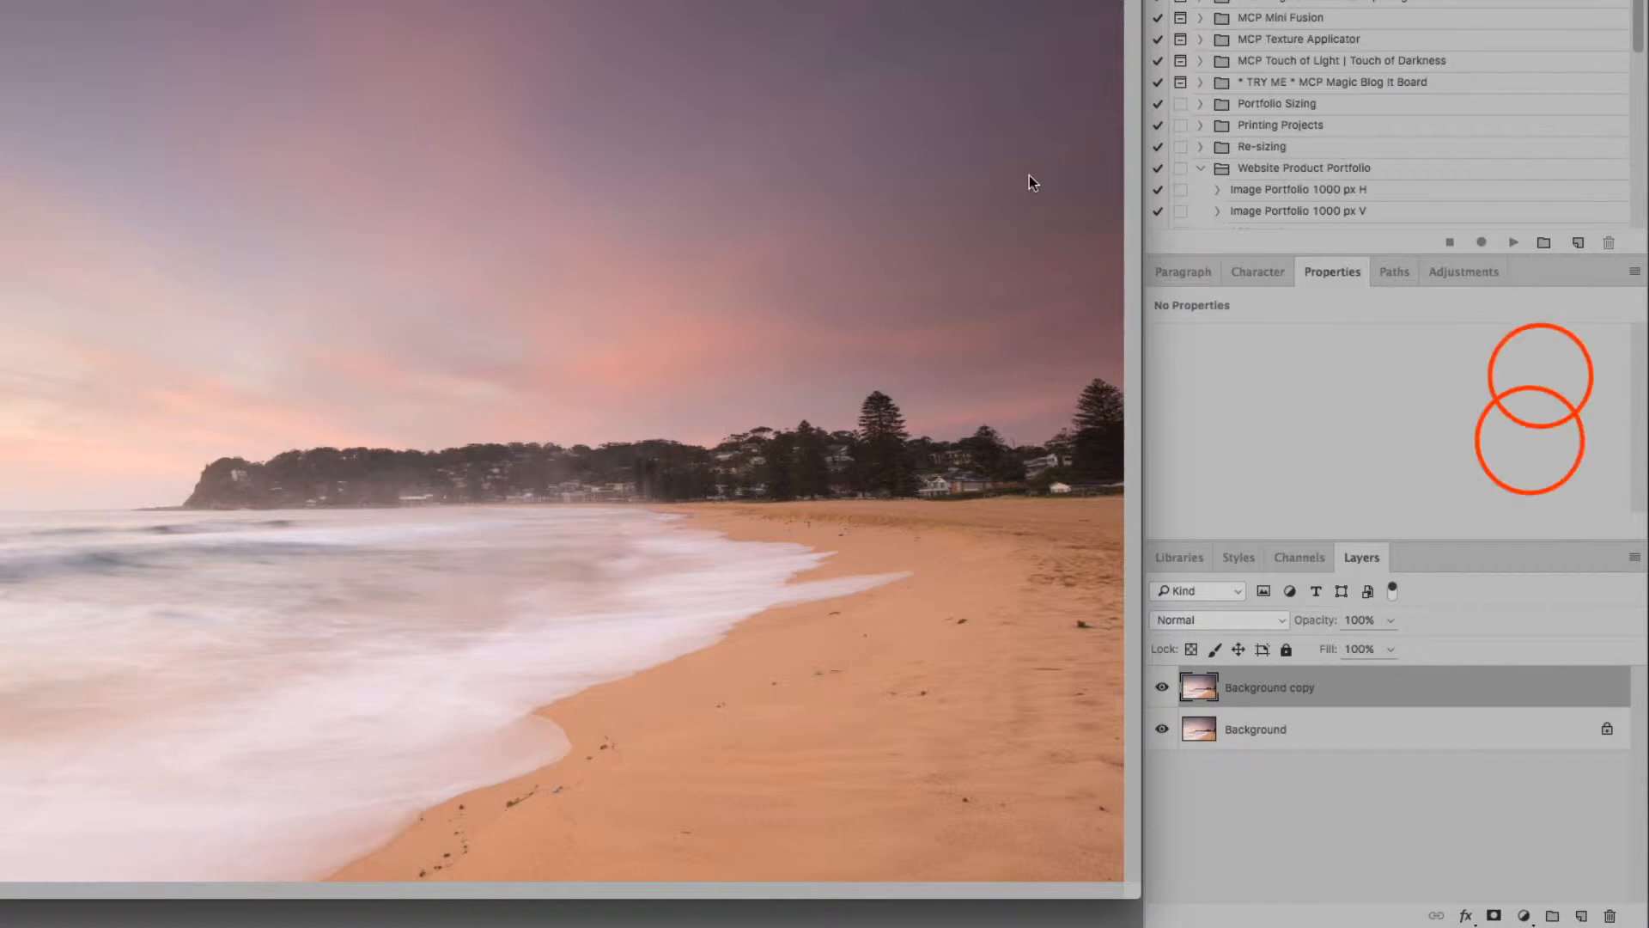
{"action": "key", "text": "alt+super+z"}
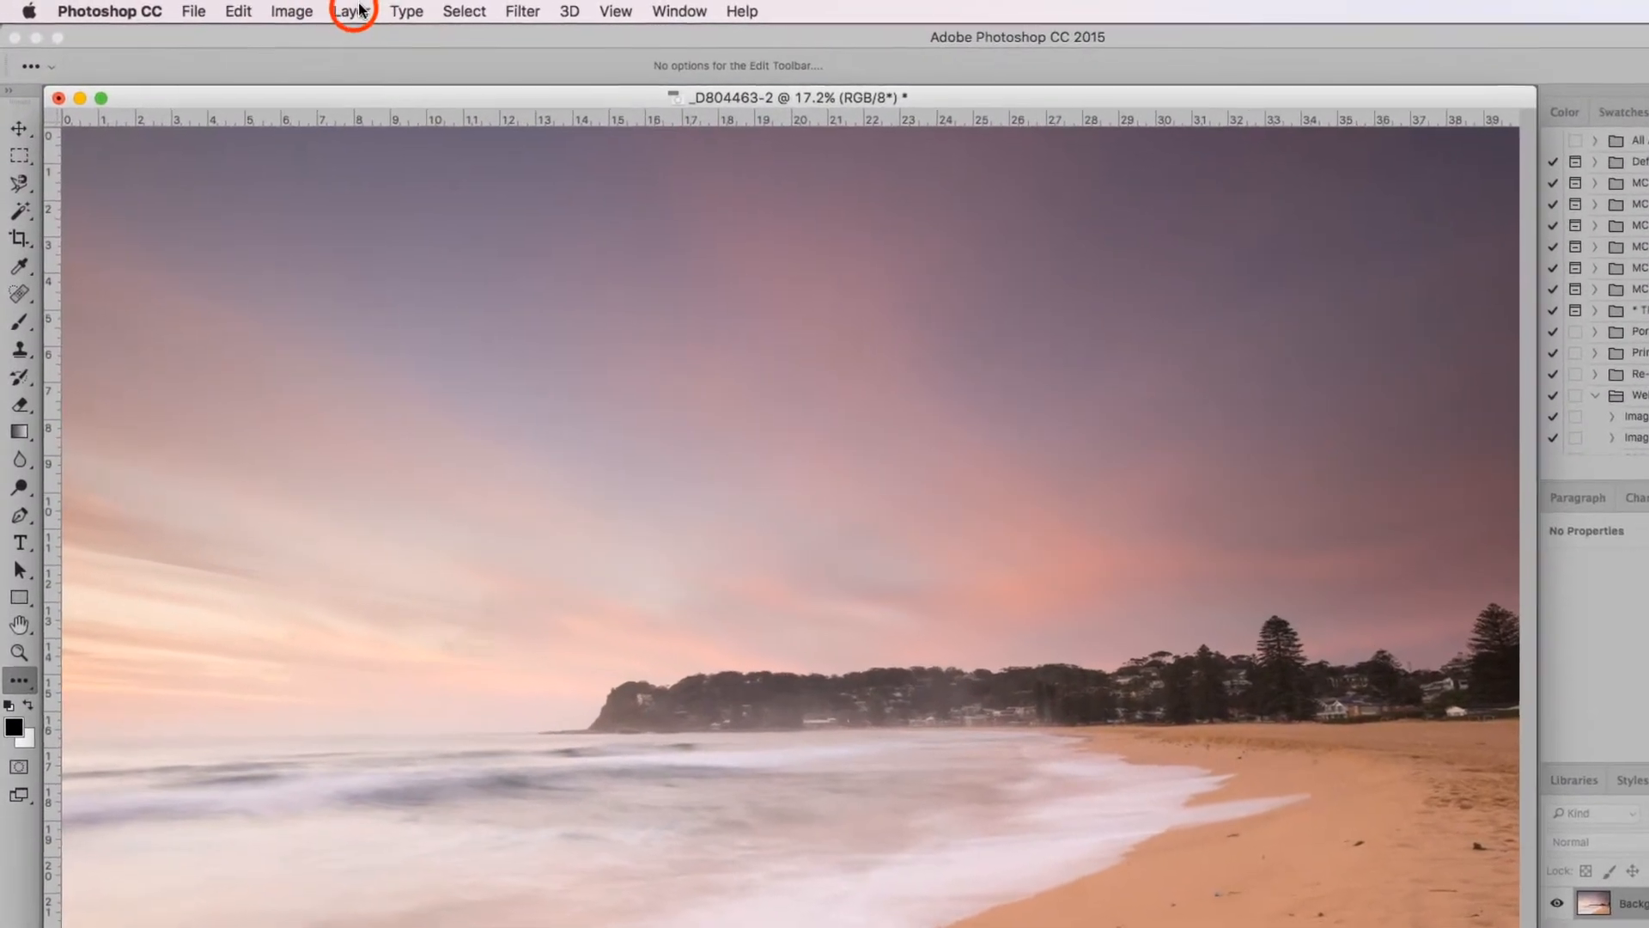
Try the Duplicate Layer command on the Background layer with the name Background copy, and undo it
{"action": "left_click", "coordinate": [280, 10]}
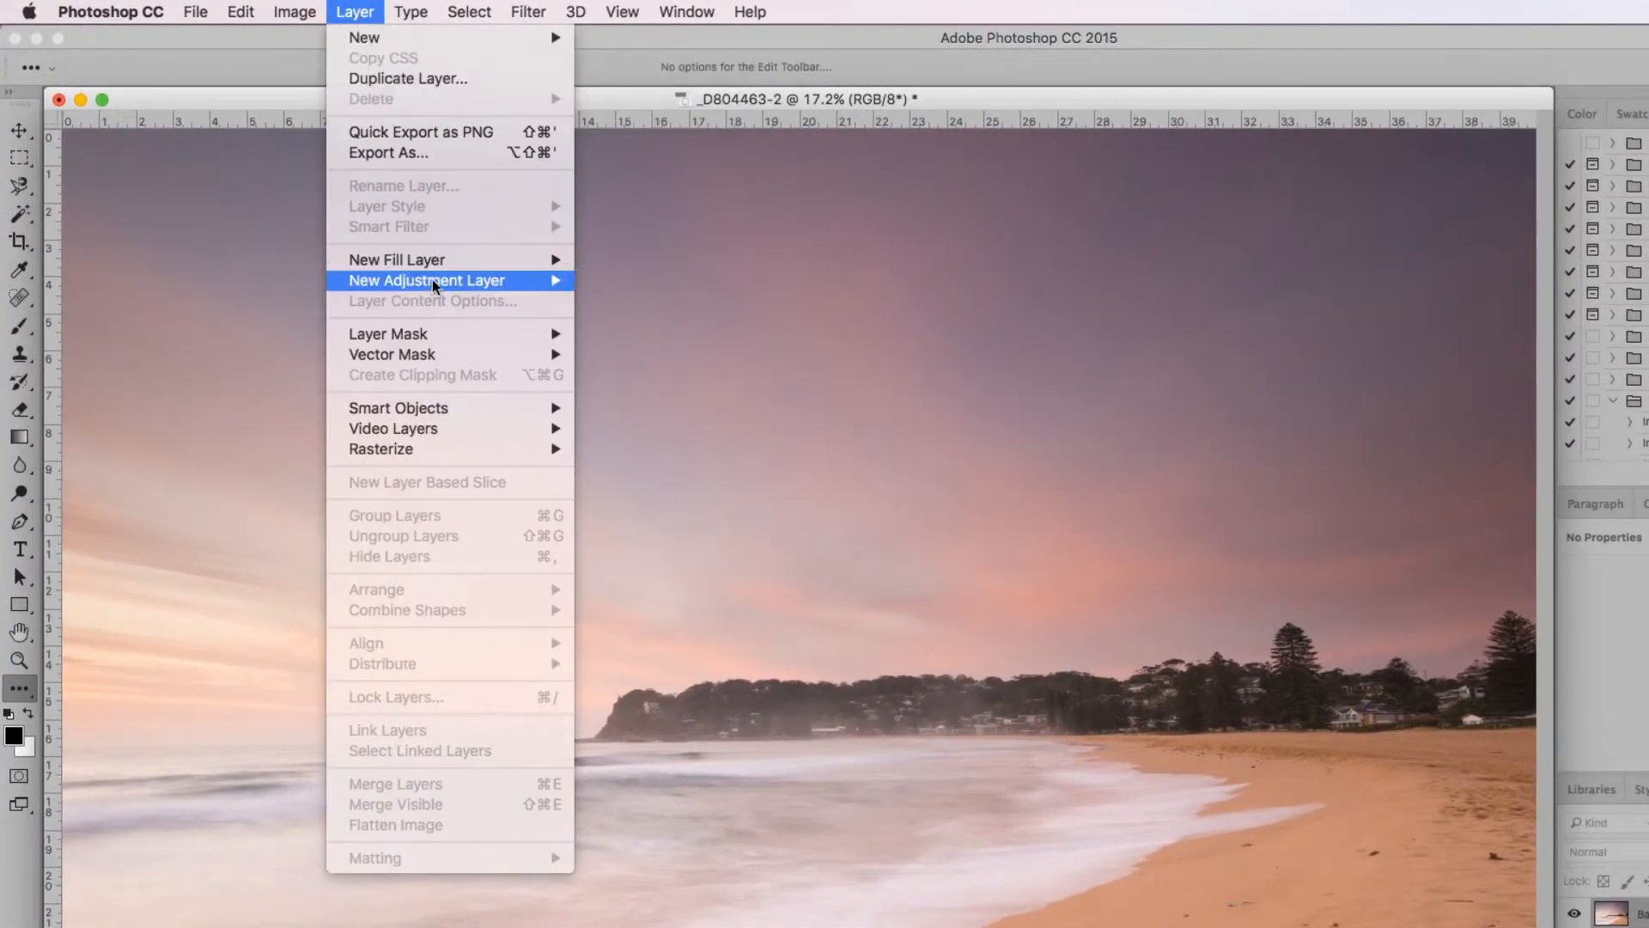
{"action": "left_click", "coordinate": [442, 79]}
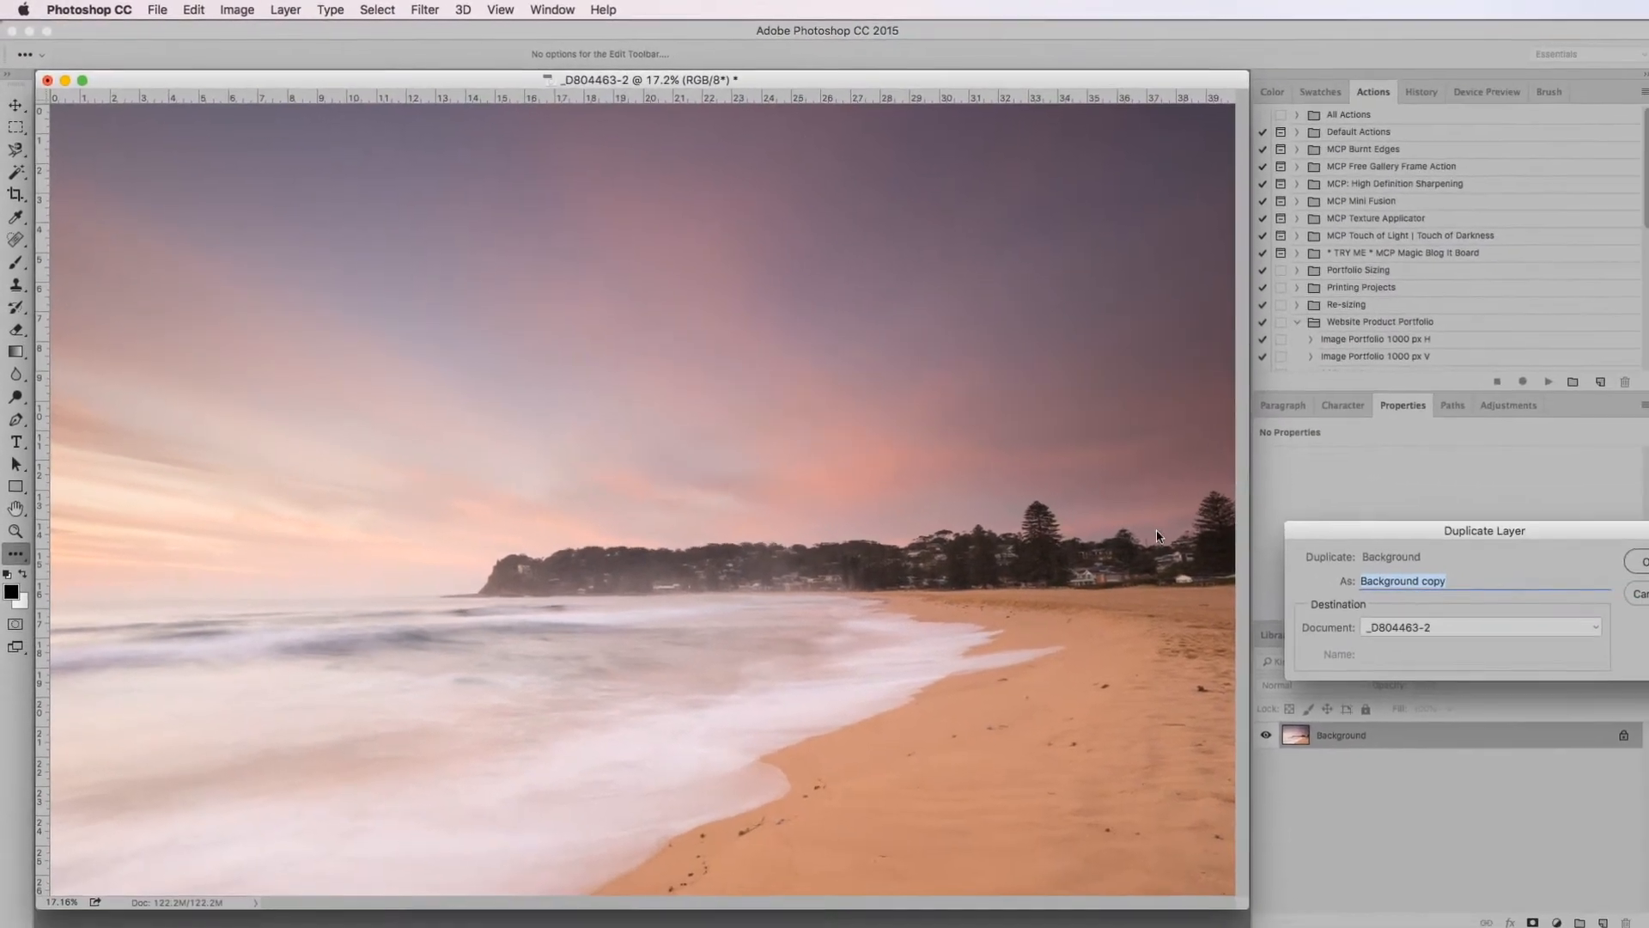
{"action": "left_click", "coordinate": [1632, 559]}
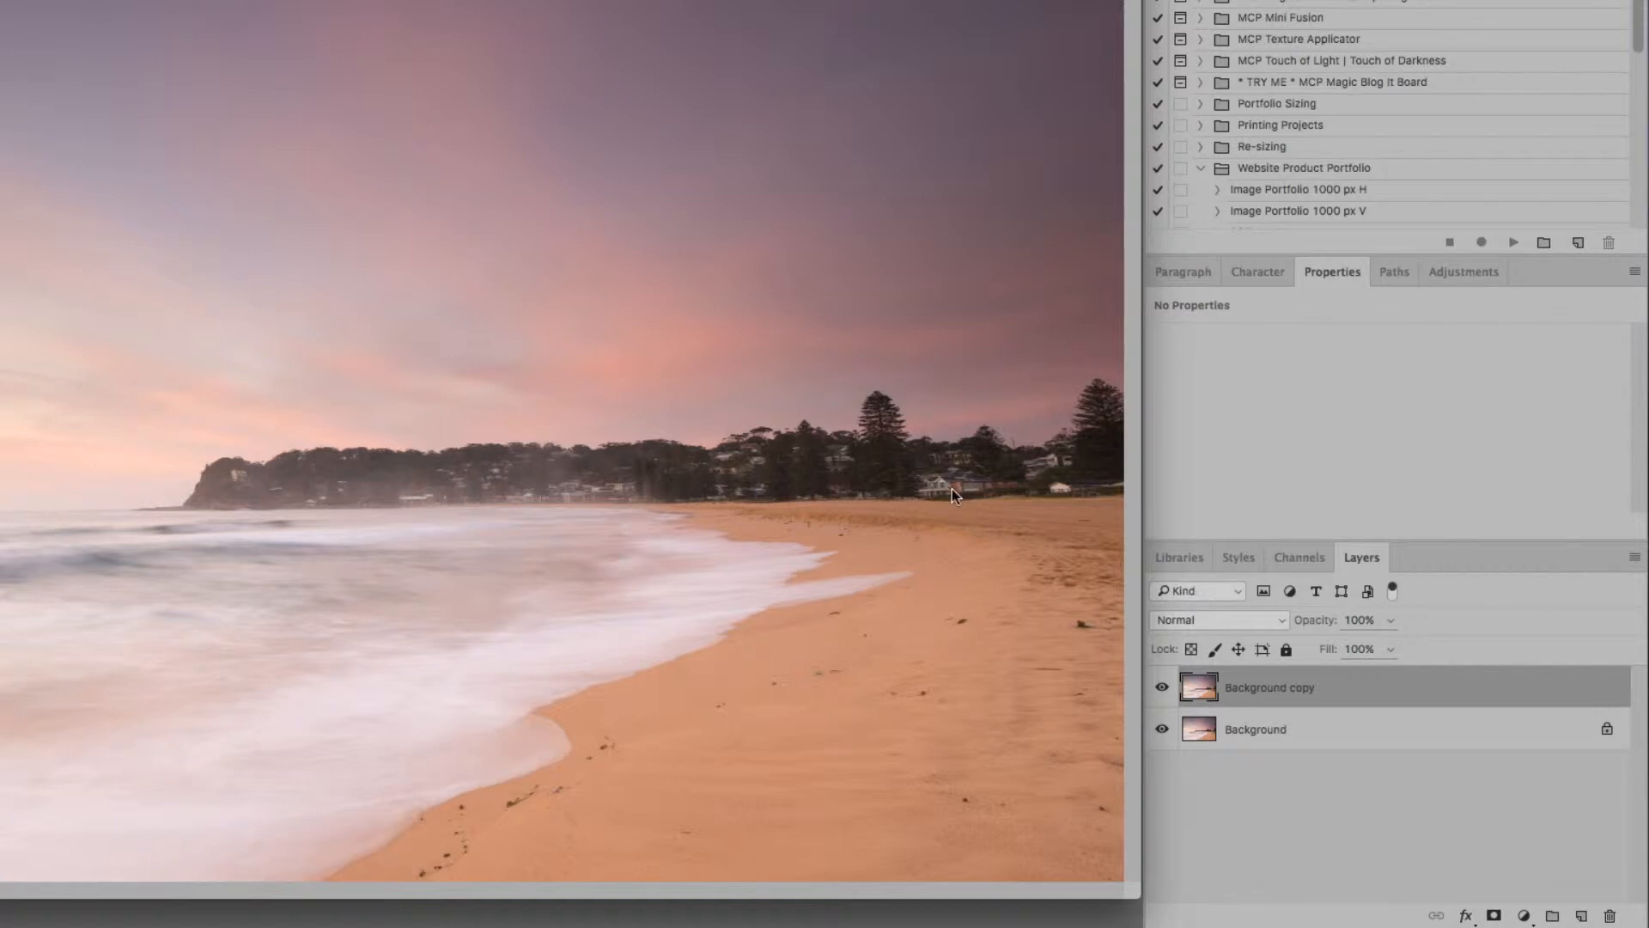
{"action": "key", "text": "super+alt+z"}
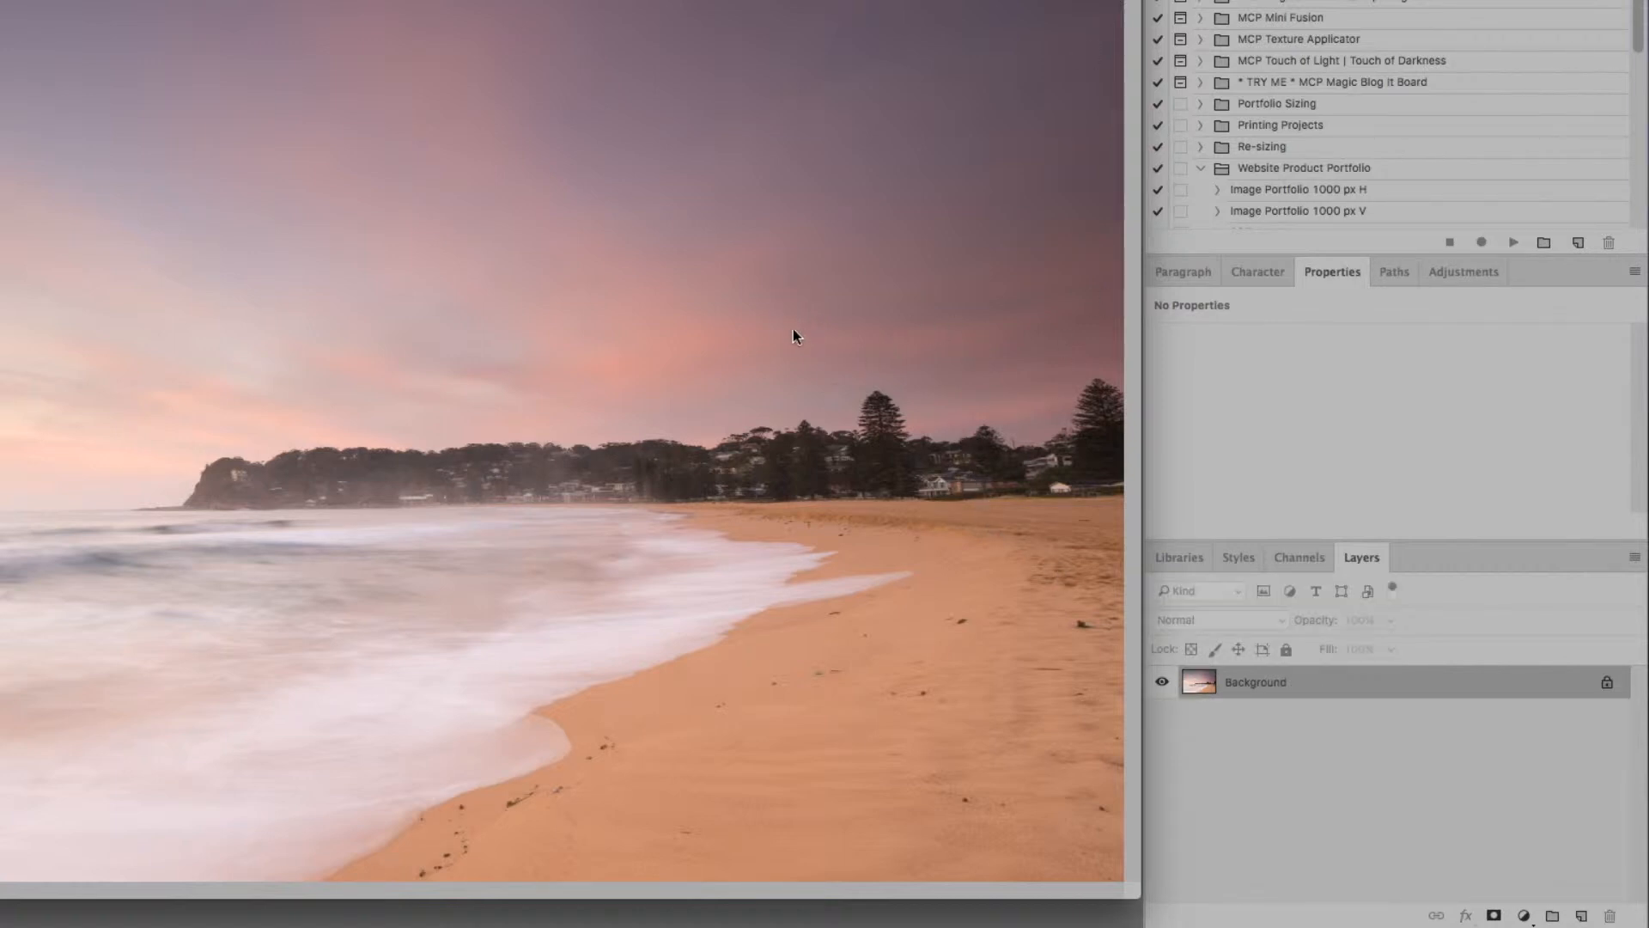
Copy the Background layer to a new layer above it
{"action": "key", "text": "super+j"}
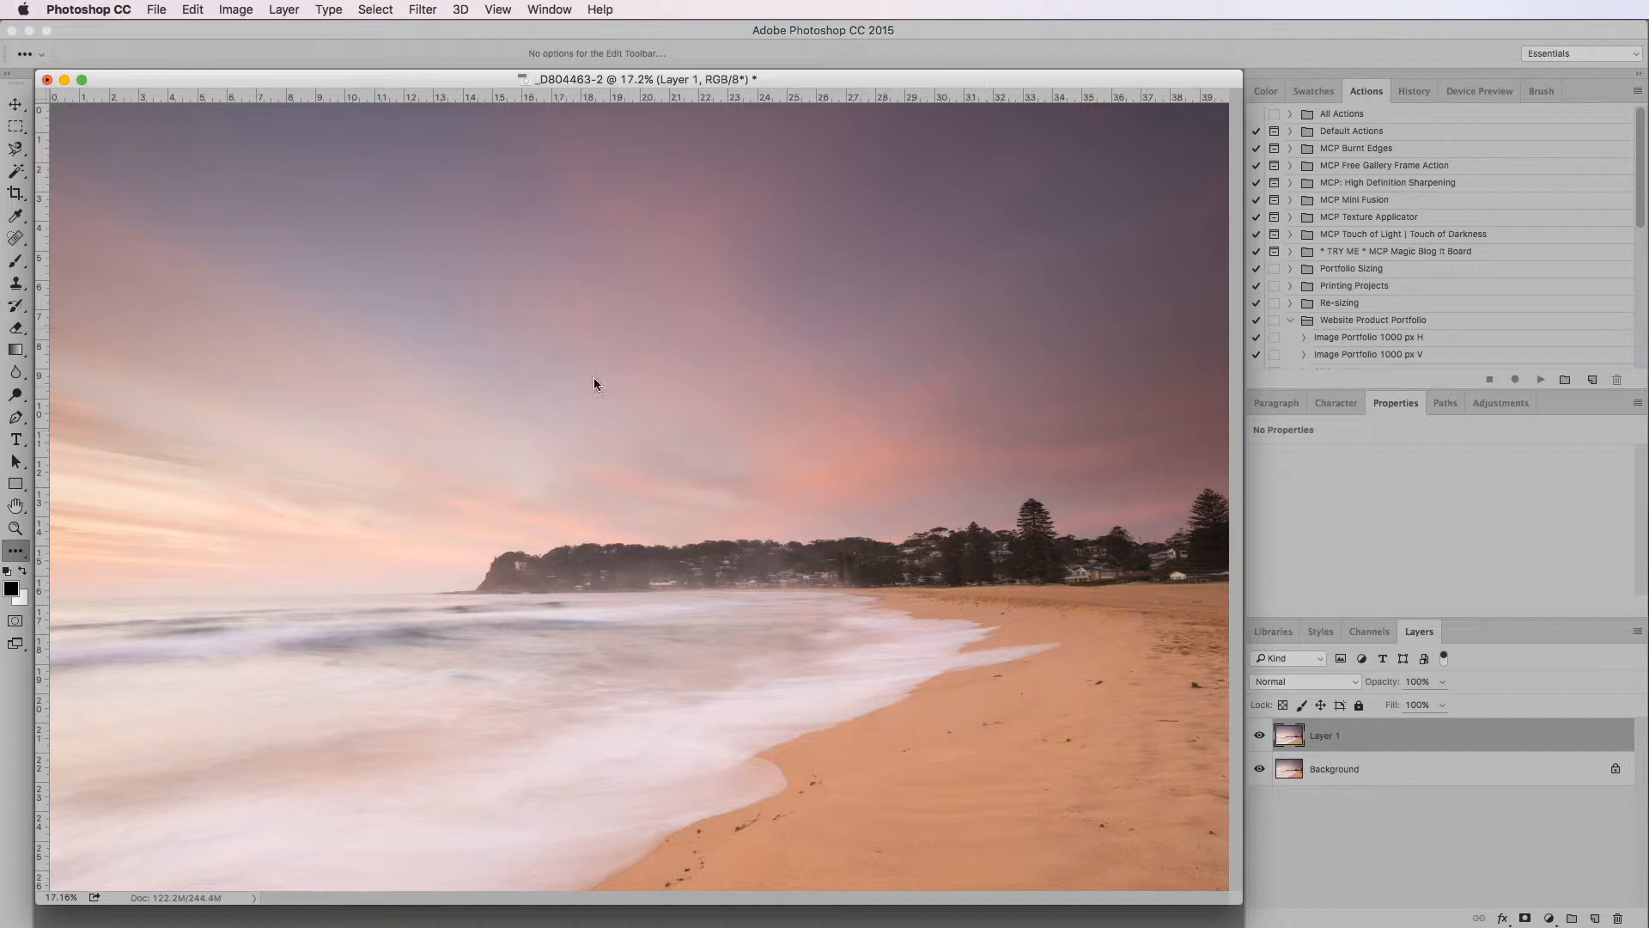
Examine the pink sky above the sea up close at up to 200% magnification
{"action": "left_click", "coordinate": [15, 528]}
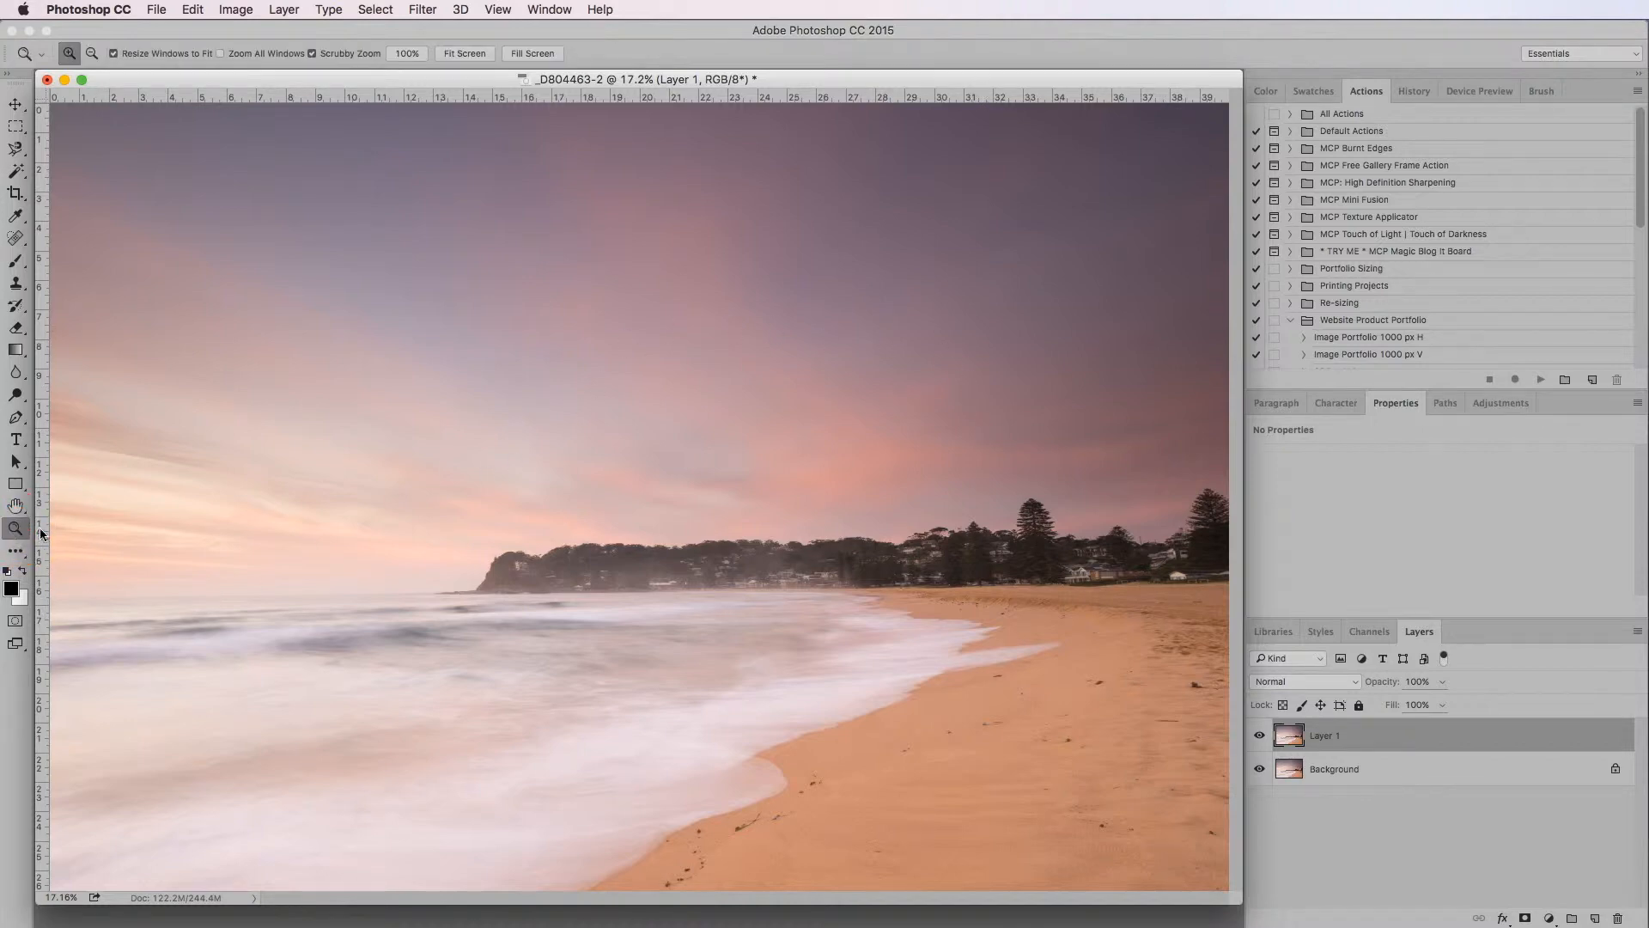
{"action": "left_click", "coordinate": [415, 498]}
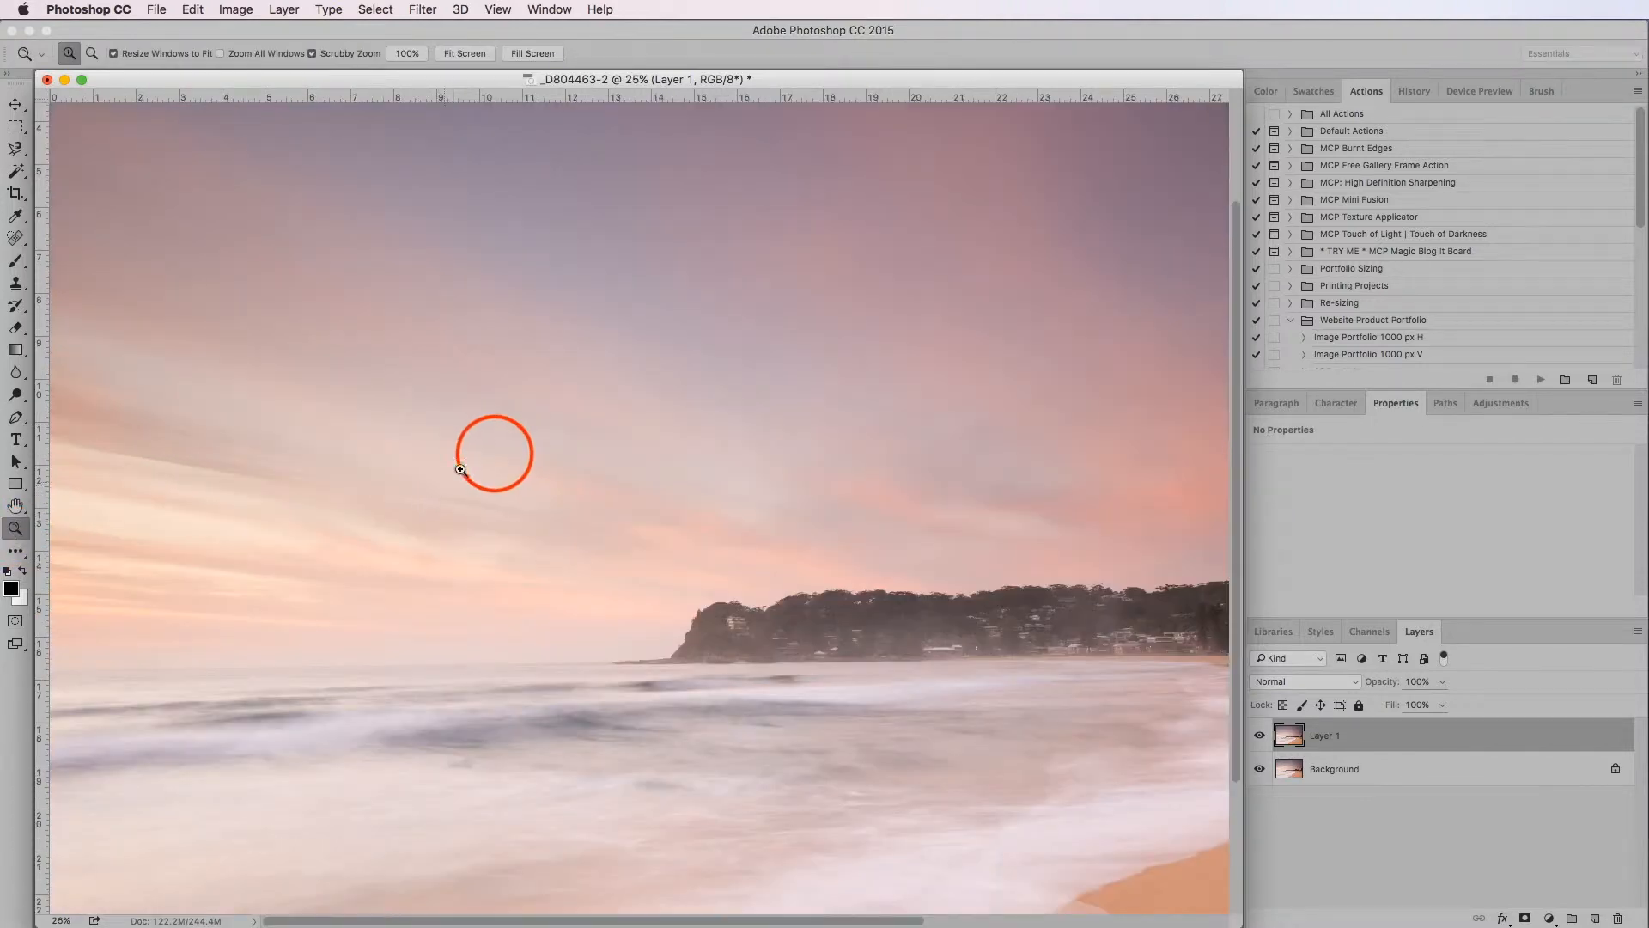
{"action": "left_click", "coordinate": [491, 455]}
{"action": "left_click", "coordinate": [520, 460]}
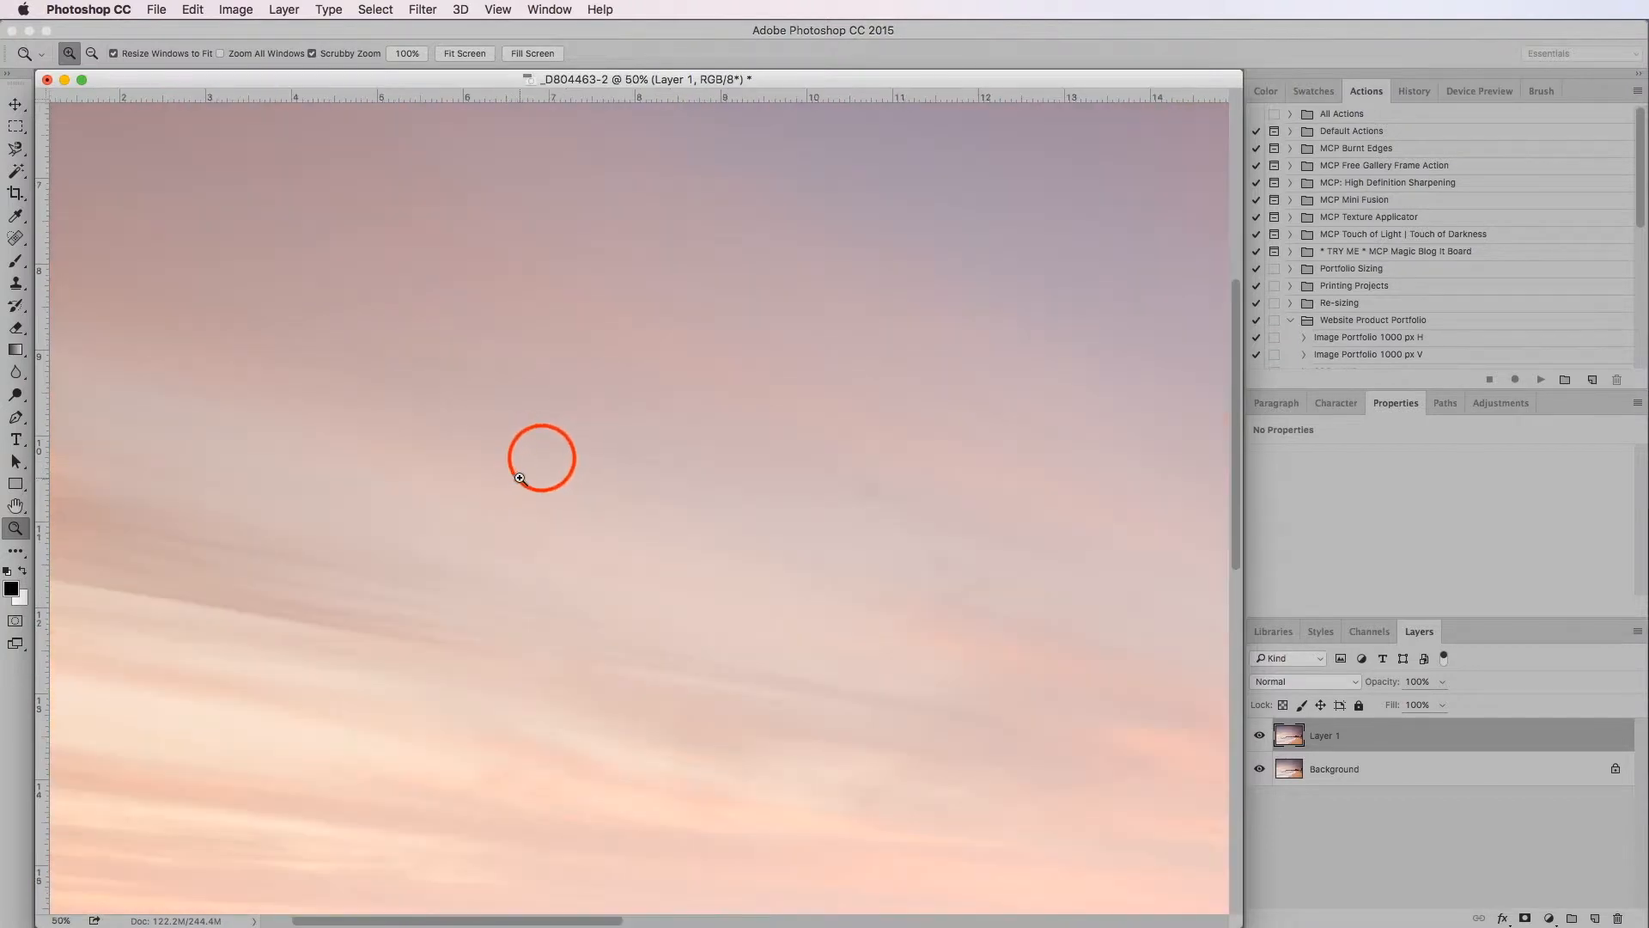
{"action": "left_click", "coordinate": [549, 469]}
{"action": "left_click", "coordinate": [563, 472]}
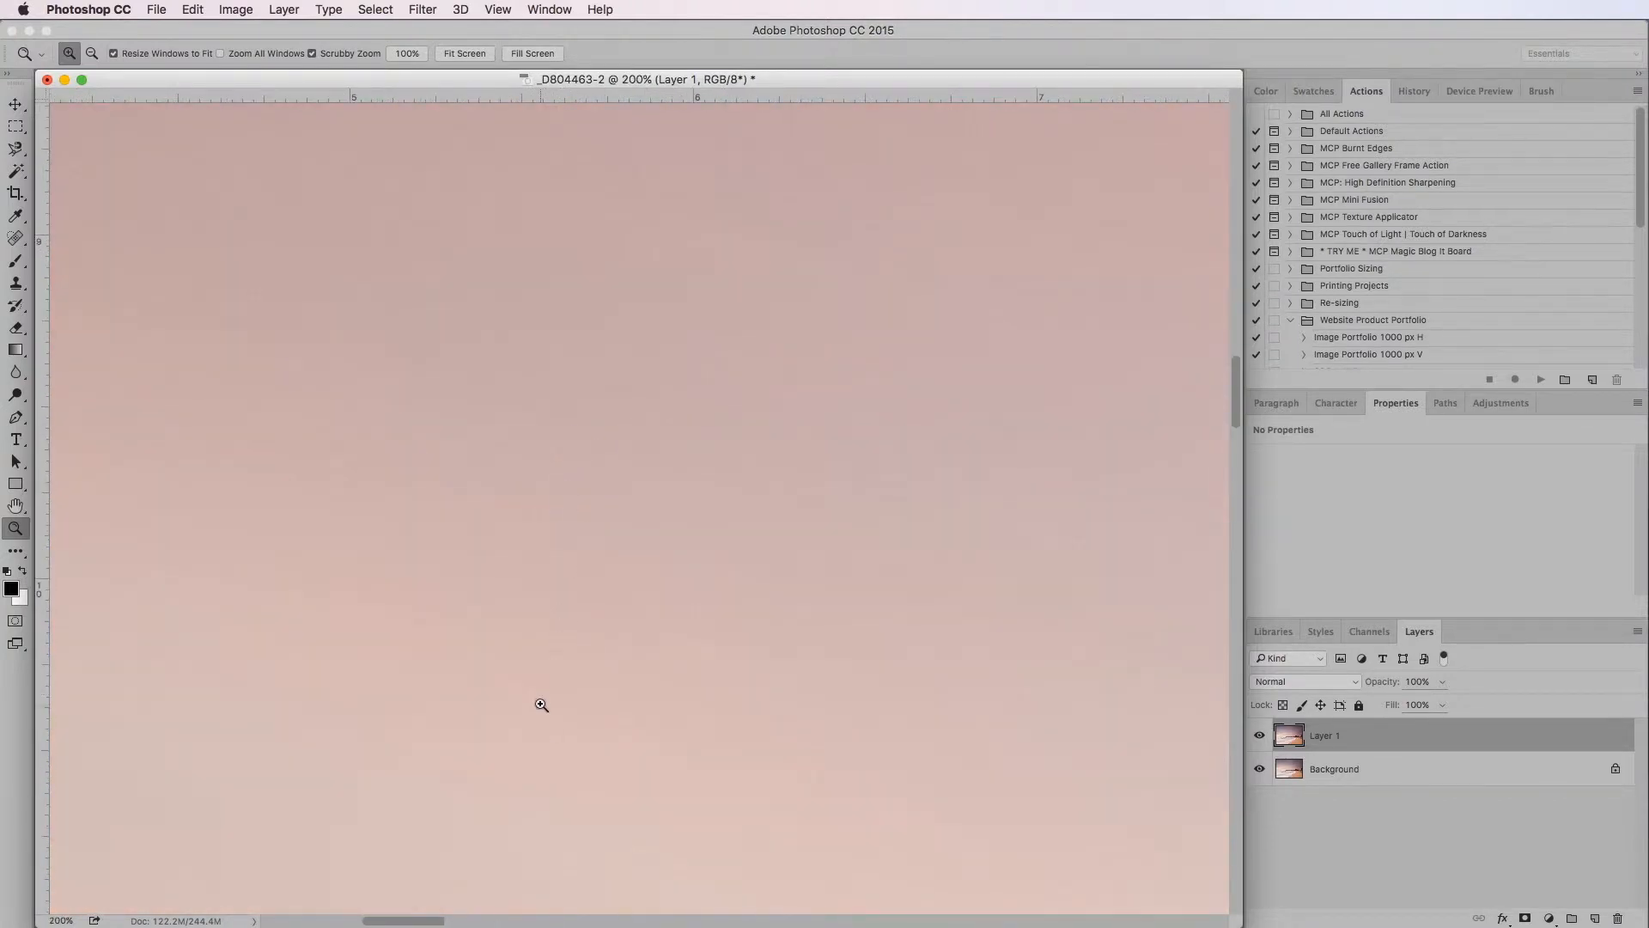
{"action": "key", "text": "alt"}
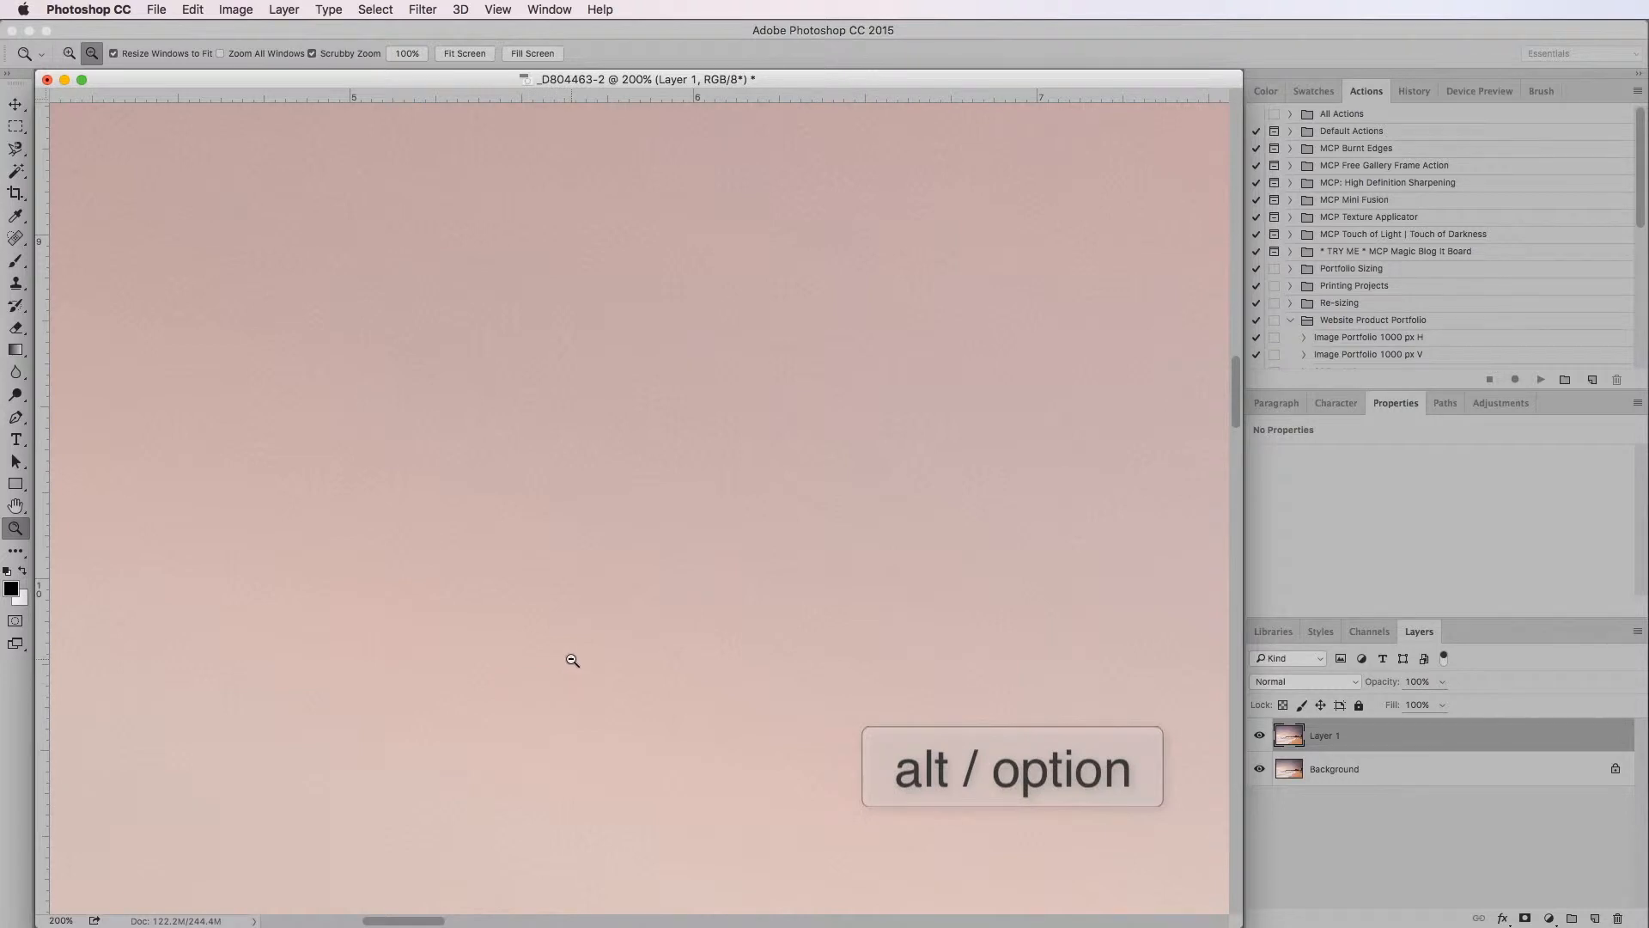
{"action": "key", "text": "alt"}
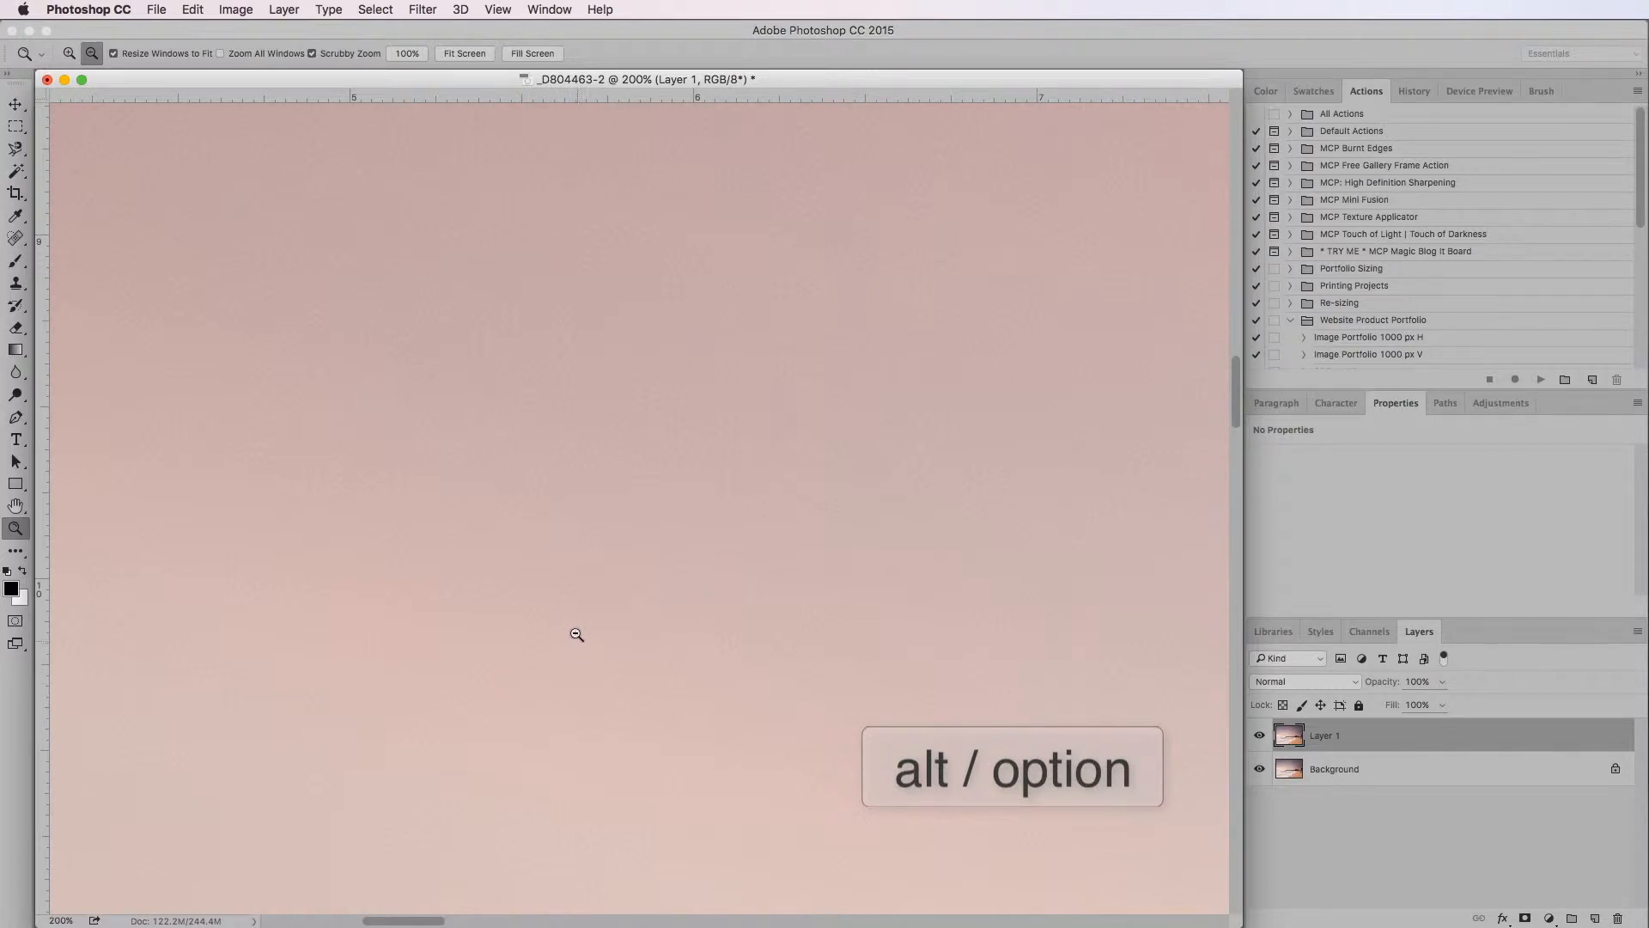
{"action": "left_click", "coordinate": [574, 528], "text": "alt"}
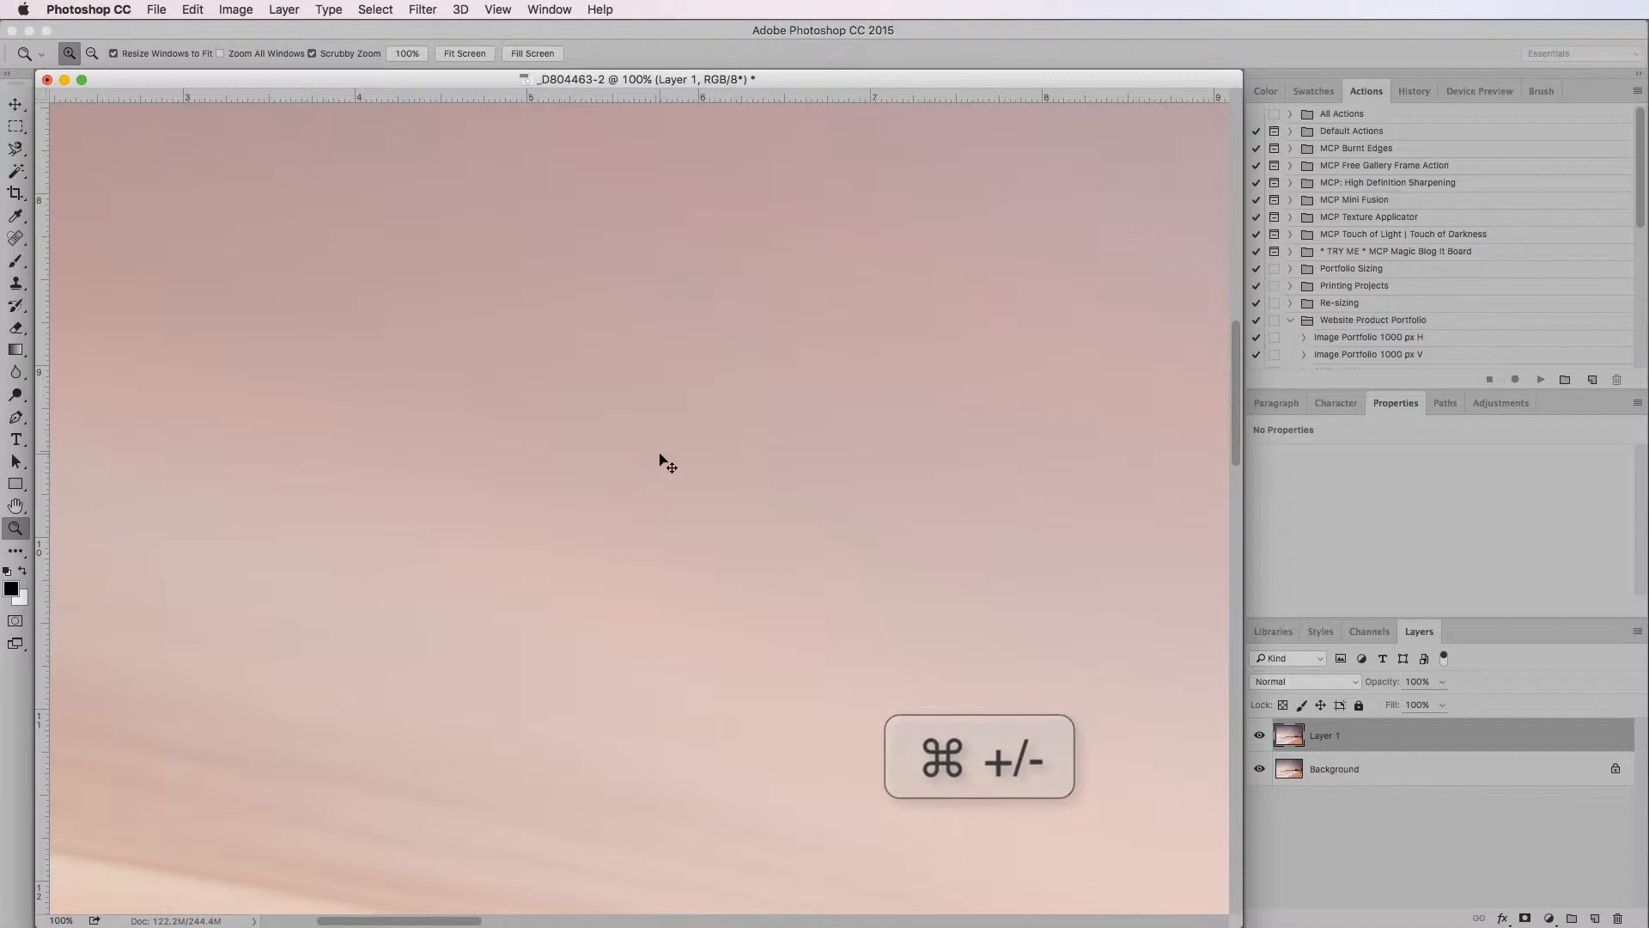
Examine the sky for dust spots at 100% magnification, up to the photo's upper-left corner
{"action": "key", "text": "super+minus"}
{"action": "key", "text": "super+minus"}
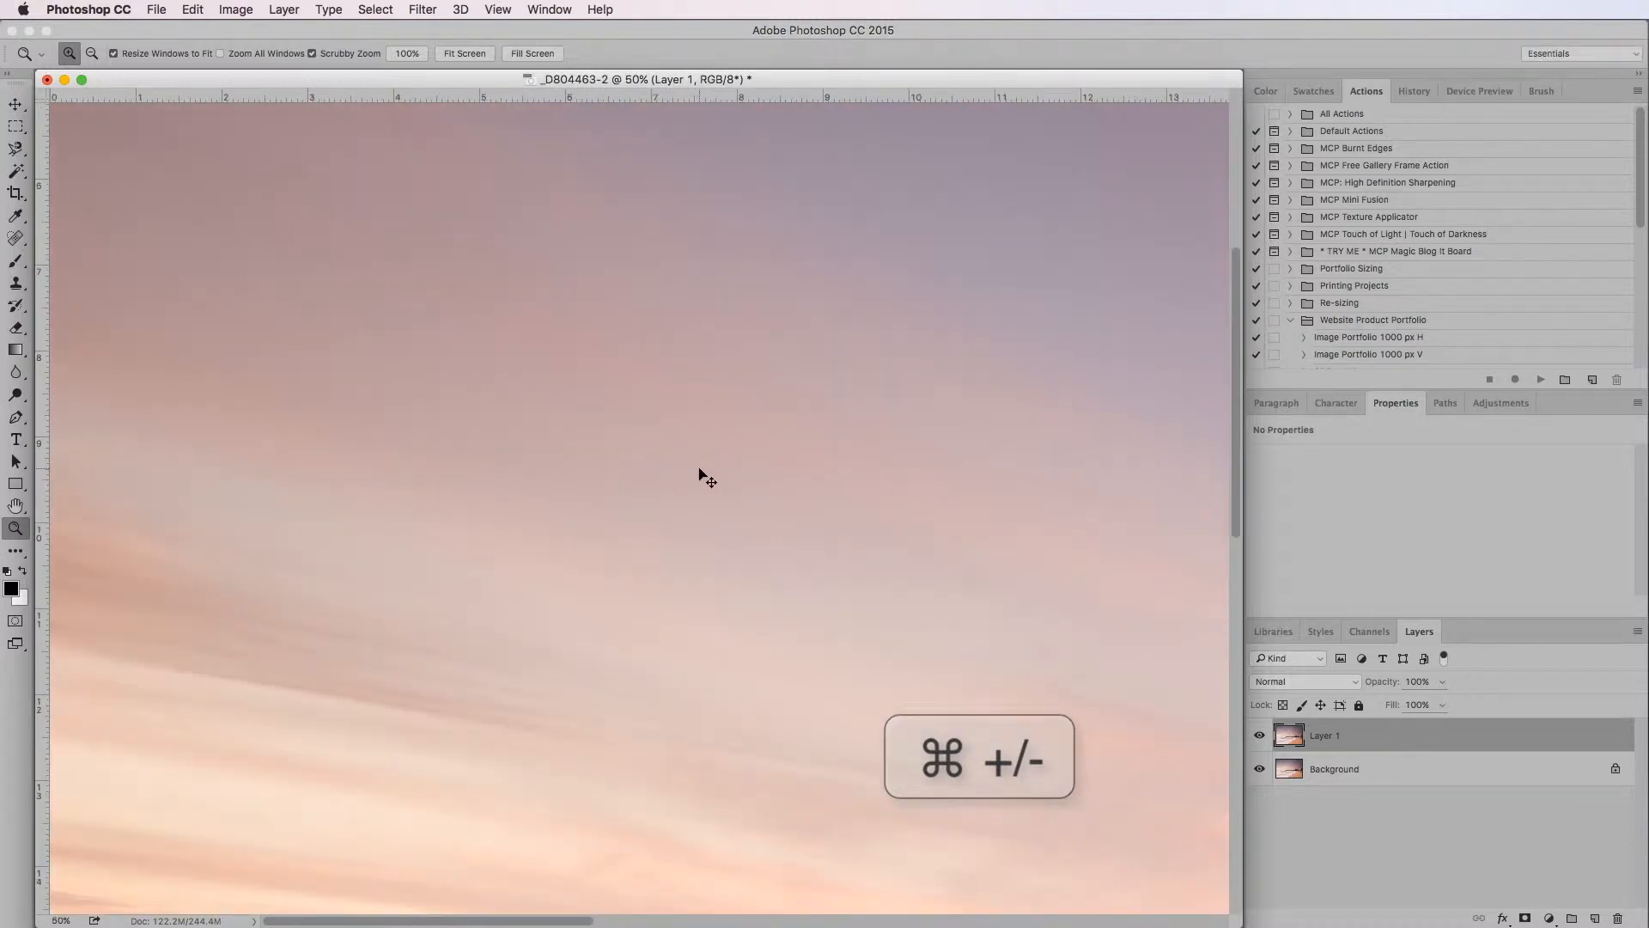
{"action": "key", "text": "super+plus"}
{"action": "key", "text": "super+plus"}
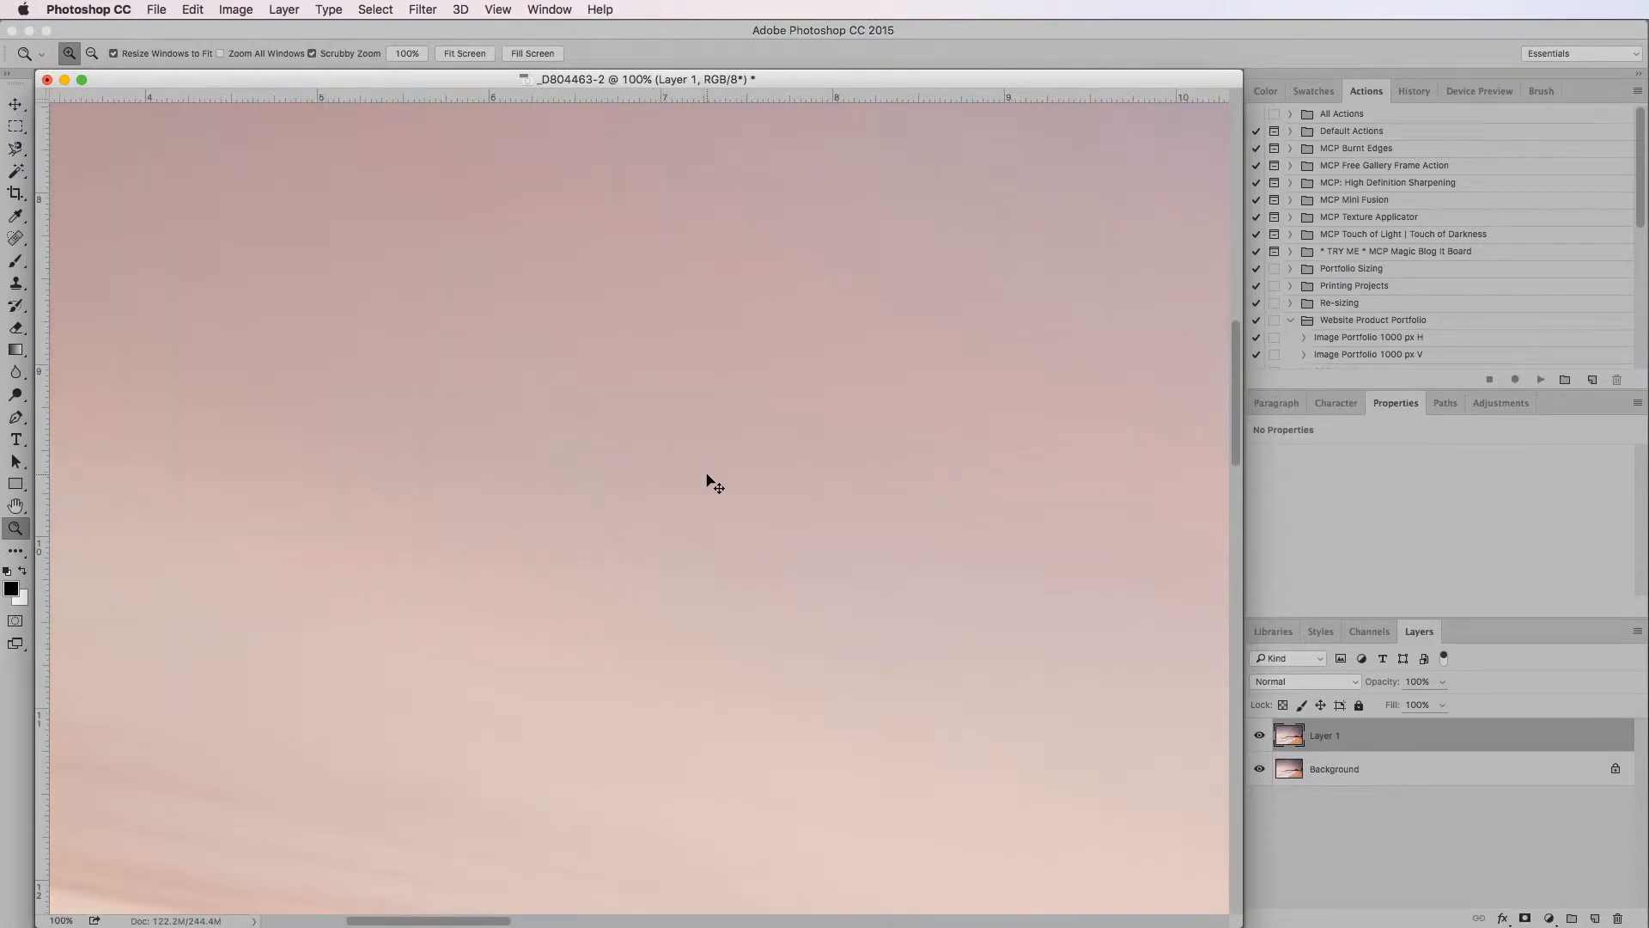
{"action": "left_click", "coordinate": [1225, 371]}
{"action": "left_click", "coordinate": [1226, 322]}
{"action": "left_click_drag", "start_coordinate": [1237, 343], "coordinate": [1235, 90]}
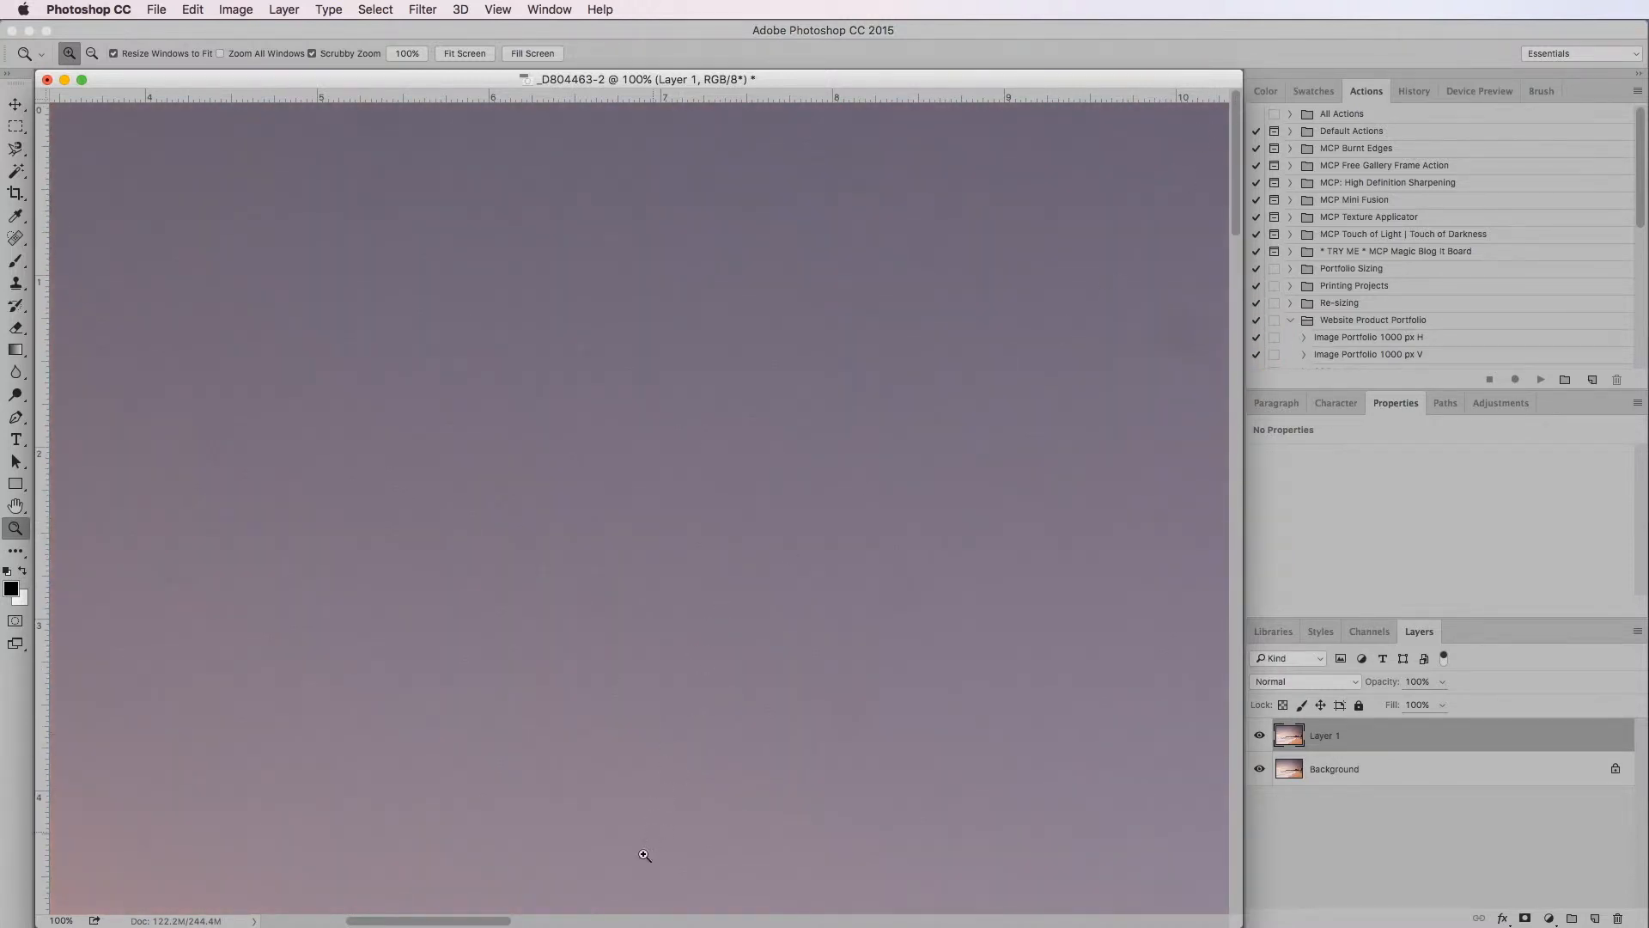
{"action": "left_click_drag", "start_coordinate": [514, 923], "coordinate": [399, 919]}
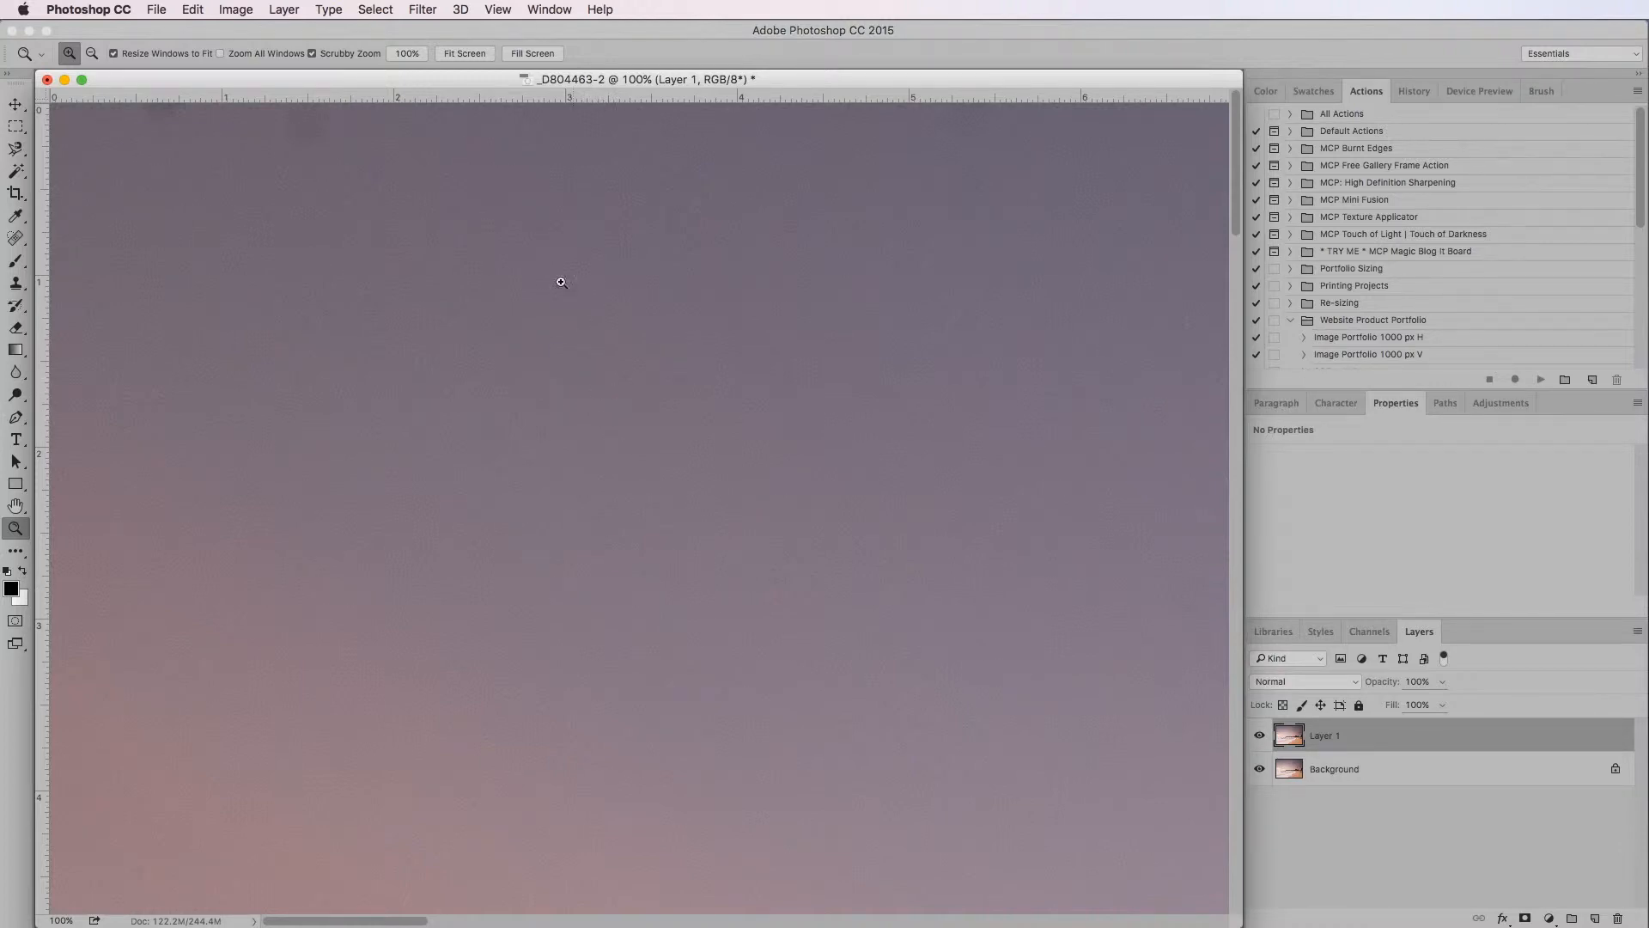
Choose the Spot Healing Brush tool and set its brush size to 92 px
{"action": "left_click", "coordinate": [17, 240]}
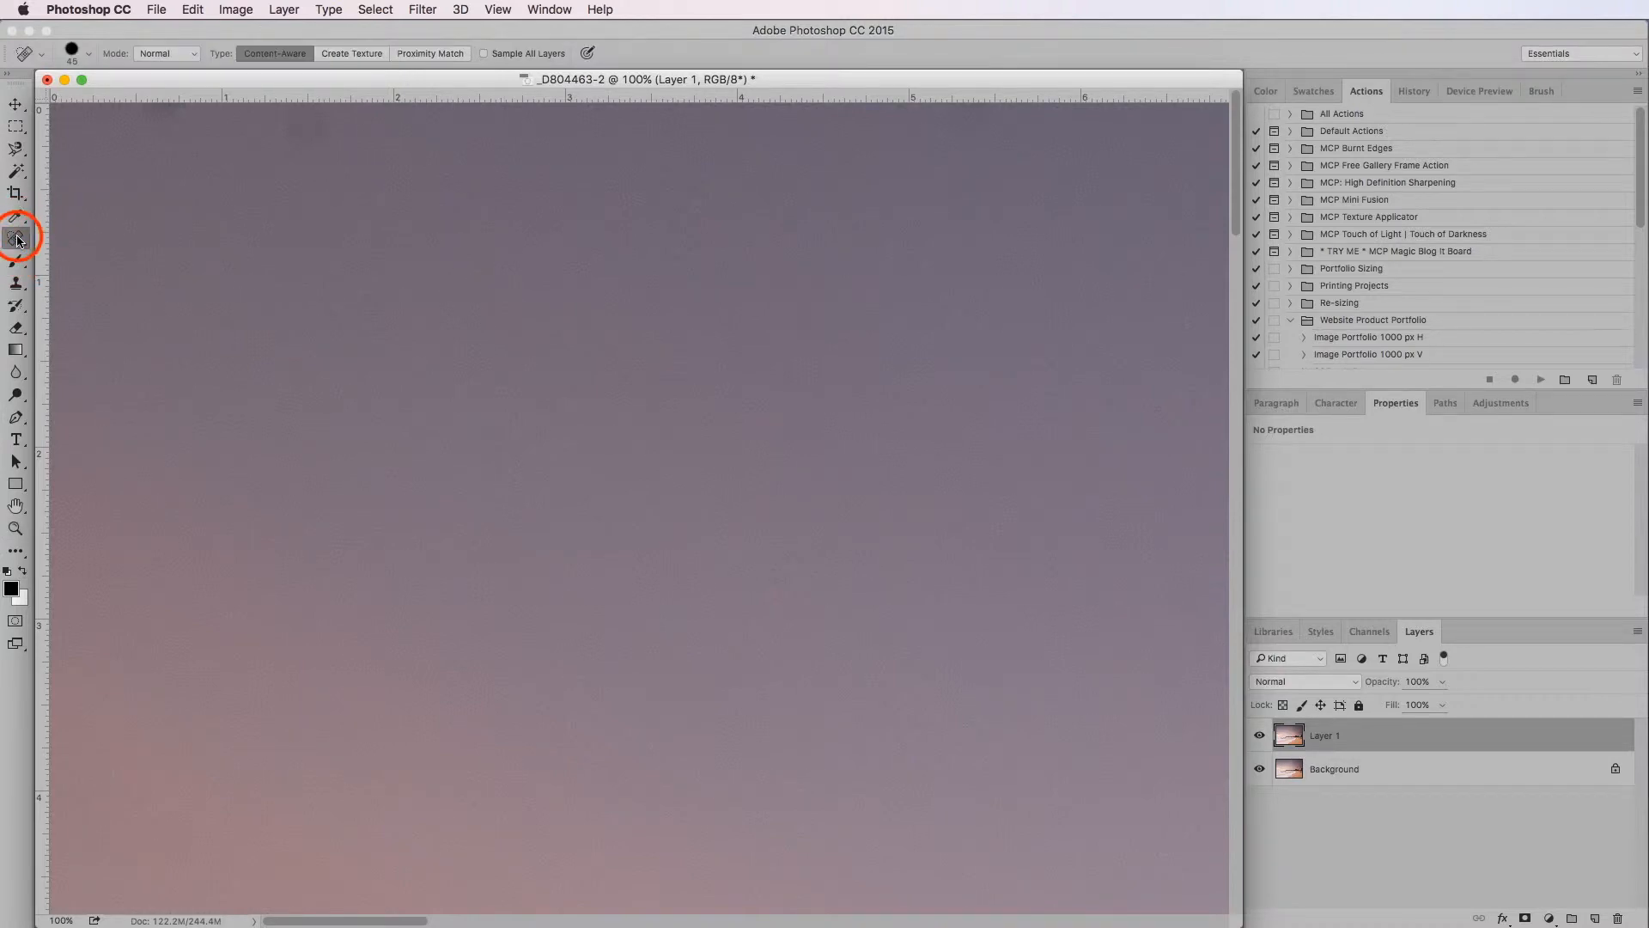
{"action": "right_click", "coordinate": [17, 240]}
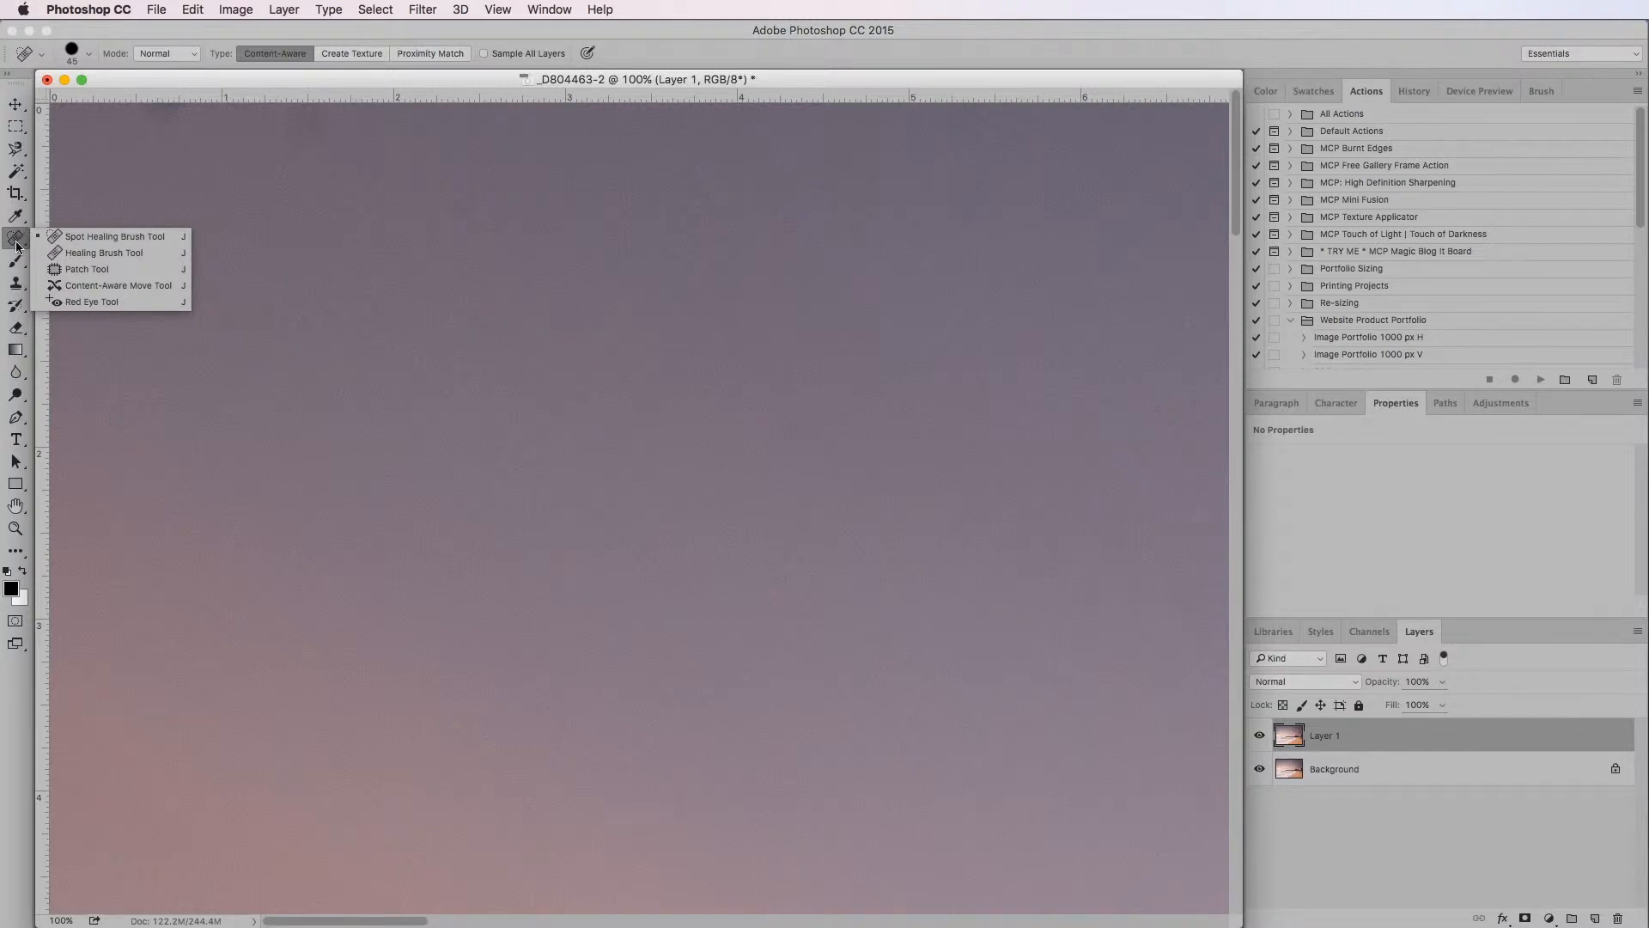
{"action": "left_click", "coordinate": [73, 241]}
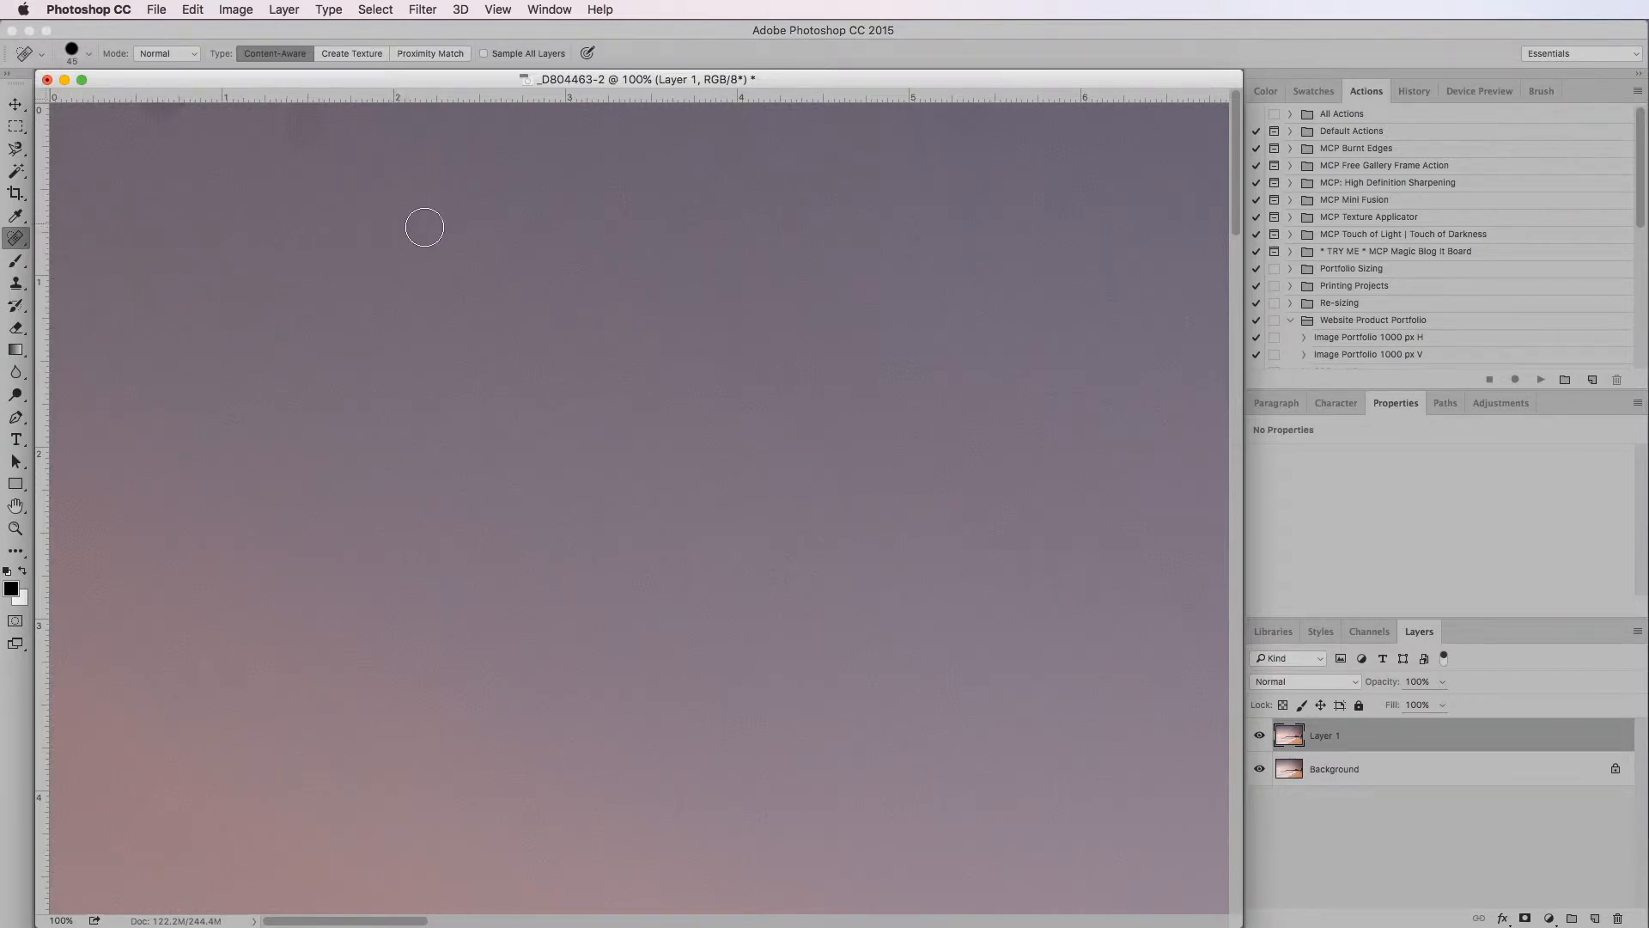
{"action": "left_click", "coordinate": [74, 53]}
{"action": "left_click_drag", "start_coordinate": [68, 102], "coordinate": [85, 103]}
{"action": "left_click", "coordinate": [67, 99]}
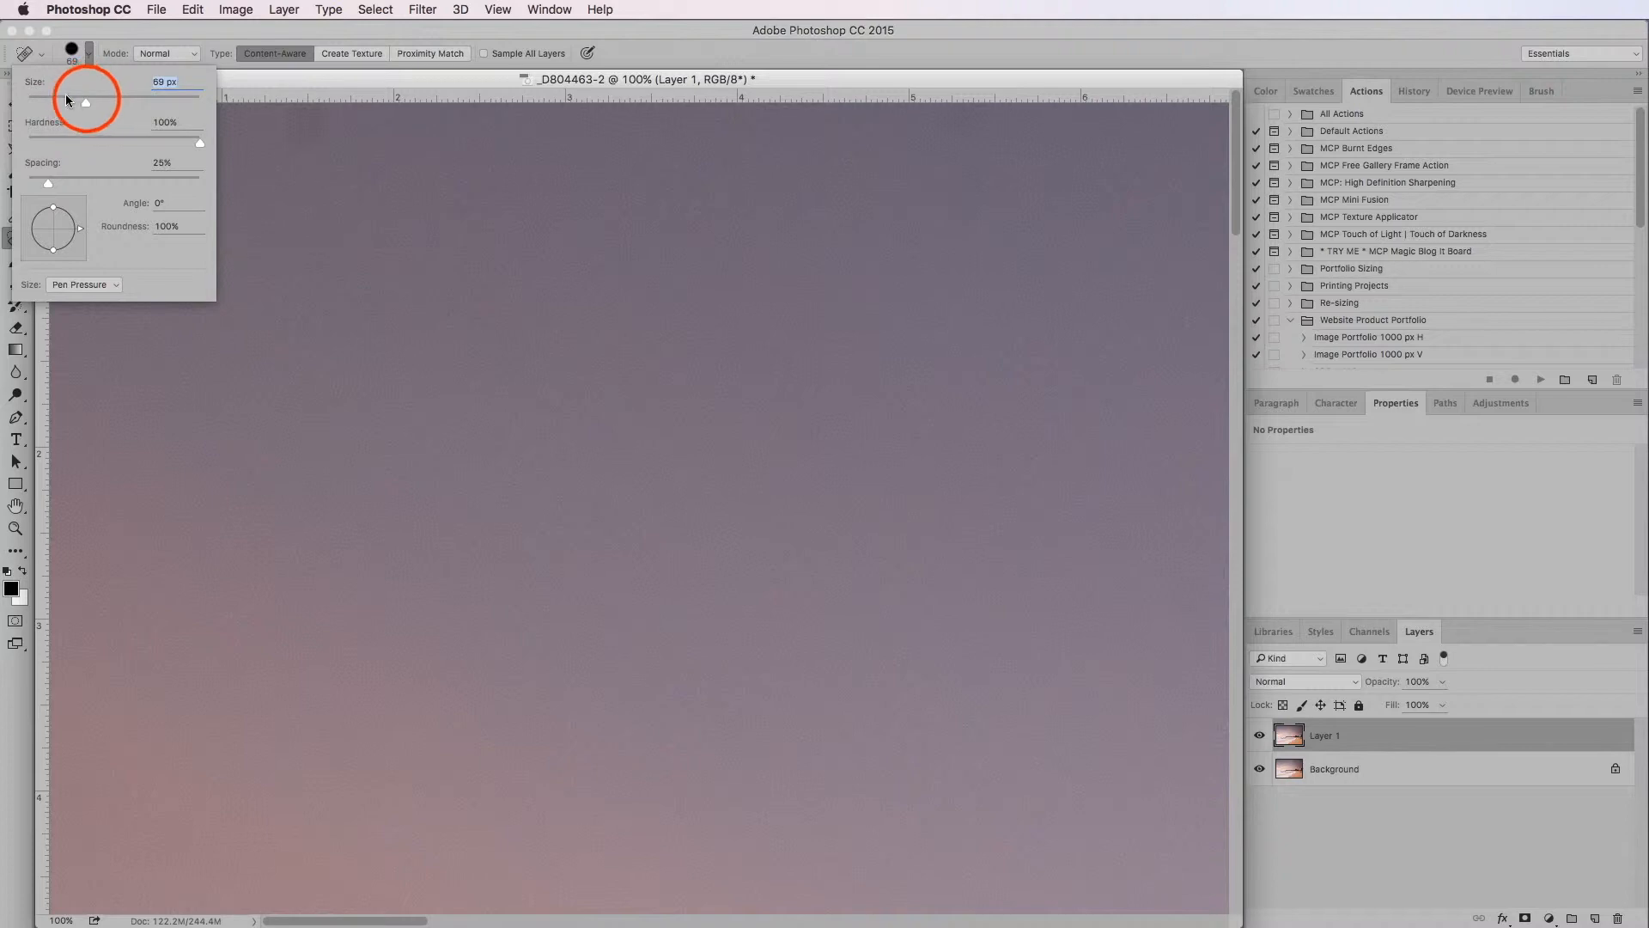
{"action": "left_click_drag", "start_coordinate": [88, 99], "coordinate": [105, 103]}
{"action": "left_click", "coordinate": [292, 76]}
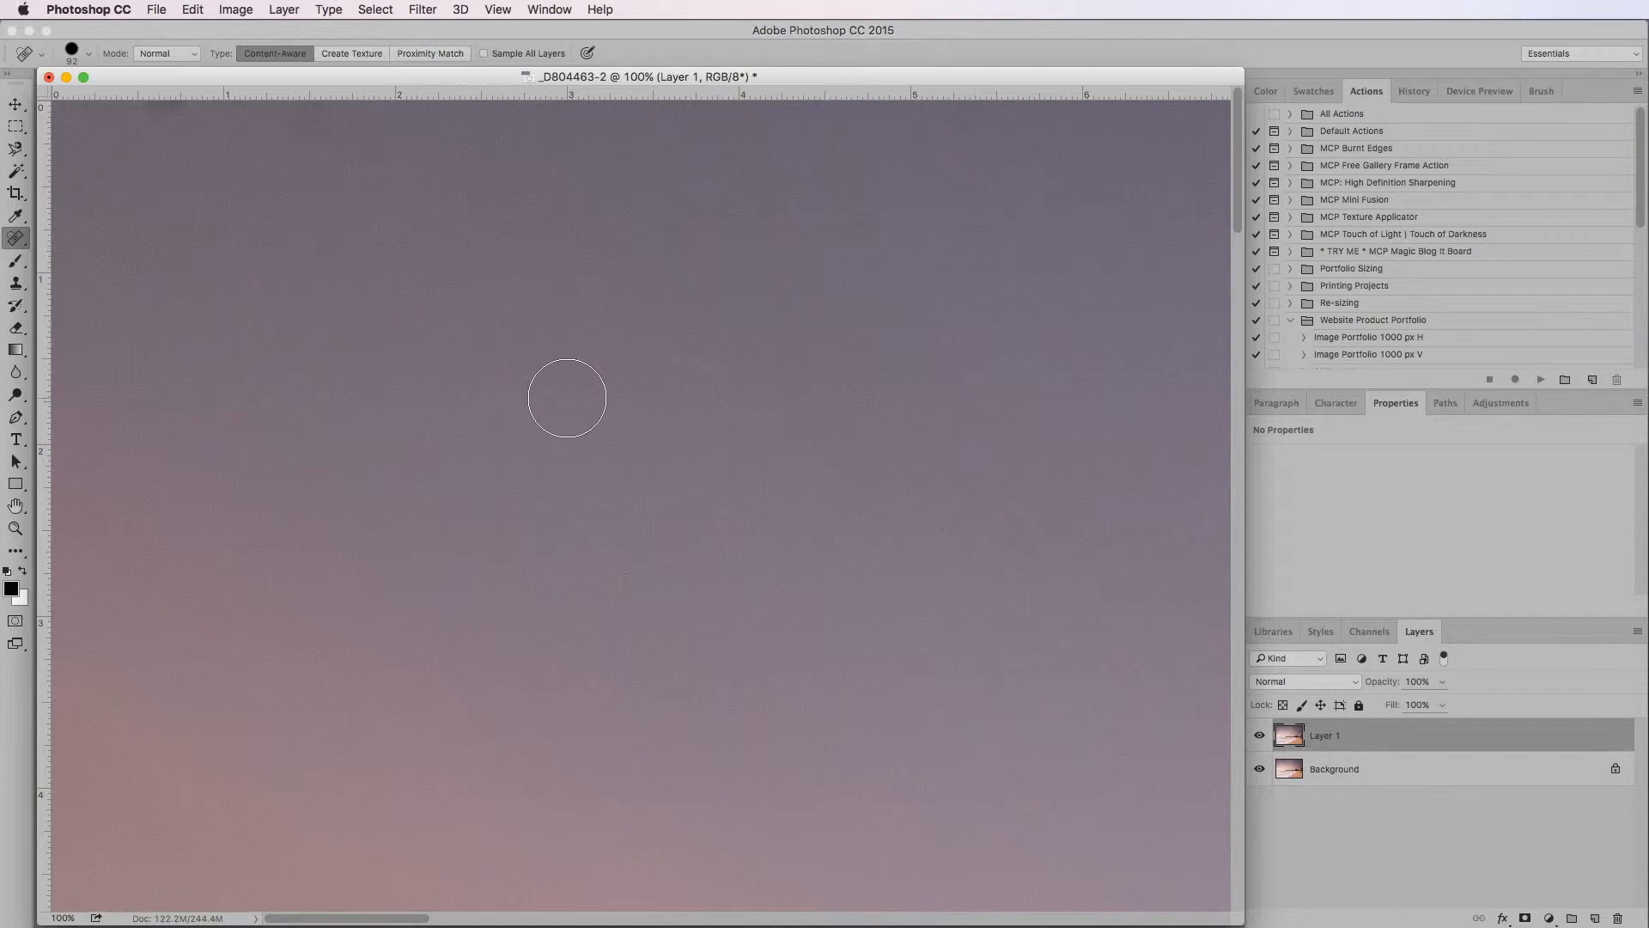
Shrink and enlarge the healing brush in increments, ending at a size of 90 px
{"action": "key", "text": "bracketleft"}
{"action": "key", "text": "bracketright"}
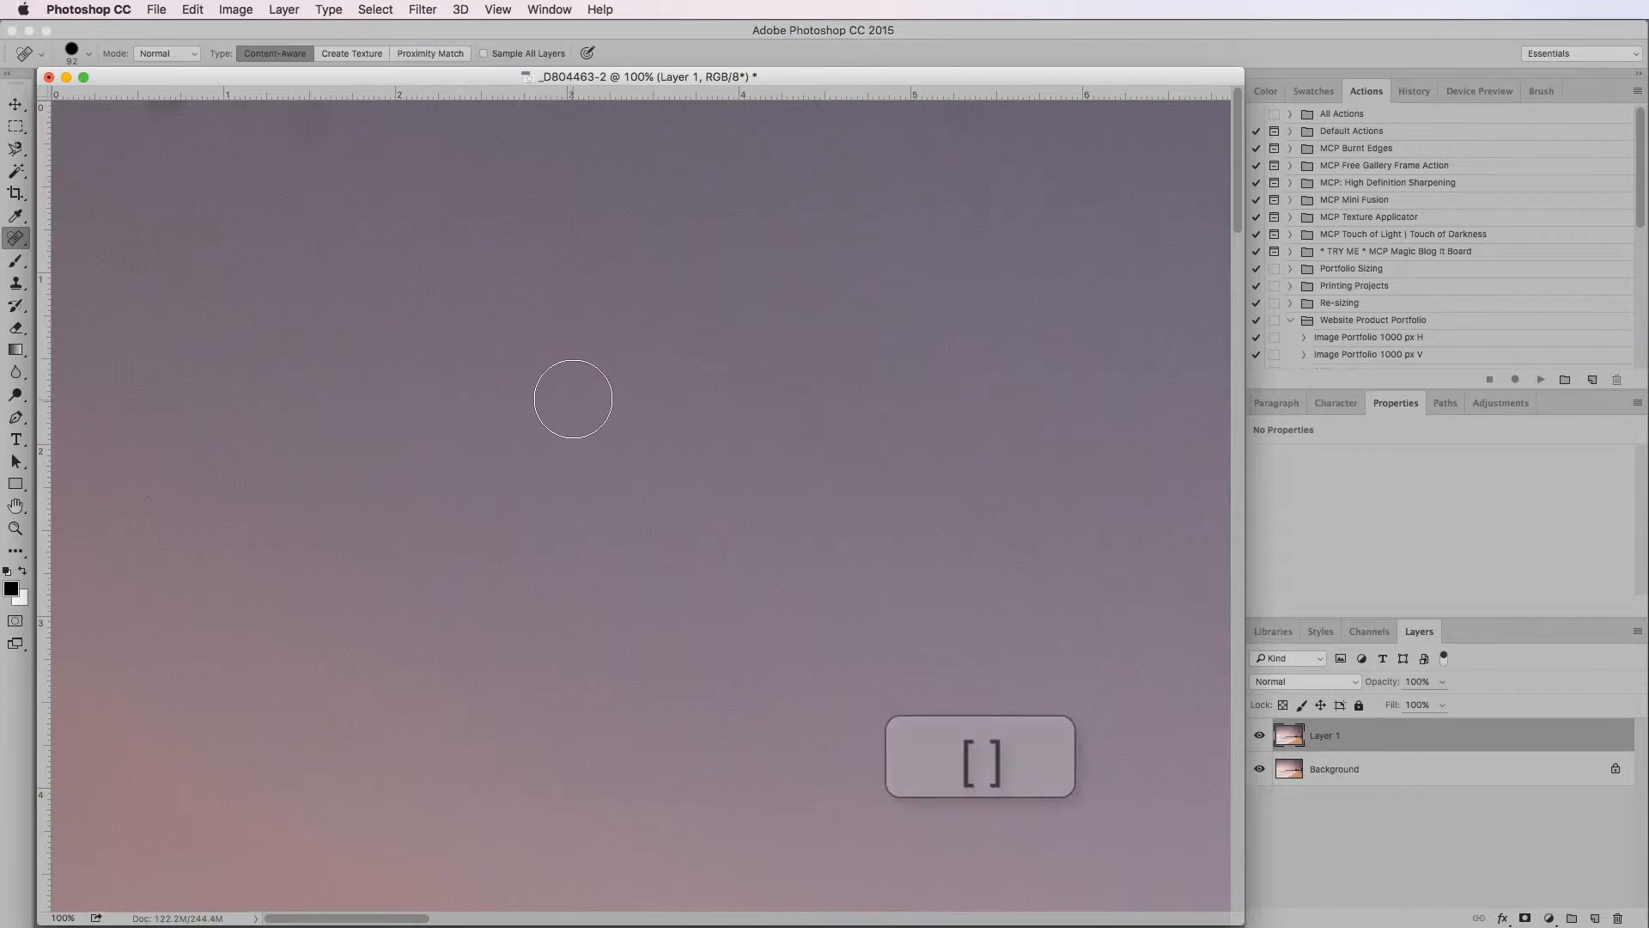
{"action": "key", "text": "bracketleft"}
{"action": "key", "text": "bracketleft"}
{"action": "key", "text": "bracketleft"}
{"action": "key", "text": "bracketleft"}
{"action": "key", "text": "bracketright"}
{"action": "key", "text": "bracketright"}
{"action": "key", "text": "bracketright"}
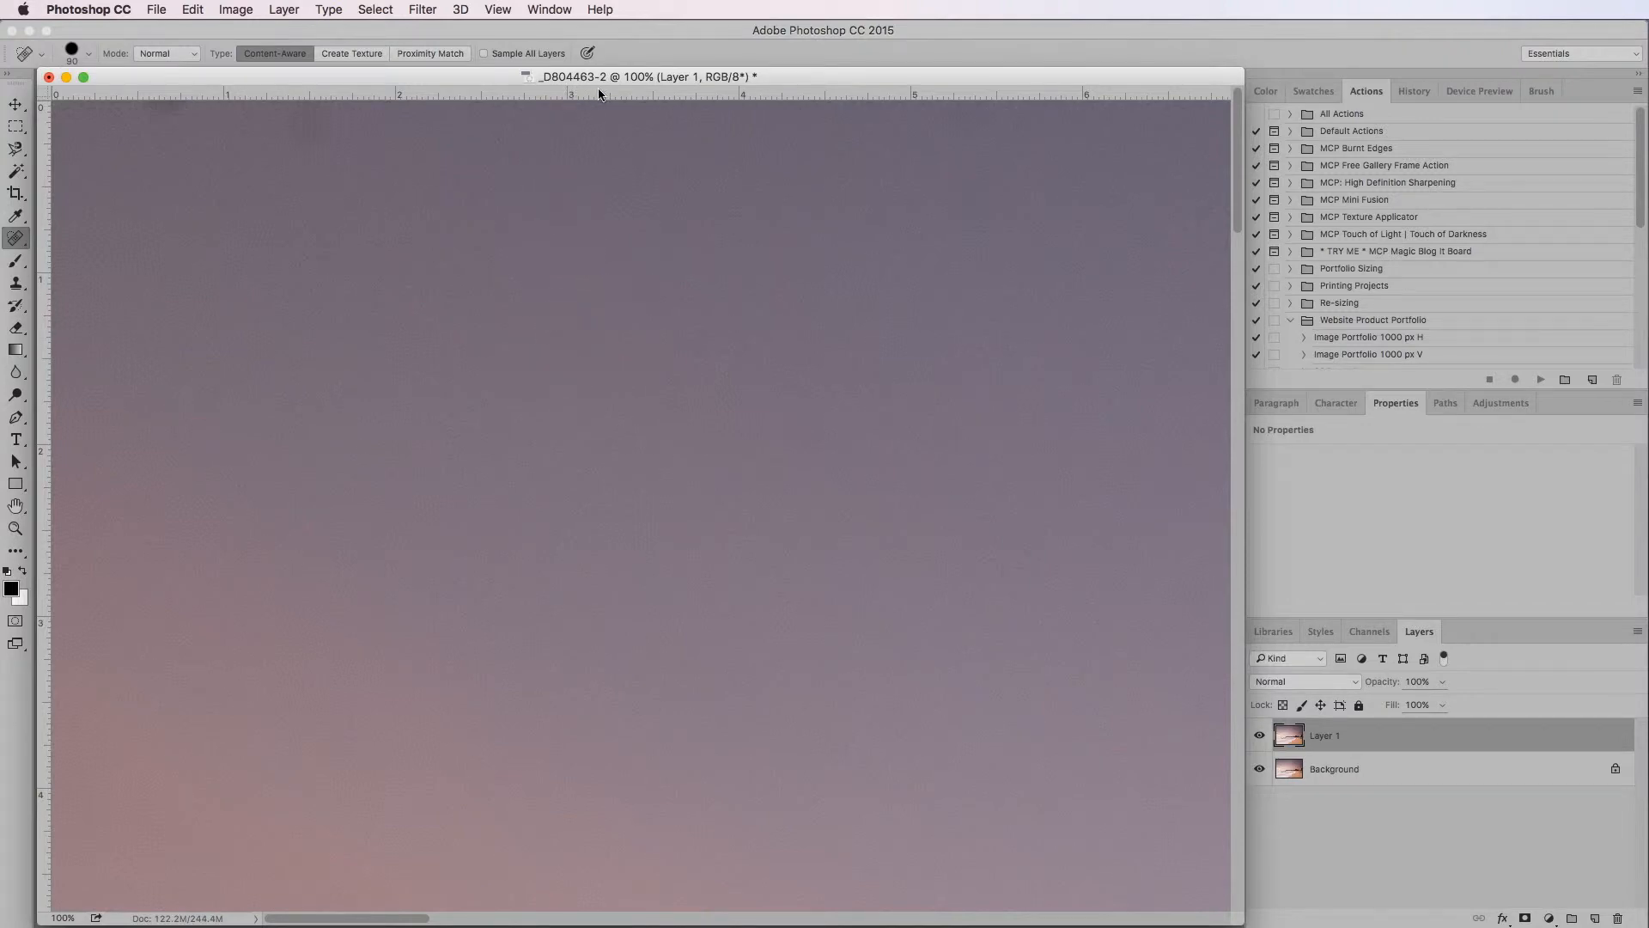
Heal the dark dust spots along the upper-left edge of the sky on the duplicated layer
{"action": "left_click_drag", "start_coordinate": [481, 80], "coordinate": [478, 79]}
{"action": "left_click", "coordinate": [320, 125]}
{"action": "left_click", "coordinate": [317, 125]}
{"action": "left_click", "coordinate": [323, 124]}
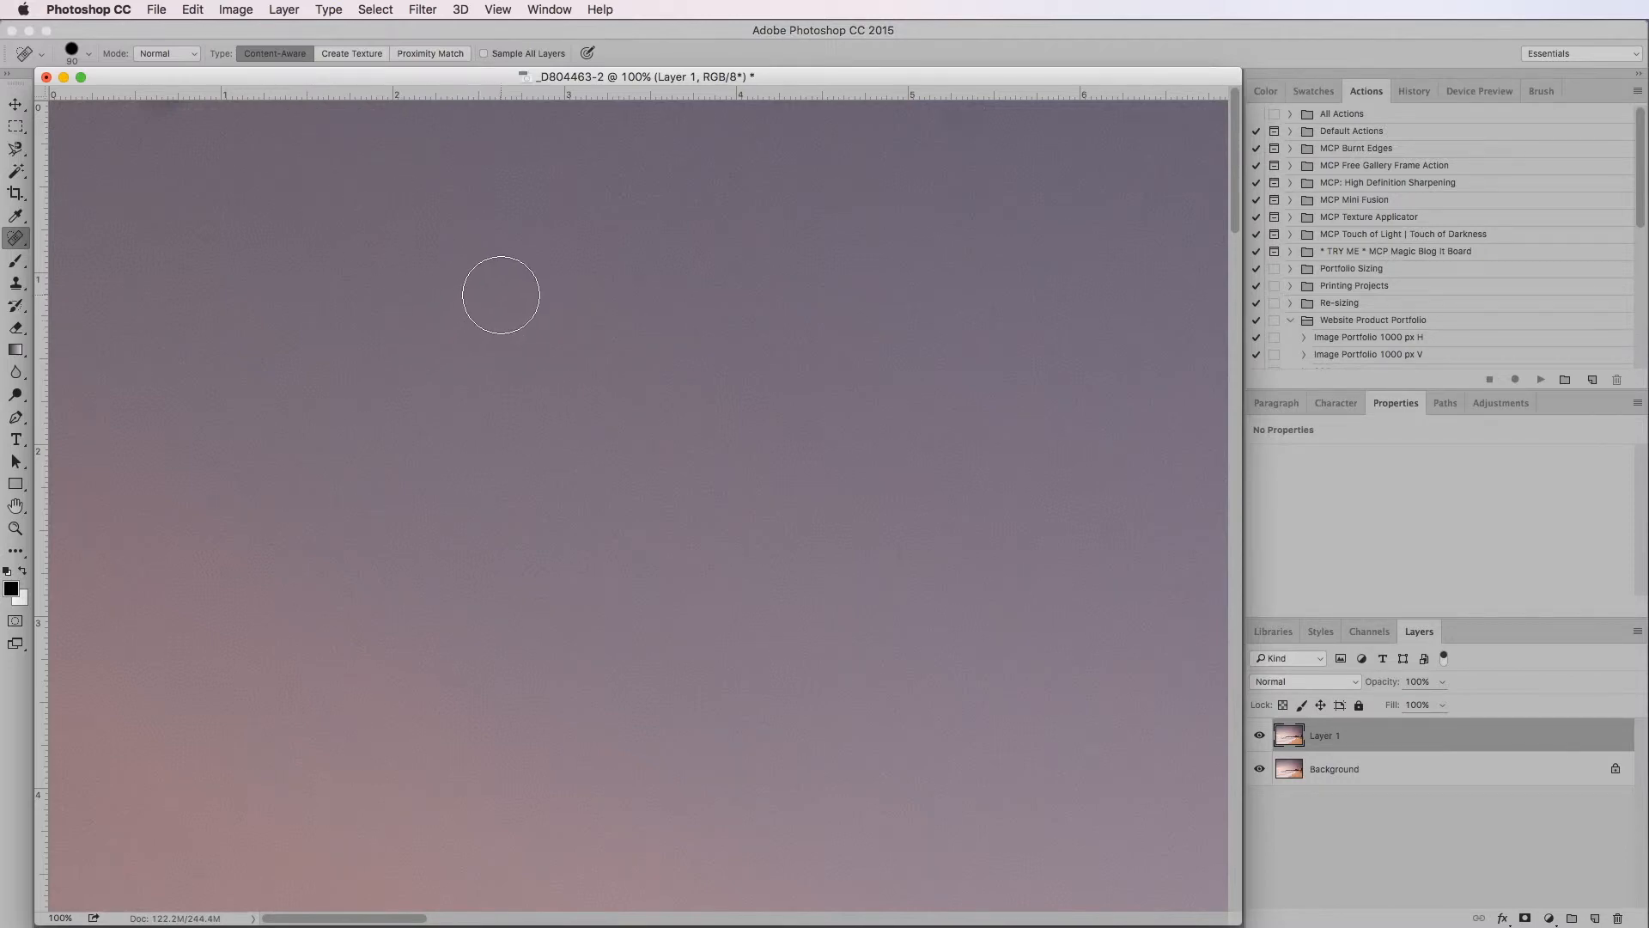
{"action": "left_click", "coordinate": [166, 106]}
{"action": "left_click_drag", "start_coordinate": [528, 324], "coordinate": [535, 314]}
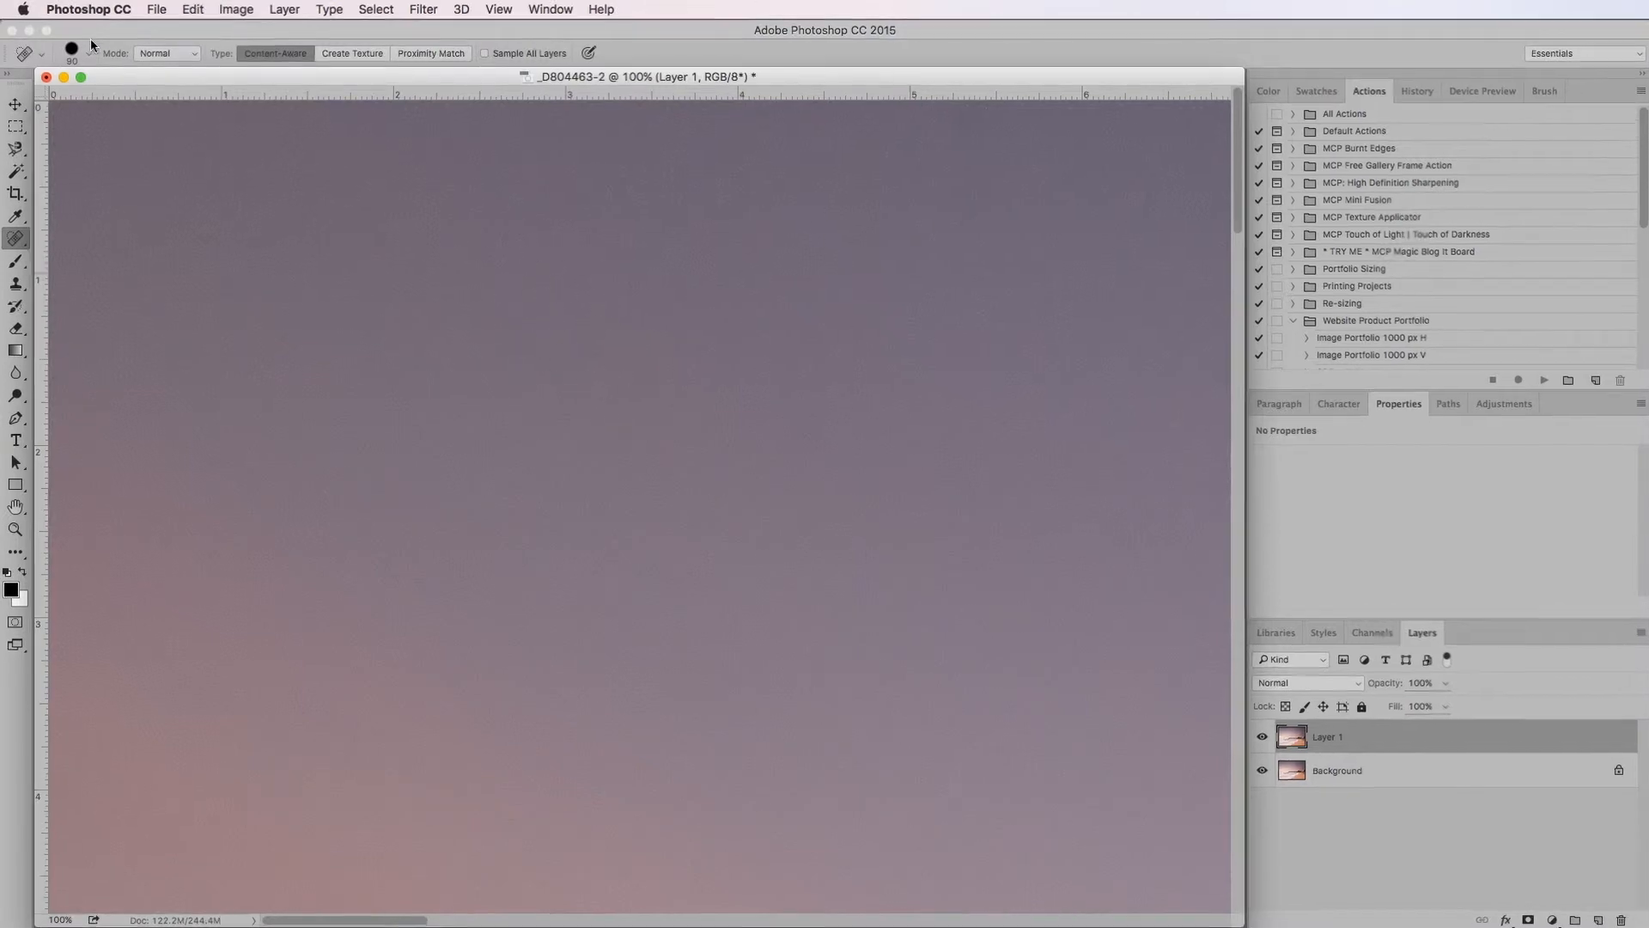
Soften the healing brush by lowering its hardness, and heal a patch of the upper-left sky
{"action": "left_click", "coordinate": [89, 54]}
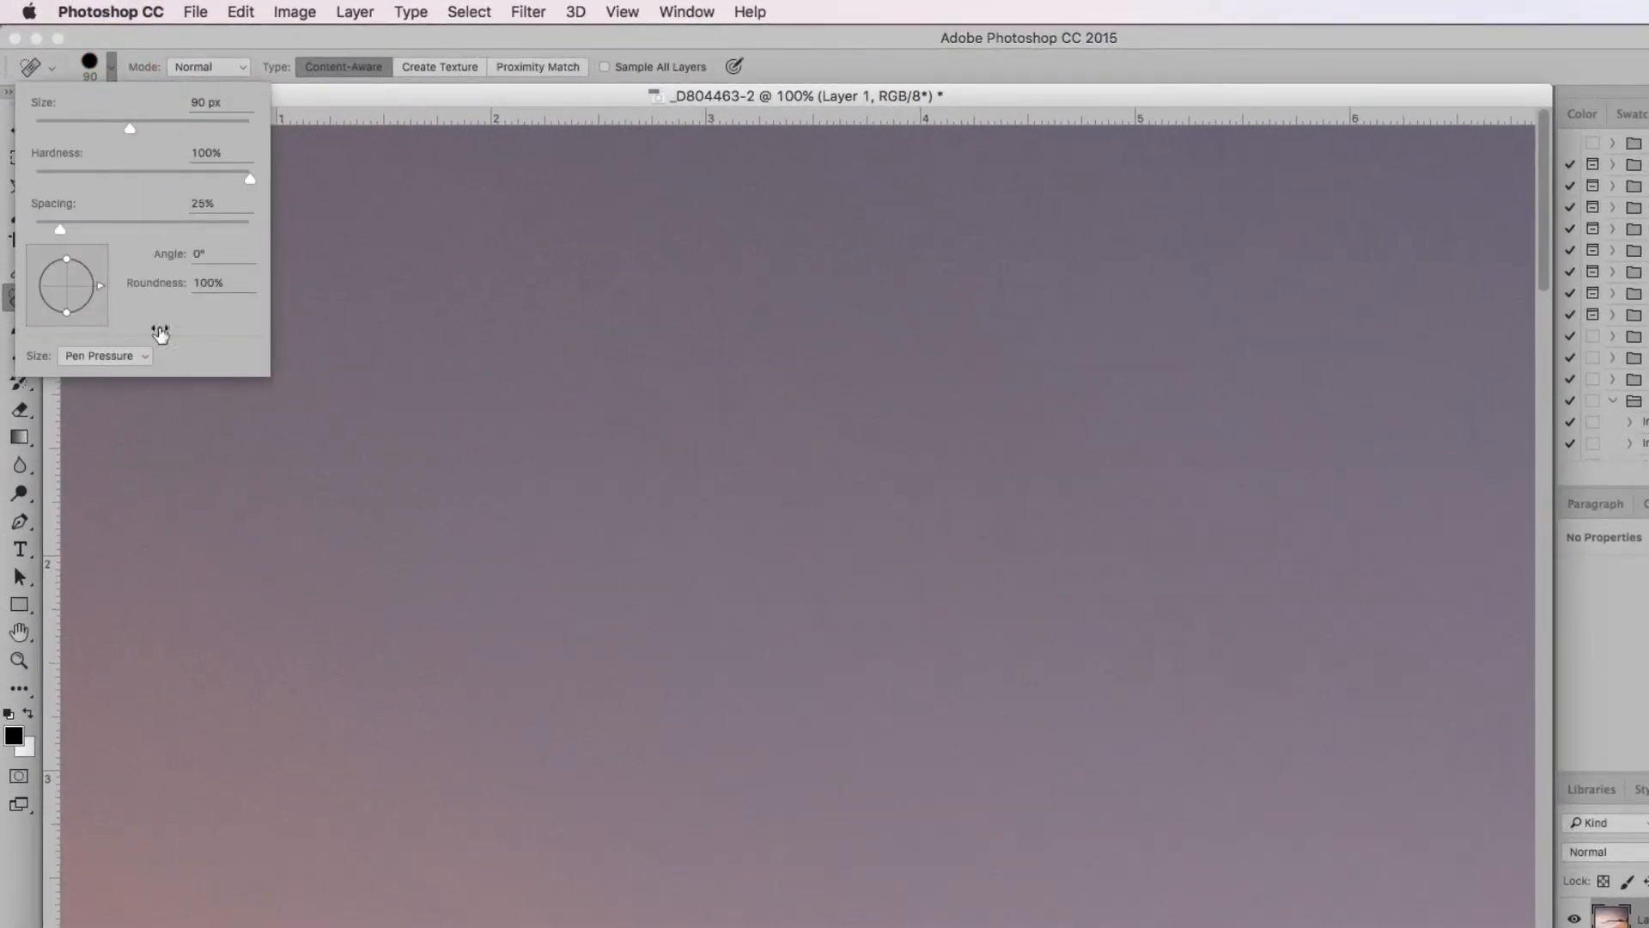
{"action": "left_click_drag", "start_coordinate": [247, 181], "coordinate": [172, 182]}
{"action": "left_click", "coordinate": [425, 86]}
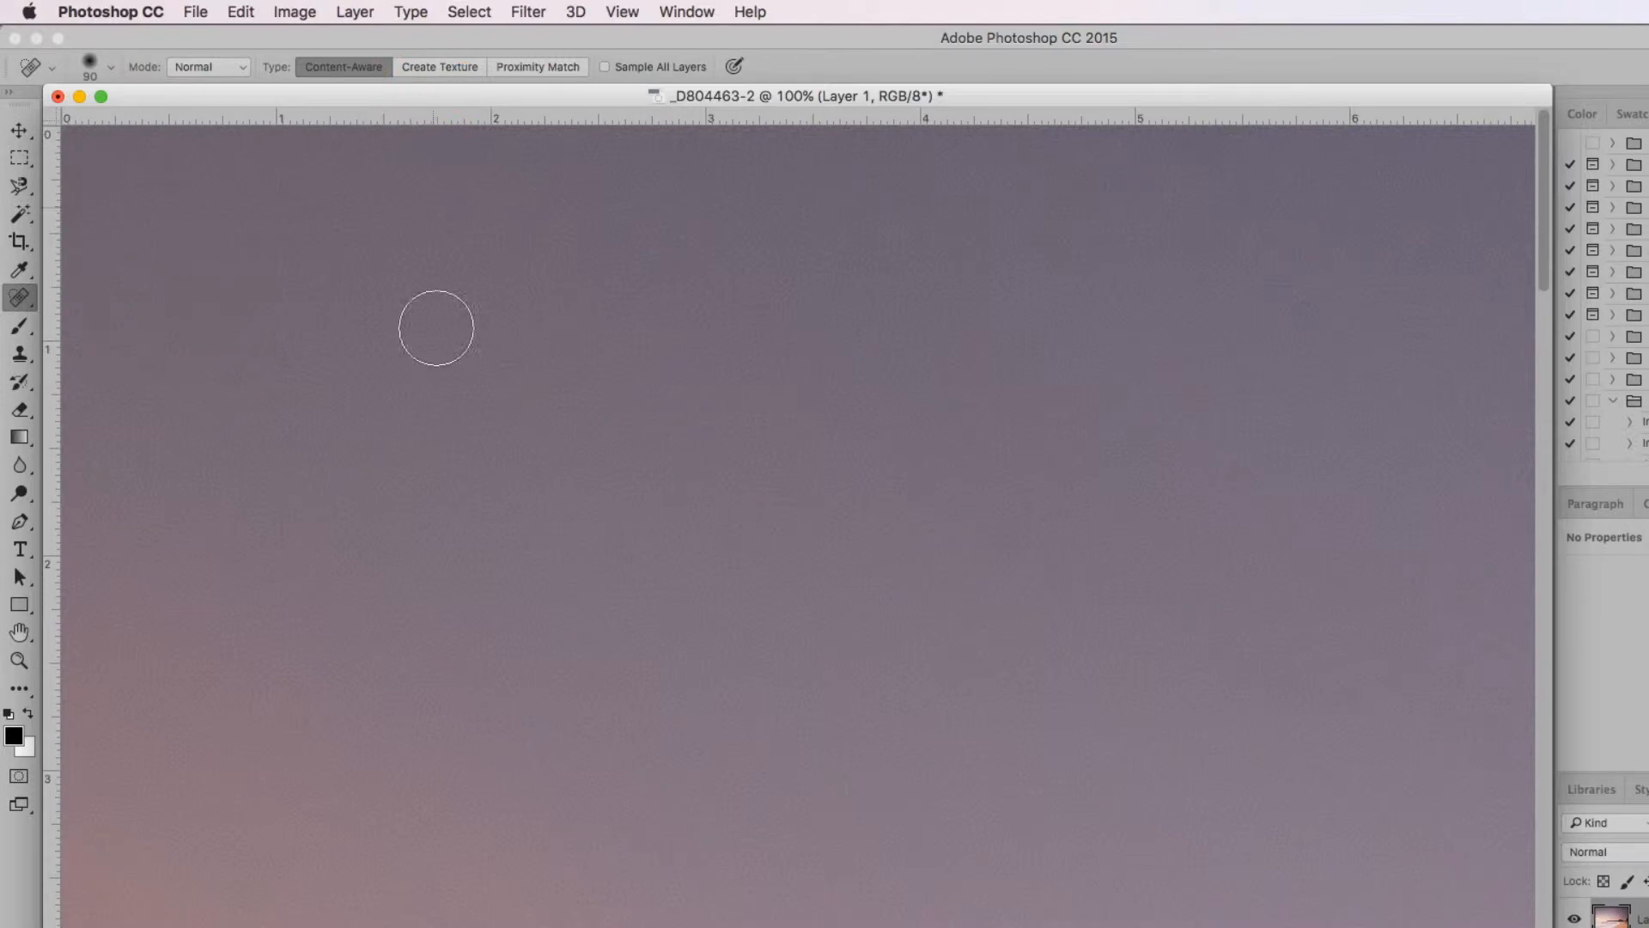
{"action": "left_click", "coordinate": [519, 323]}
{"action": "left_click_drag", "start_coordinate": [523, 326], "coordinate": [511, 327]}
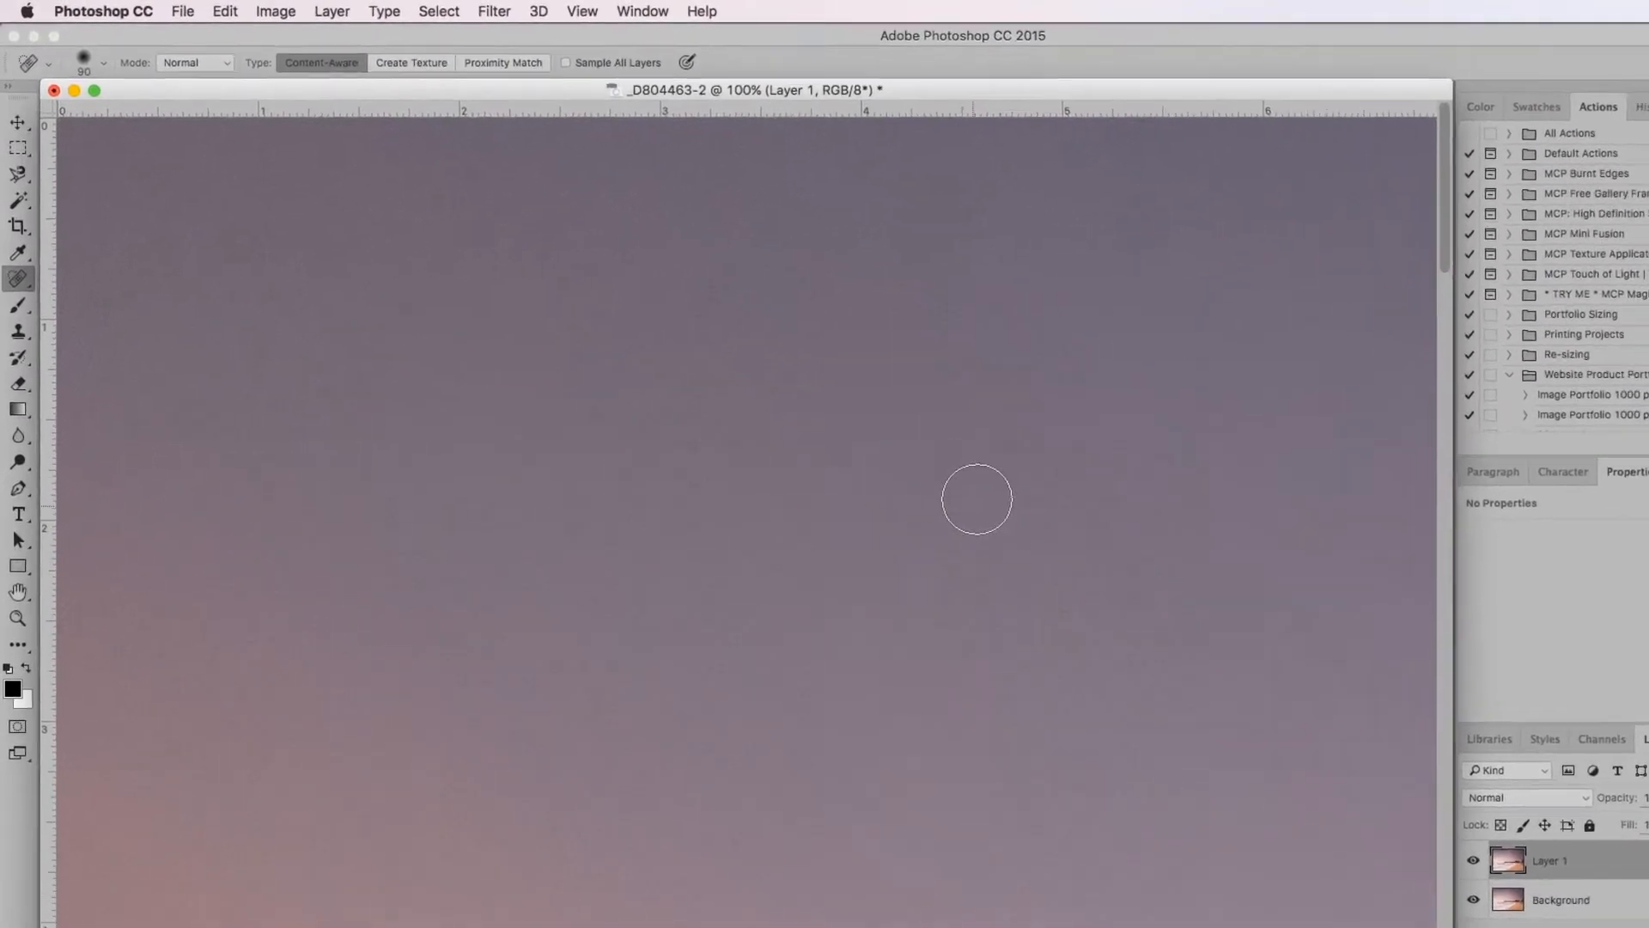
Enlarge the healing brush to 150 px and heal another patch of sky near the middle of the view
{"action": "key", "text": "bracketright"}
{"action": "key", "text": "bracketright"}
{"action": "key", "text": "bracketright"}
{"action": "left_click", "coordinate": [958, 521]}
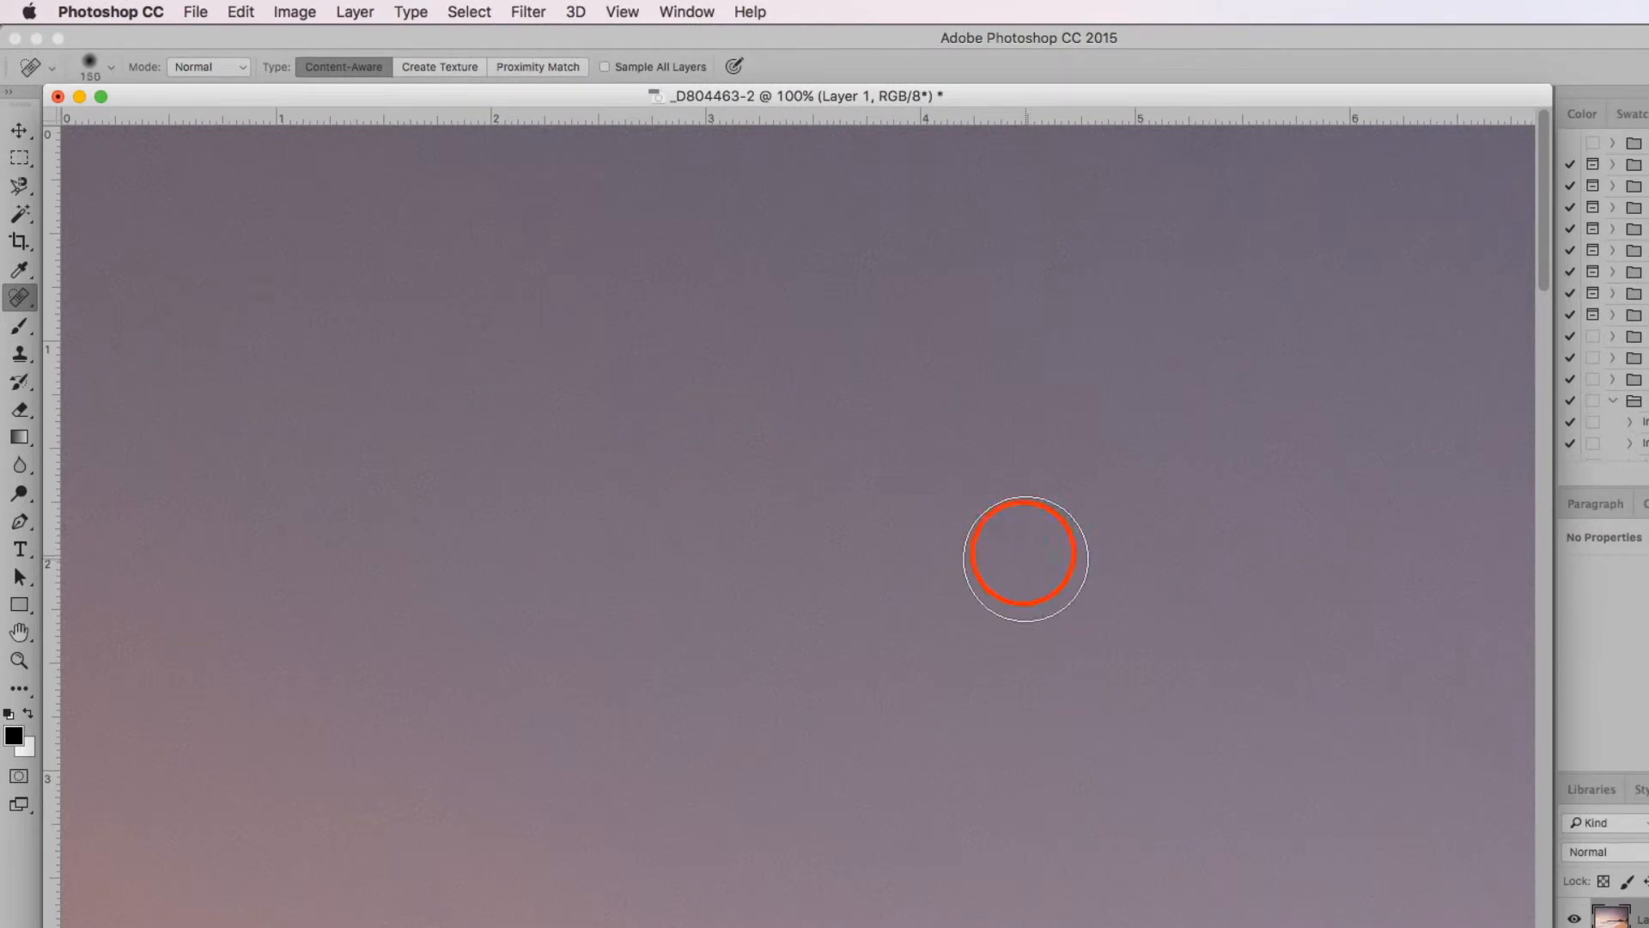
{"action": "left_click_drag", "start_coordinate": [1017, 543], "coordinate": [1031, 577]}
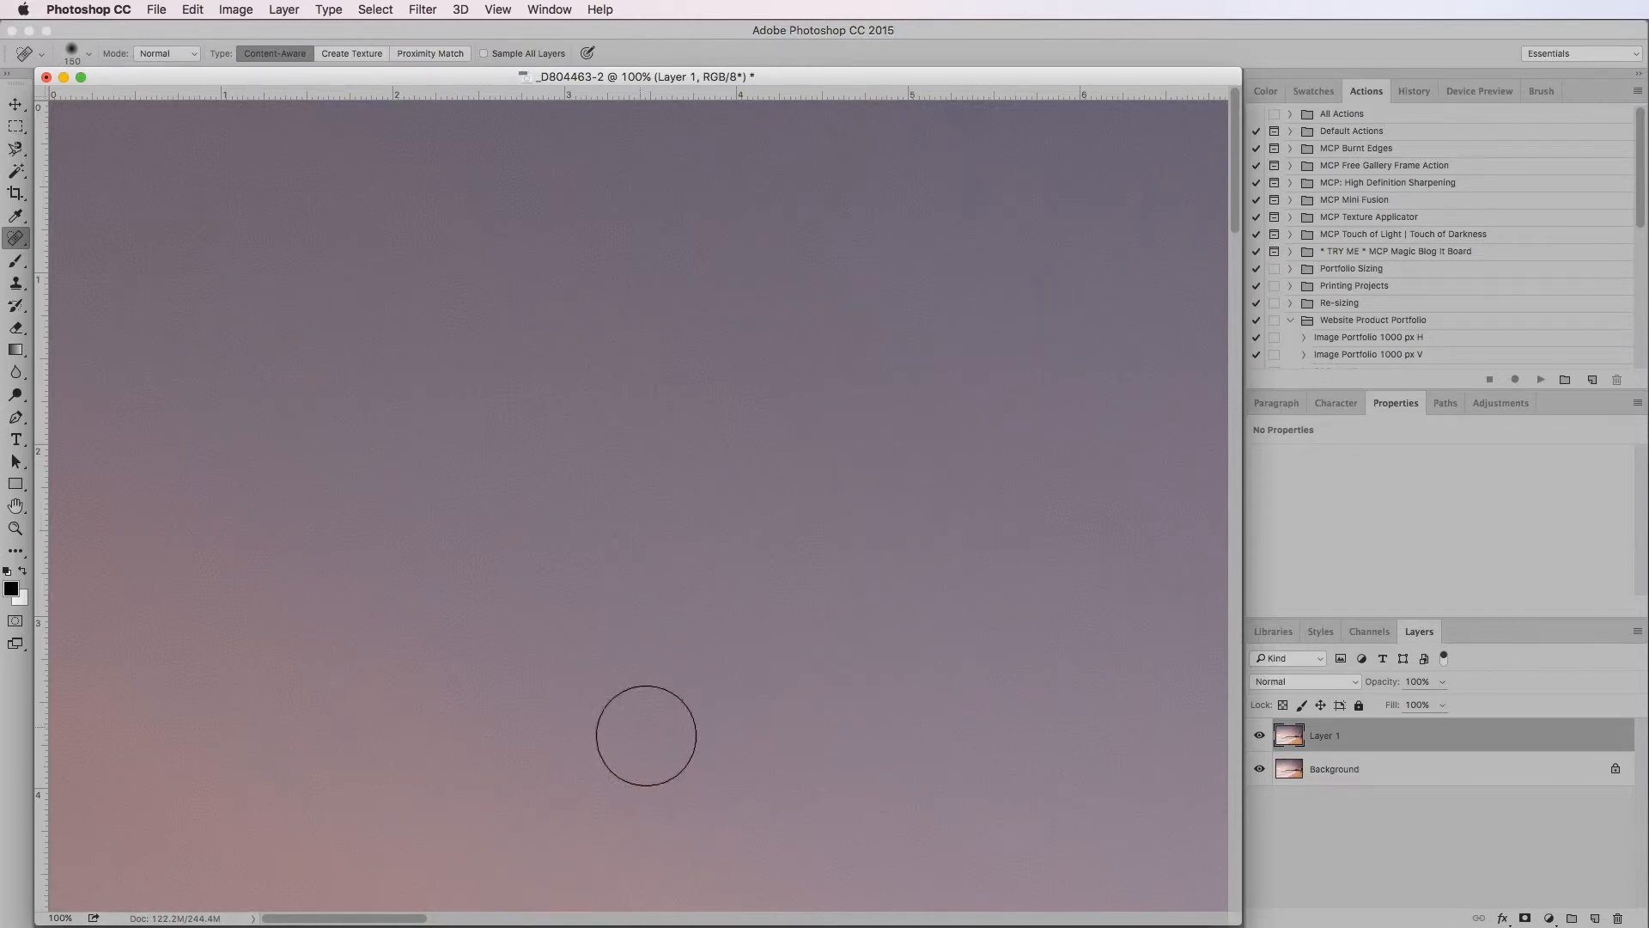
Heal a patch of sky near the photo's upper-left area and the two dark spots in the adjoining section of the top strip
{"action": "left_click", "coordinate": [786, 430]}
{"action": "left_click", "coordinate": [787, 431]}
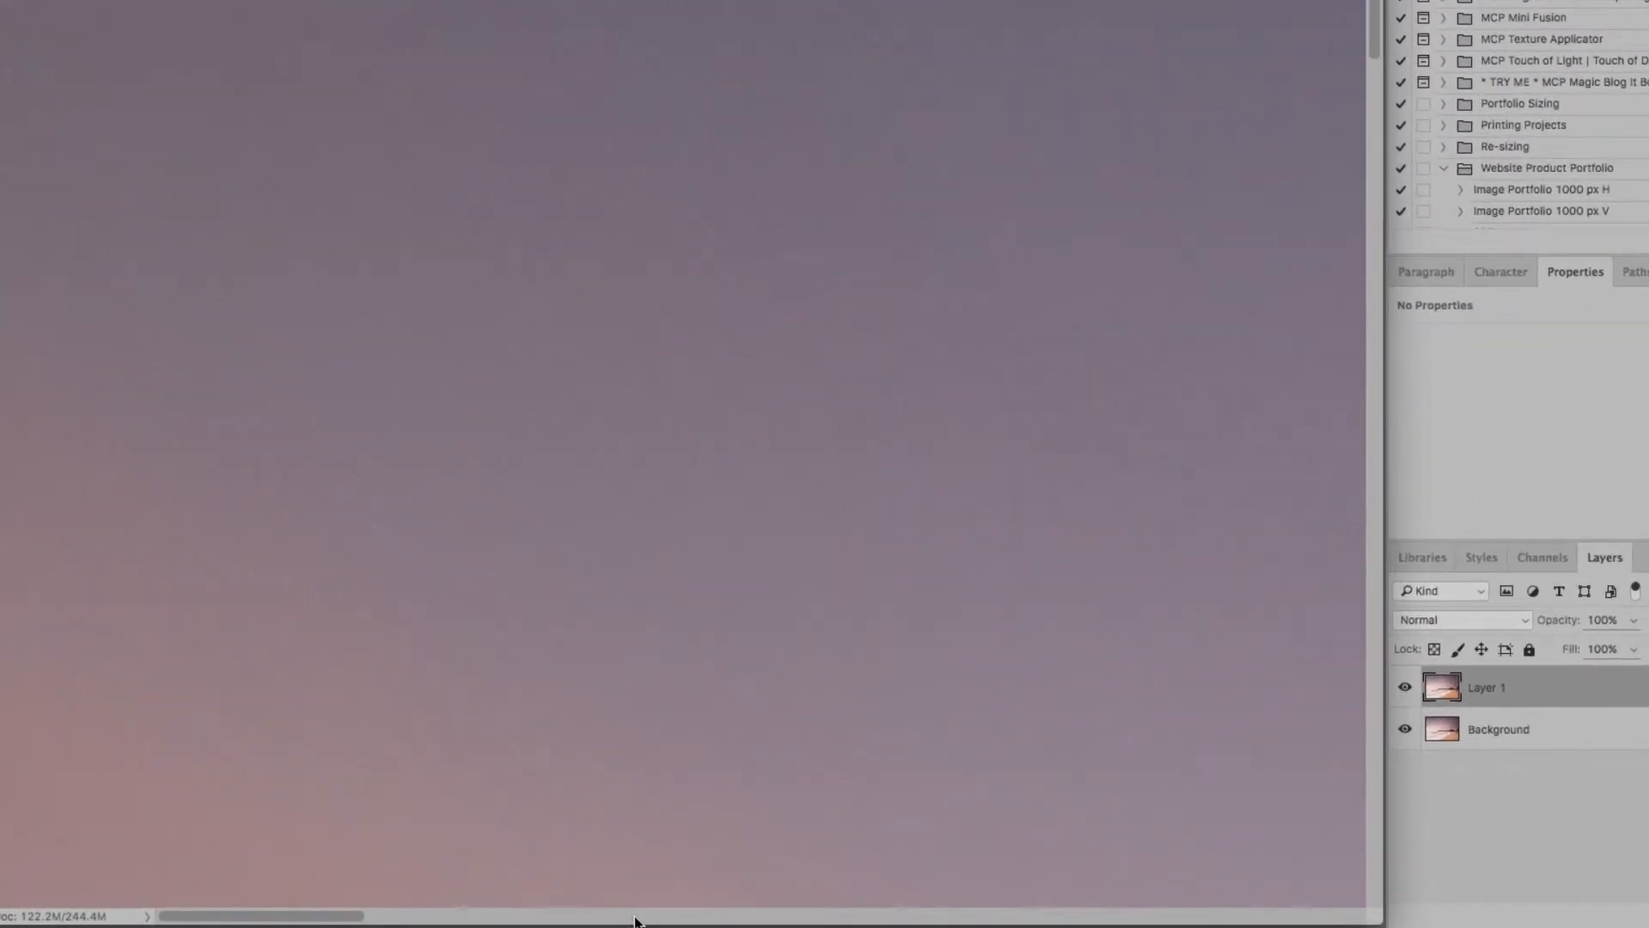
{"action": "left_click", "coordinate": [679, 915]}
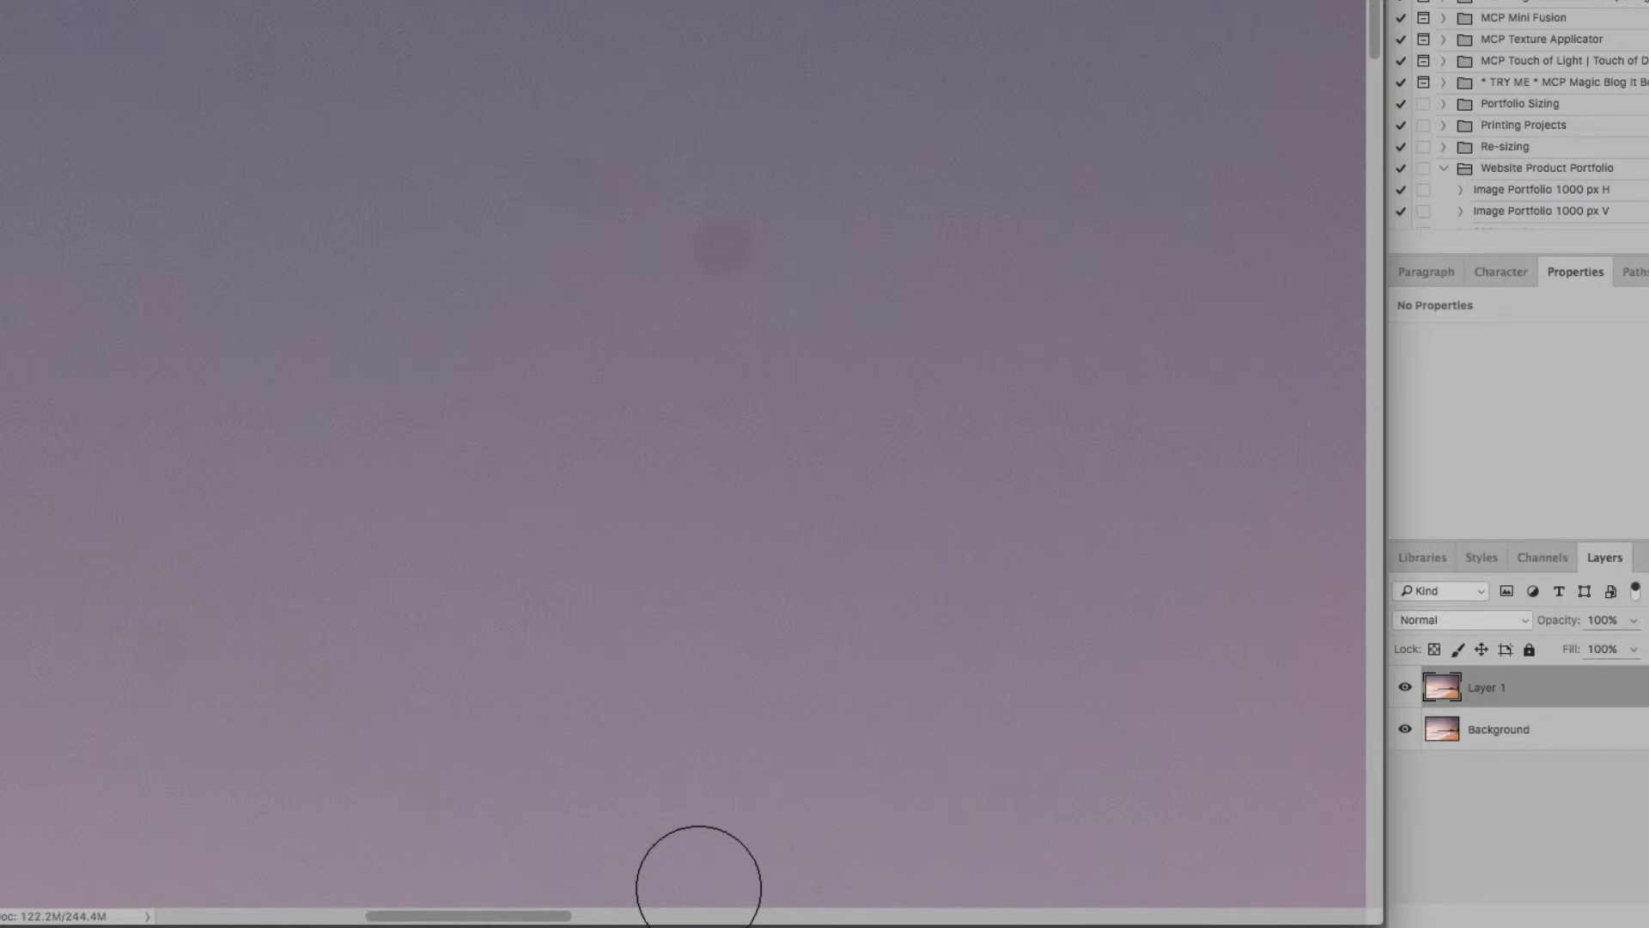
{"action": "left_click", "coordinate": [713, 244]}
{"action": "left_click", "coordinate": [591, 177]}
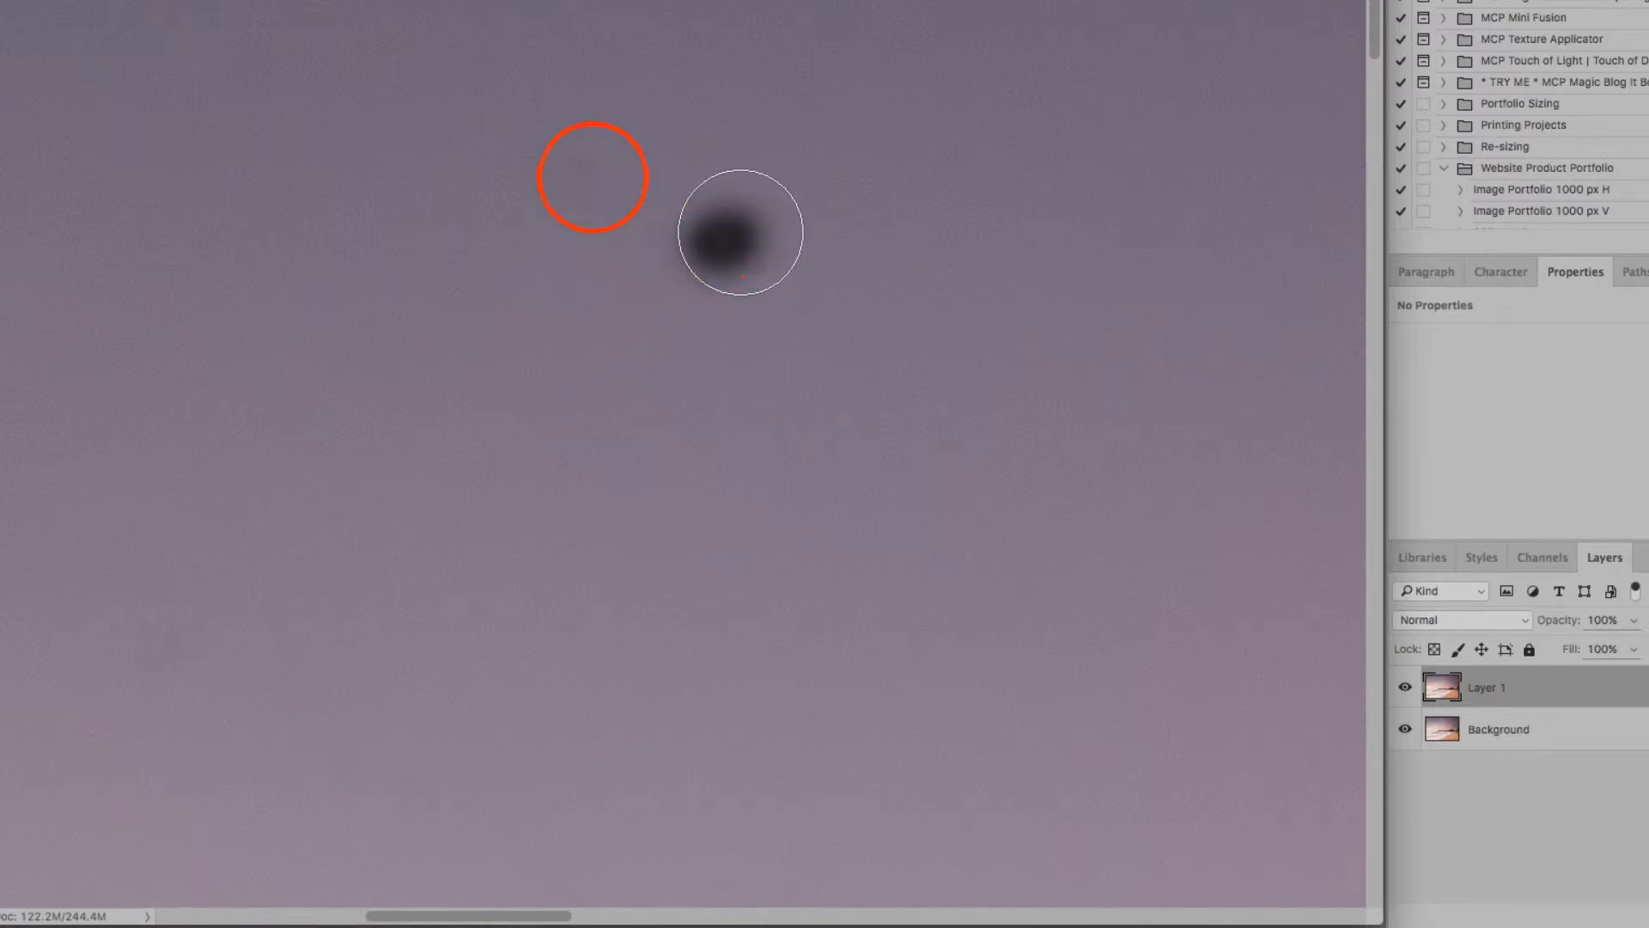
{"action": "left_click", "coordinate": [593, 177]}
{"action": "left_click", "coordinate": [561, 187]}
{"action": "left_click", "coordinate": [564, 188]}
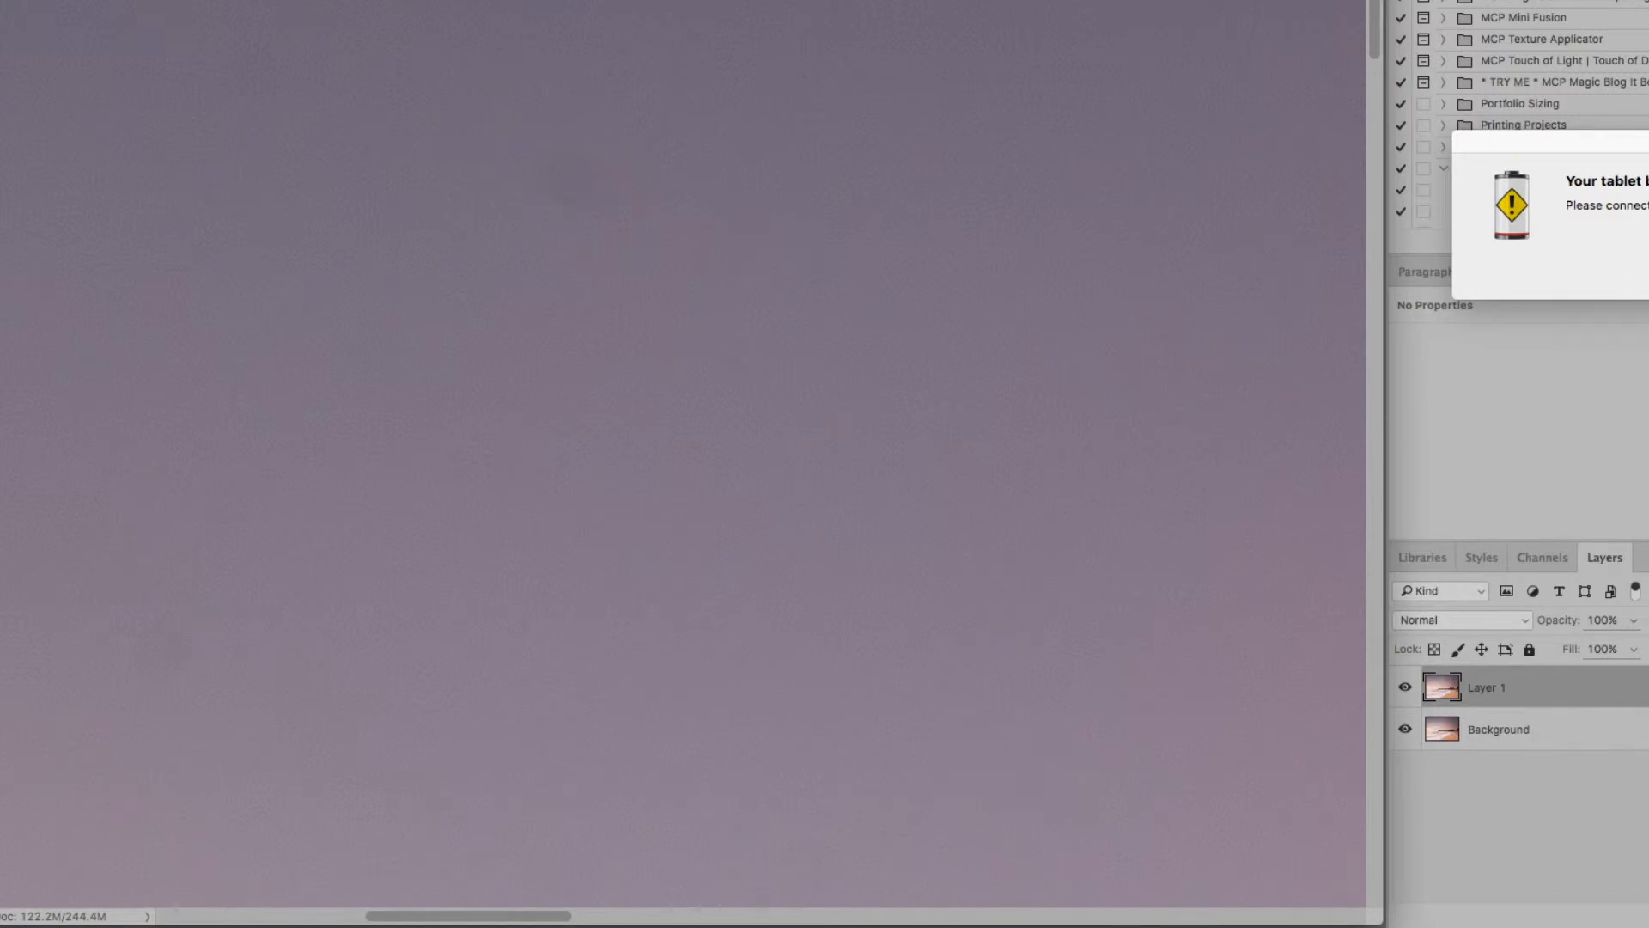
Heal the residual smudge near the top of the sky again, plus the faint spot lower down in the same section
{"action": "left_click", "coordinate": [461, 208]}
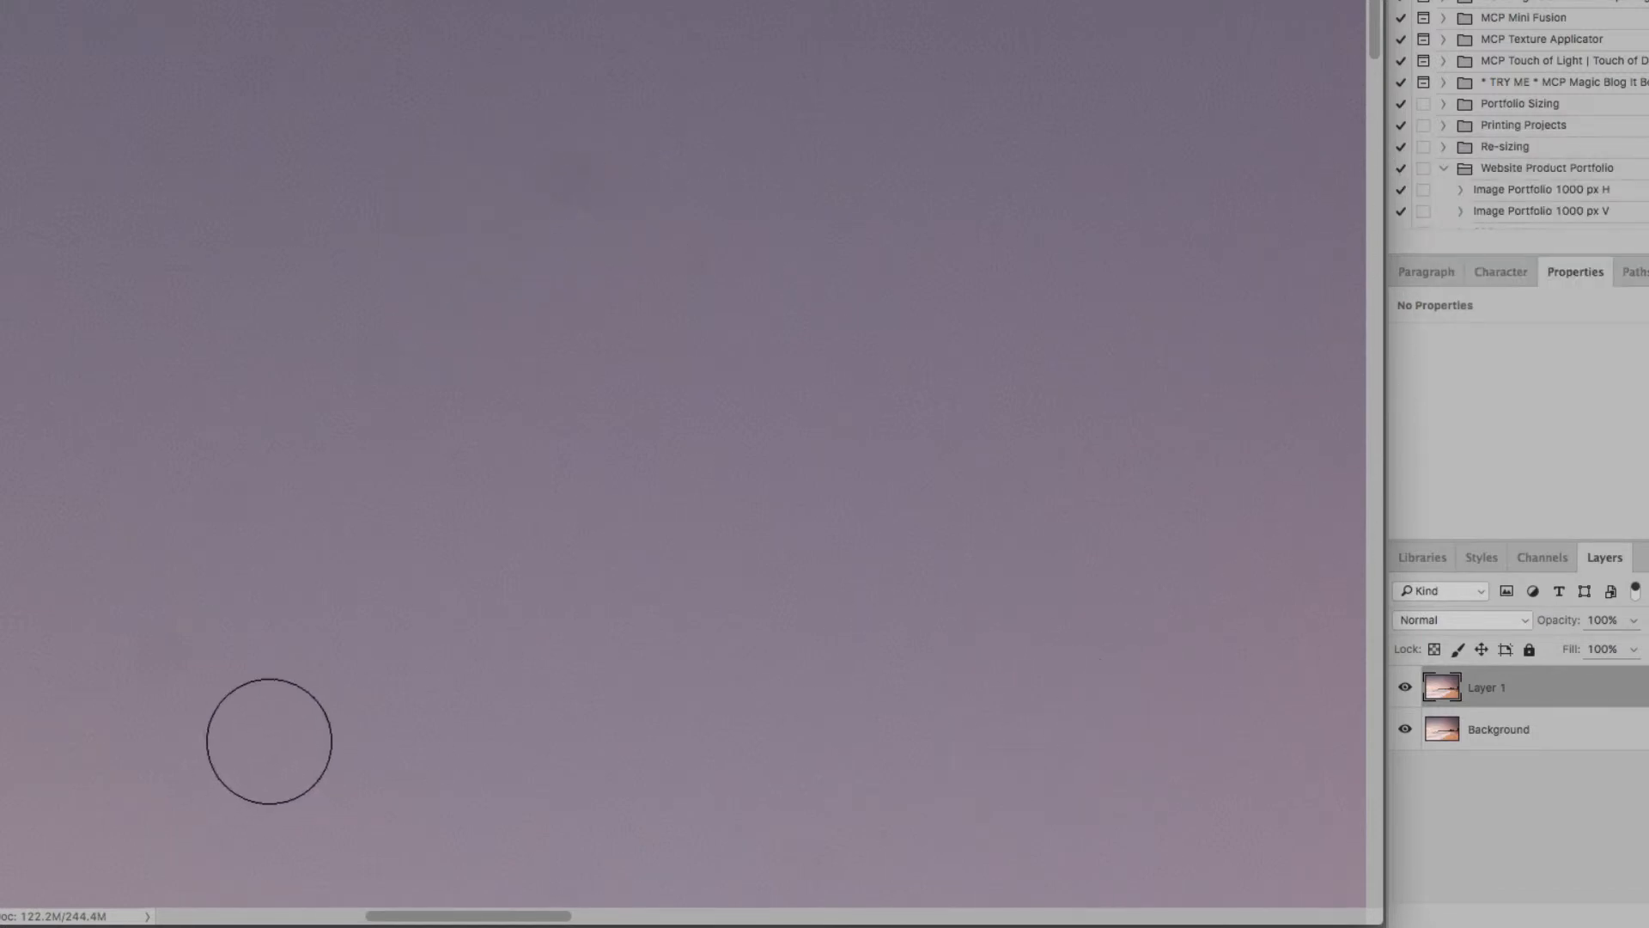
{"action": "left_click", "coordinate": [575, 159]}
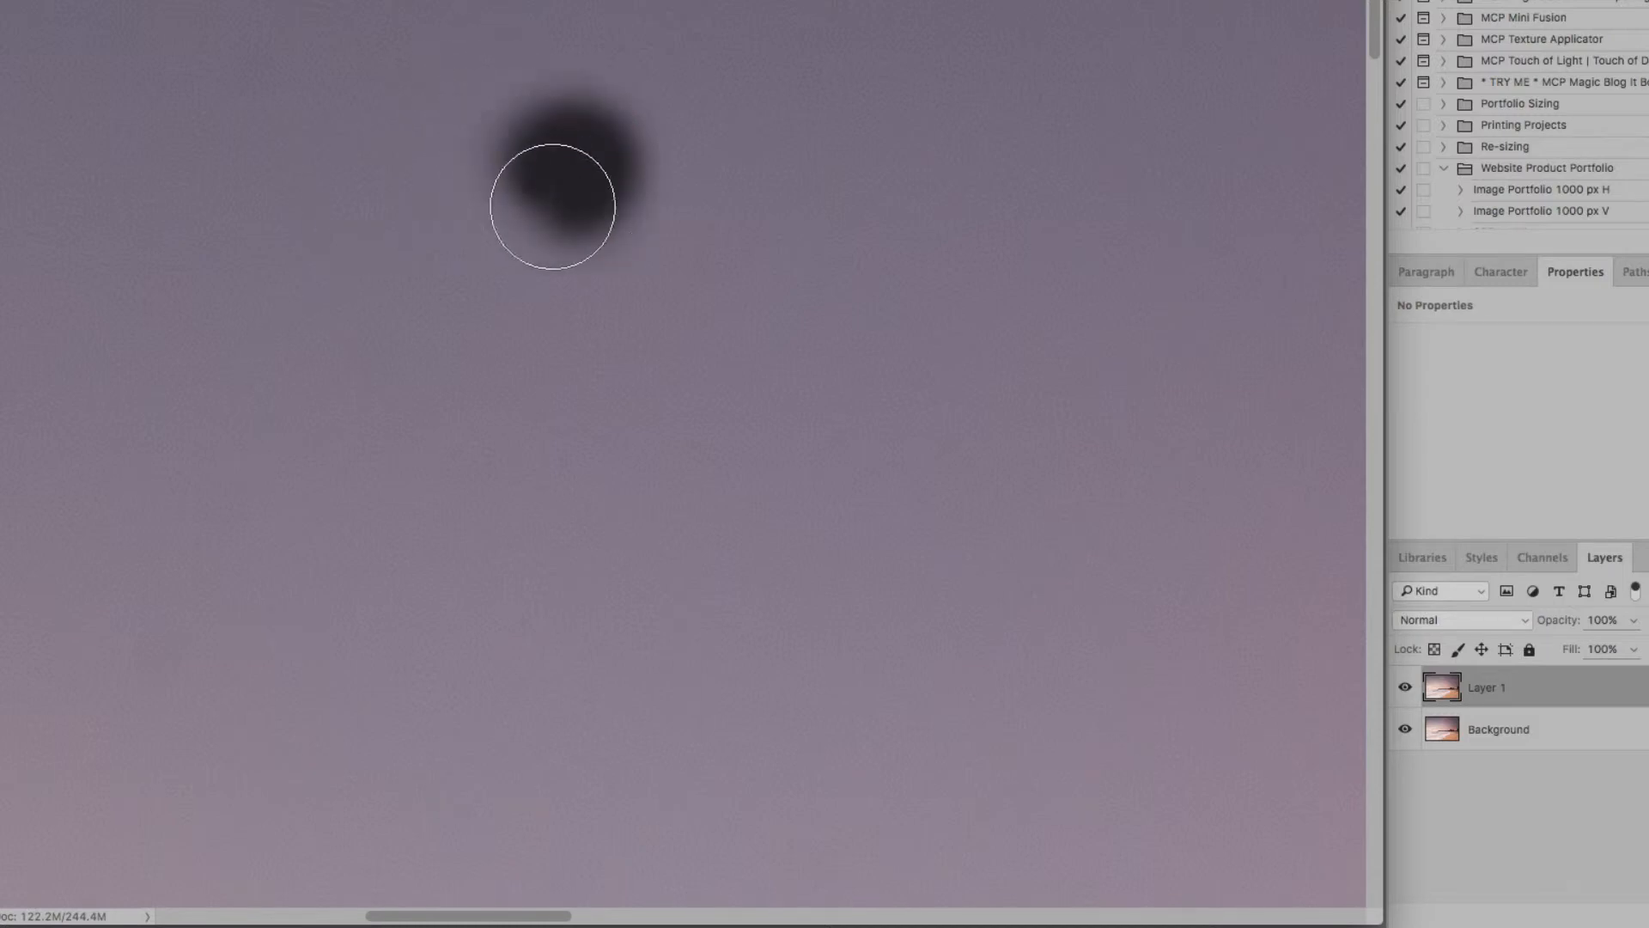
{"action": "left_click", "coordinate": [169, 641]}
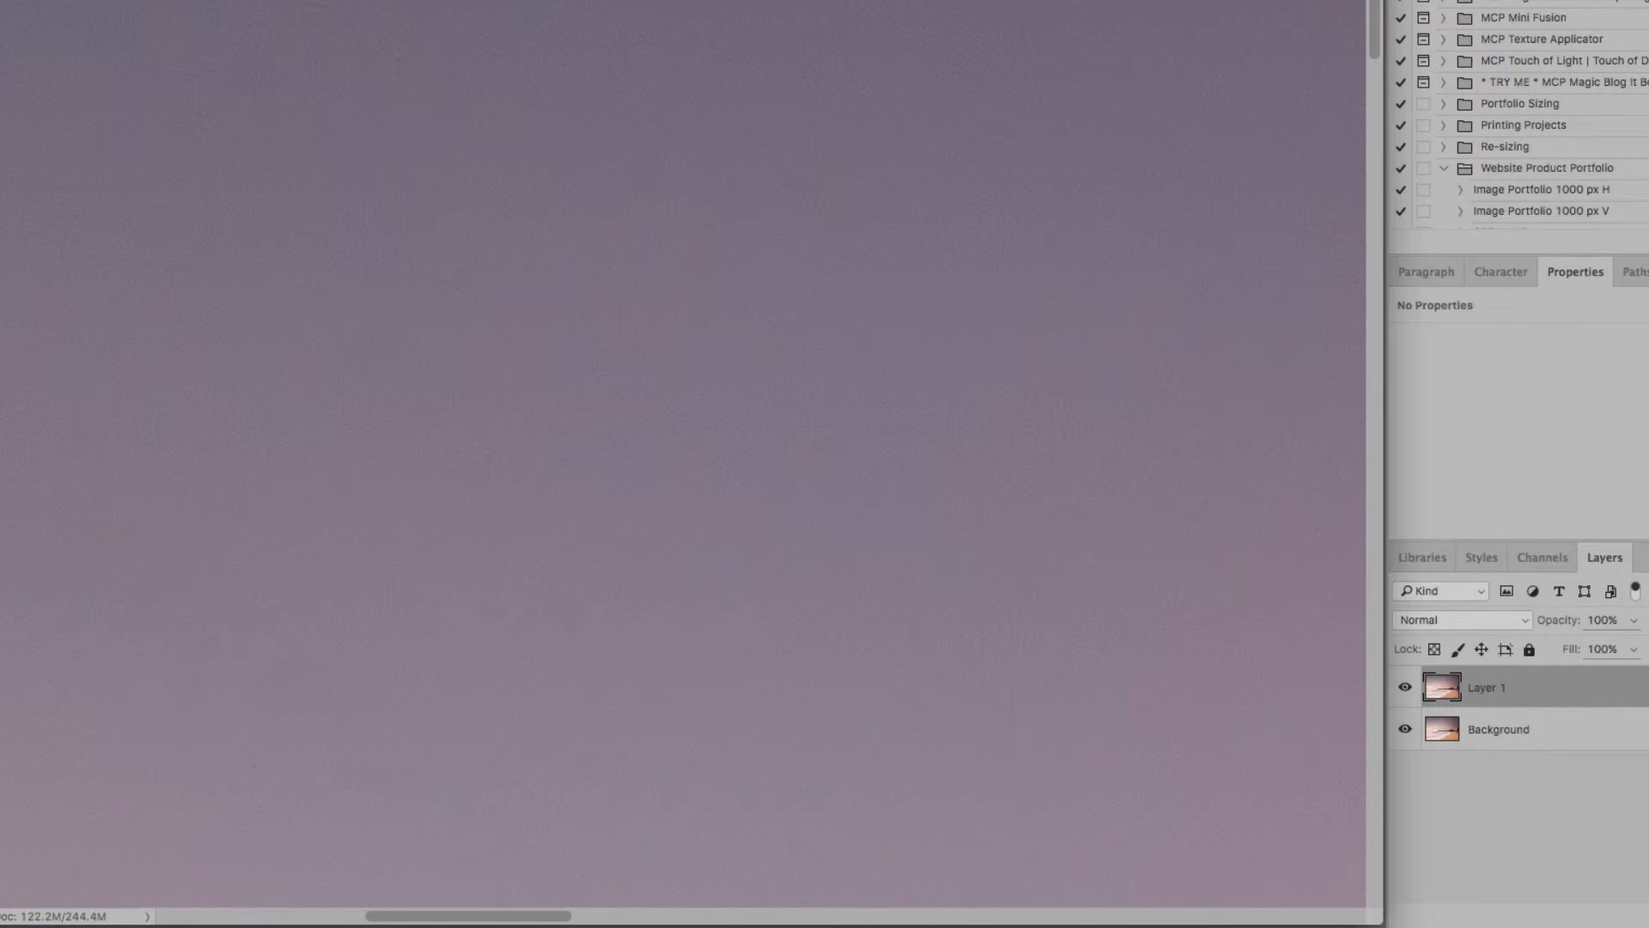
Heal the faint spots along the rest of the sky's top strip, working toward the photo's upper-right corner
{"action": "left_click", "coordinate": [1021, 916]}
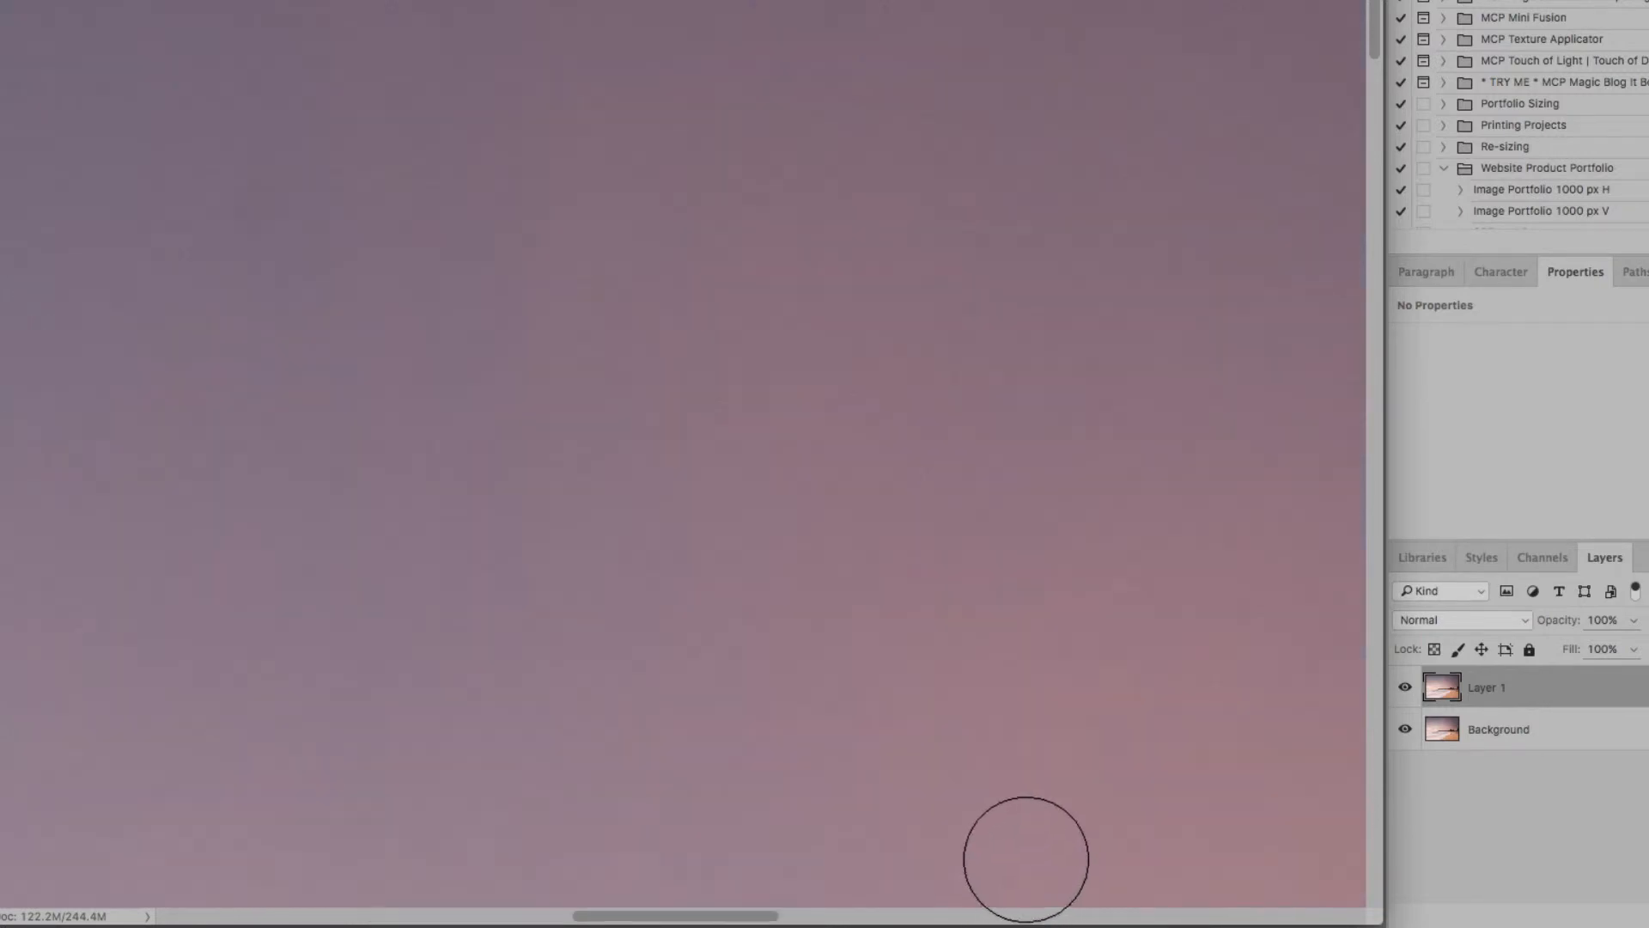
{"action": "mouse_move", "coordinate": [264, 188]}
{"action": "left_mouse_down"}
{"action": "mouse_move", "coordinate": [248, 234]}
{"action": "mouse_move", "coordinate": [266, 195]}
{"action": "left_mouse_up"}
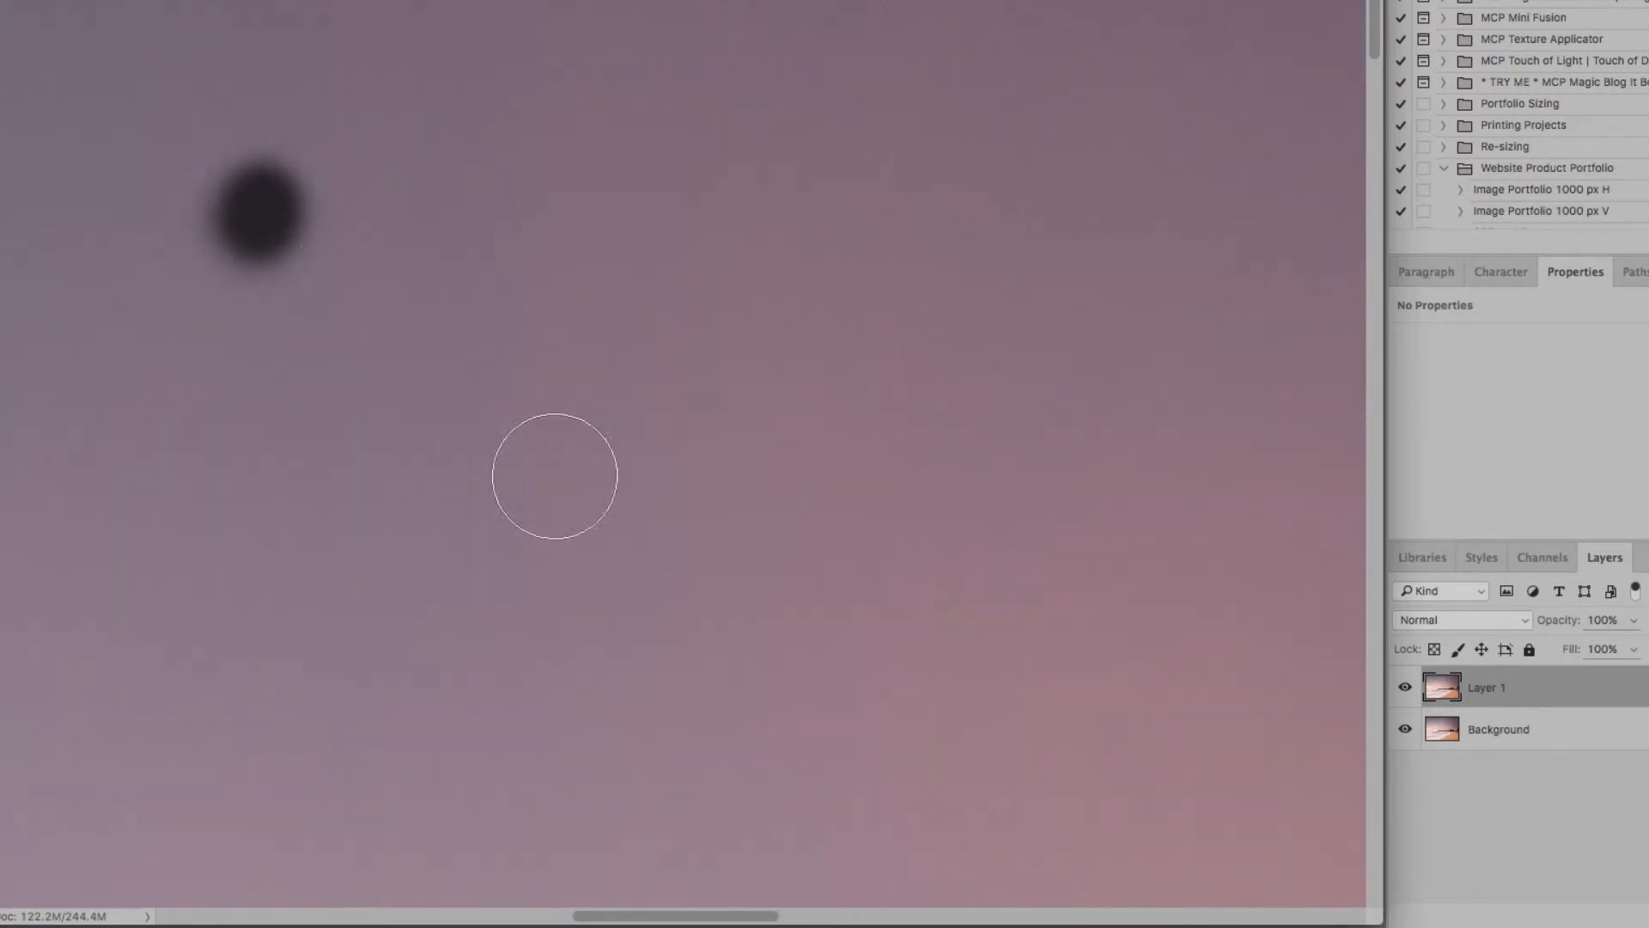
{"action": "left_click", "coordinate": [1189, 916]}
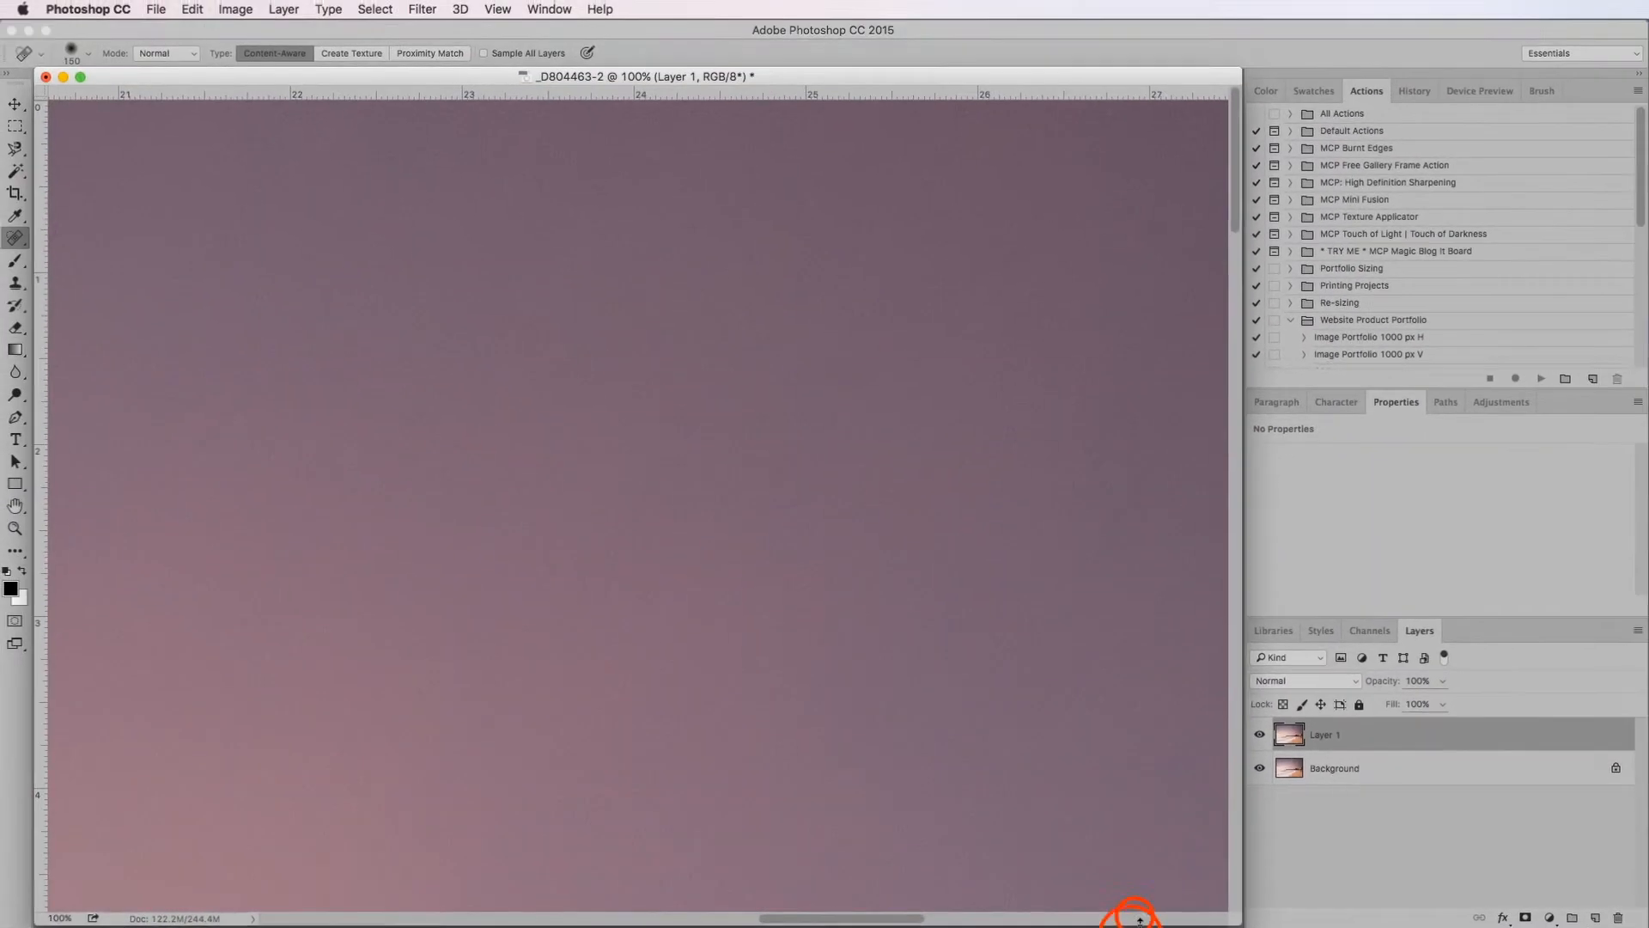
{"action": "left_click", "coordinate": [1202, 916]}
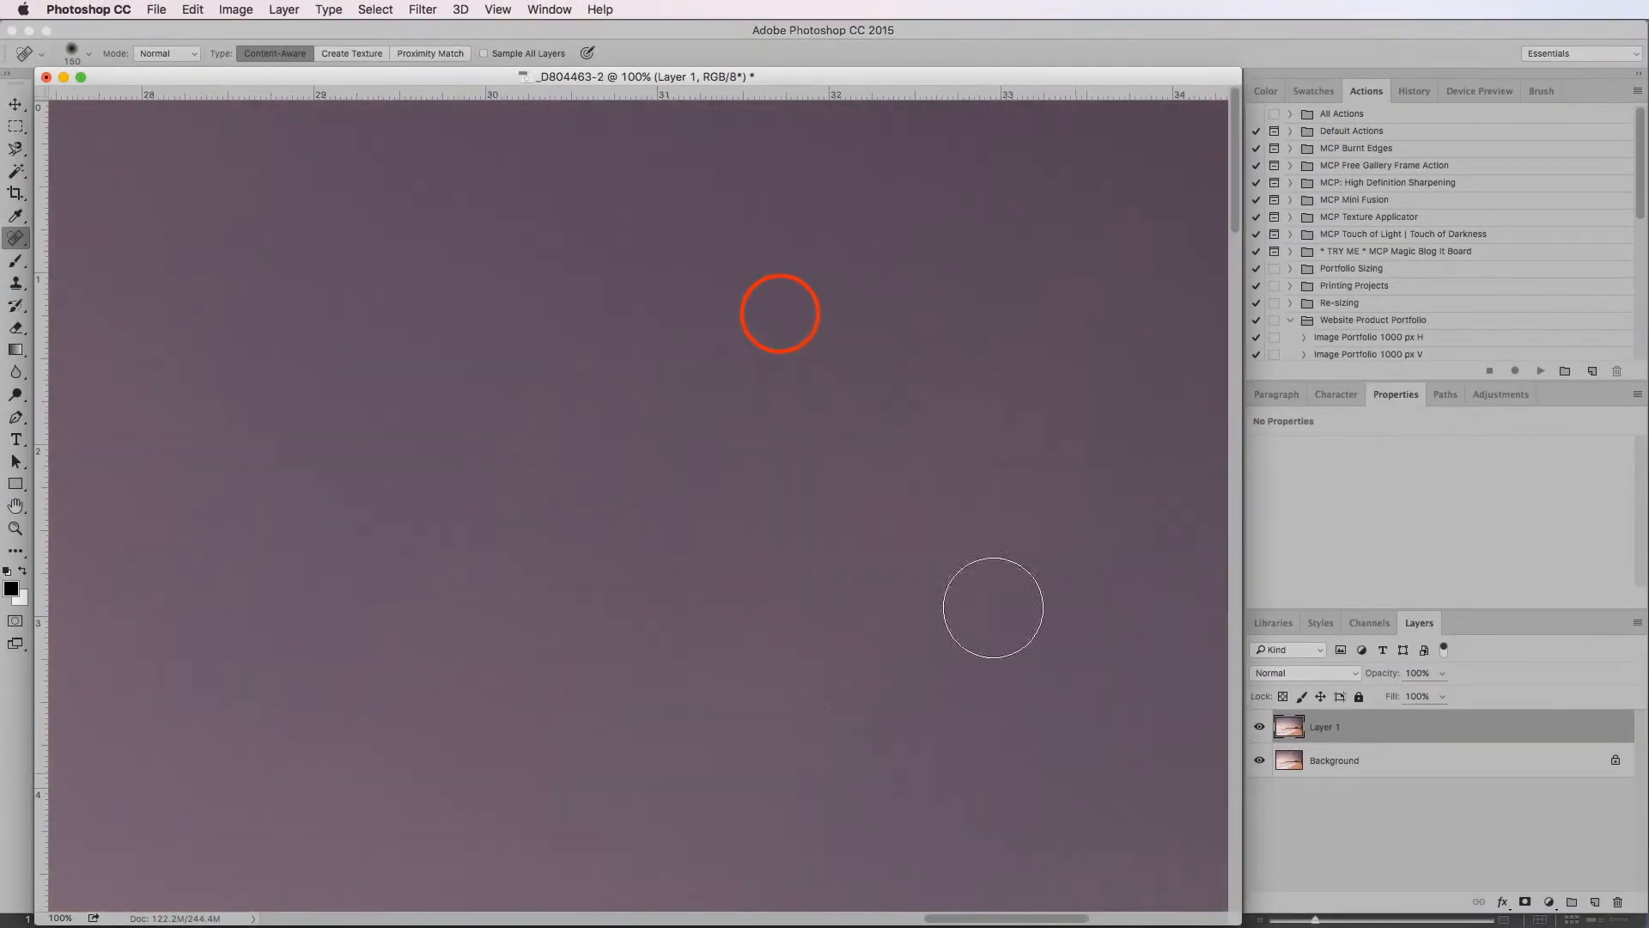
{"action": "left_click", "coordinate": [776, 319]}
{"action": "left_click", "coordinate": [996, 194]}
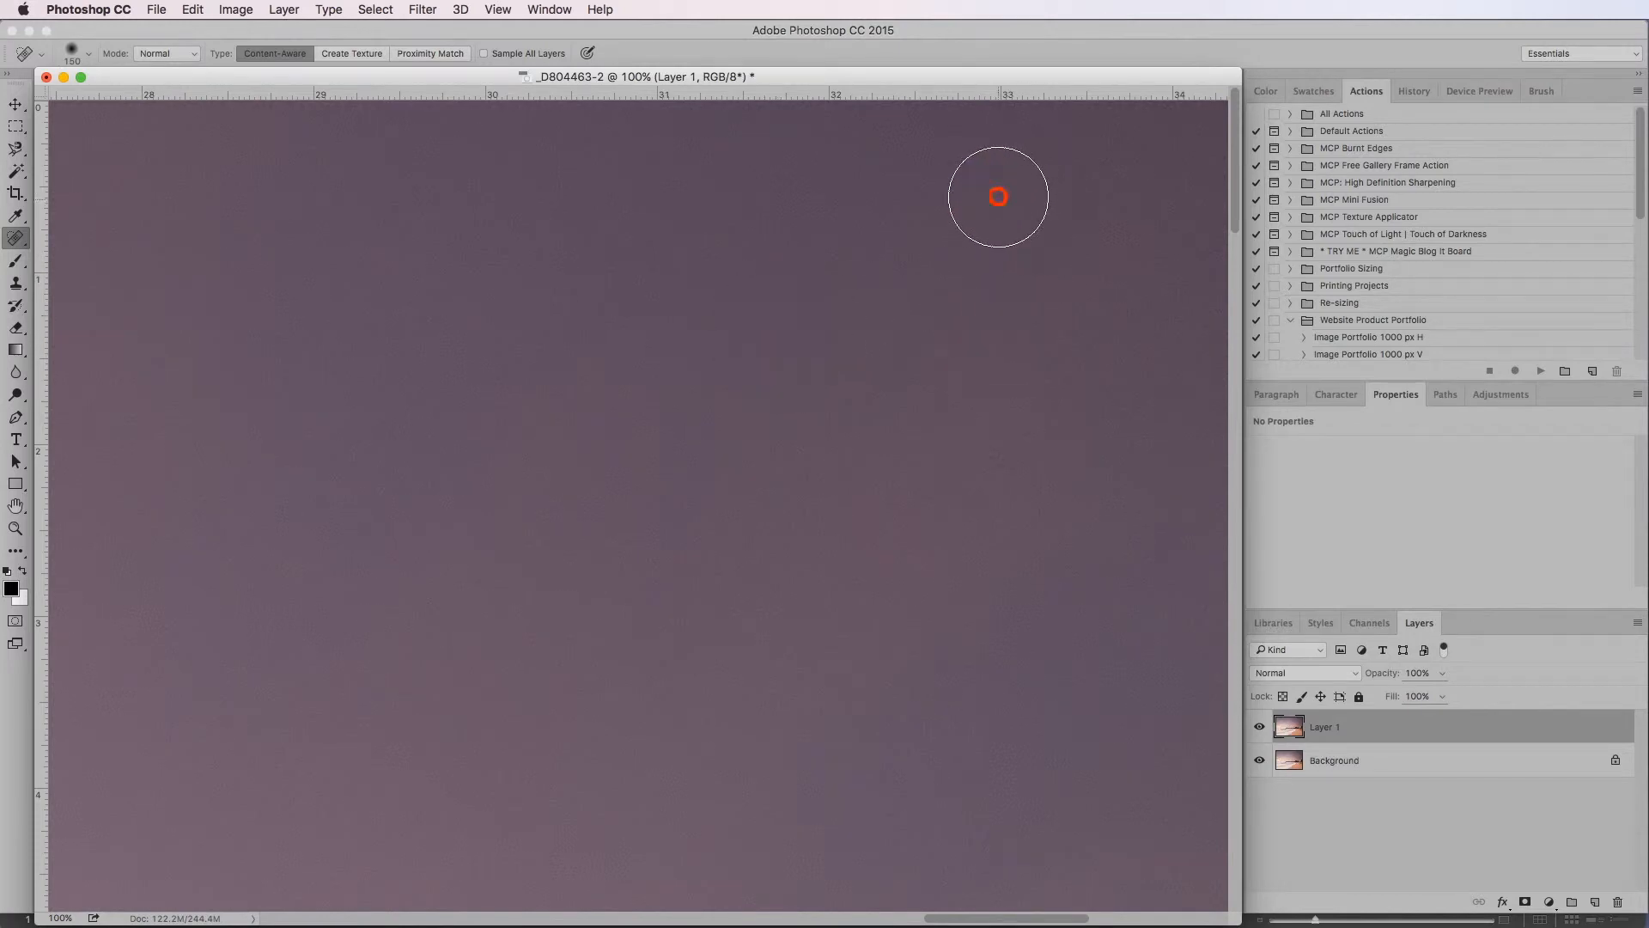
Check the sky from its upper-right corner and back leftward along the second strip, and heal the faint spot near ruler mark 6
{"action": "left_click", "coordinate": [1185, 916]}
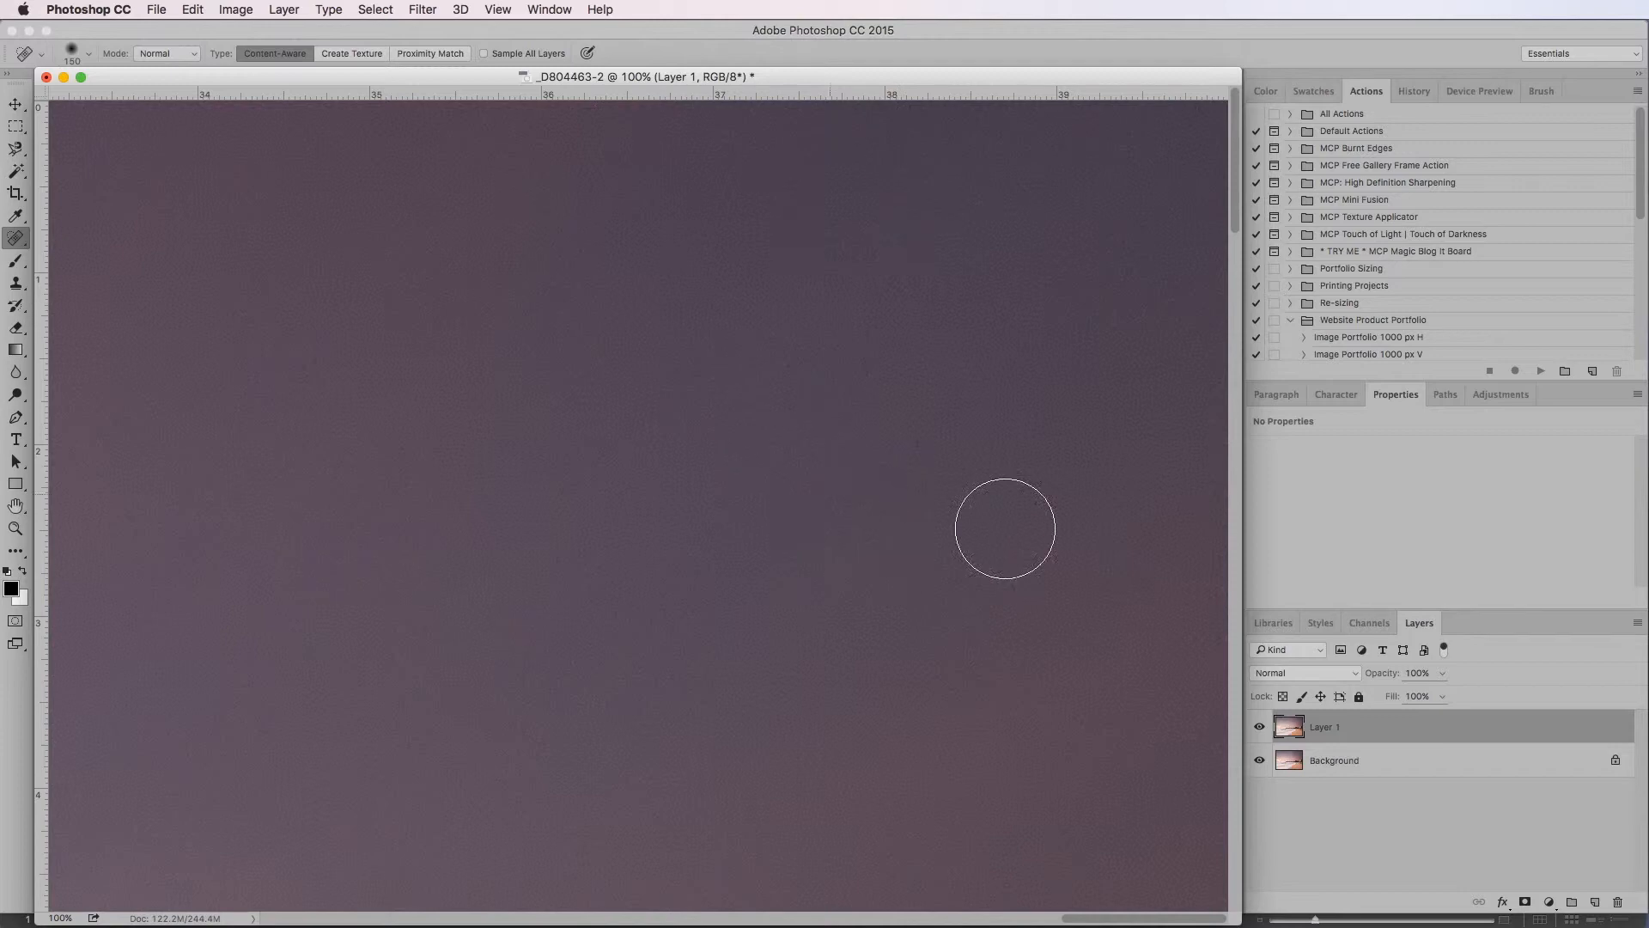
{"action": "left_click", "coordinate": [1231, 410]}
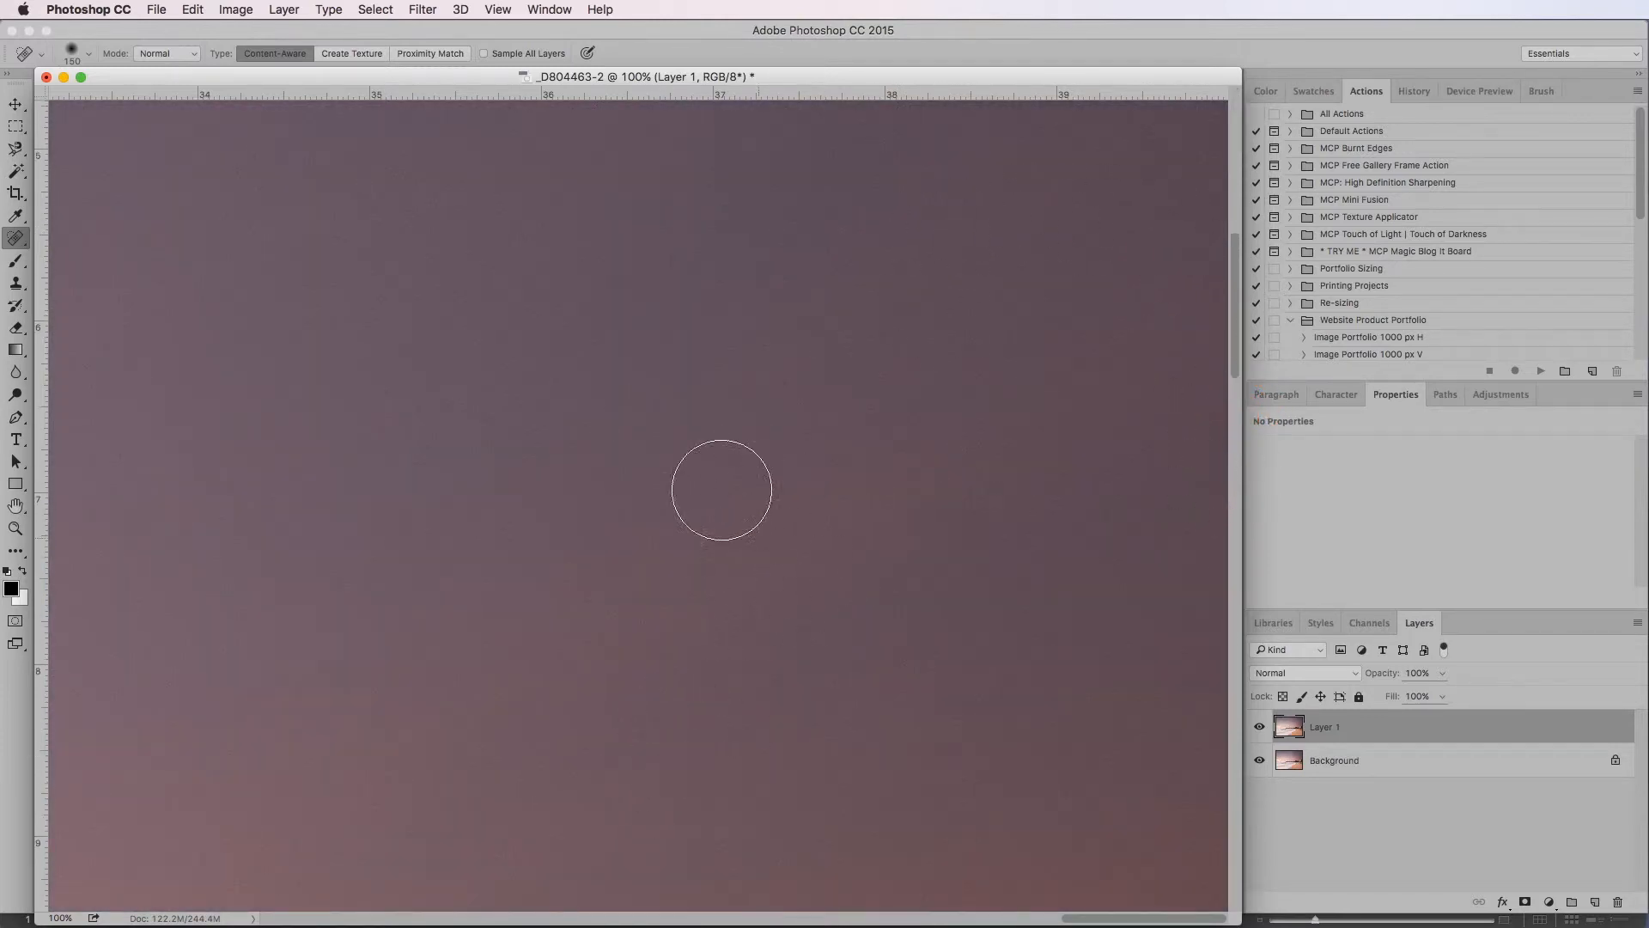
{"action": "left_click", "coordinate": [586, 896]}
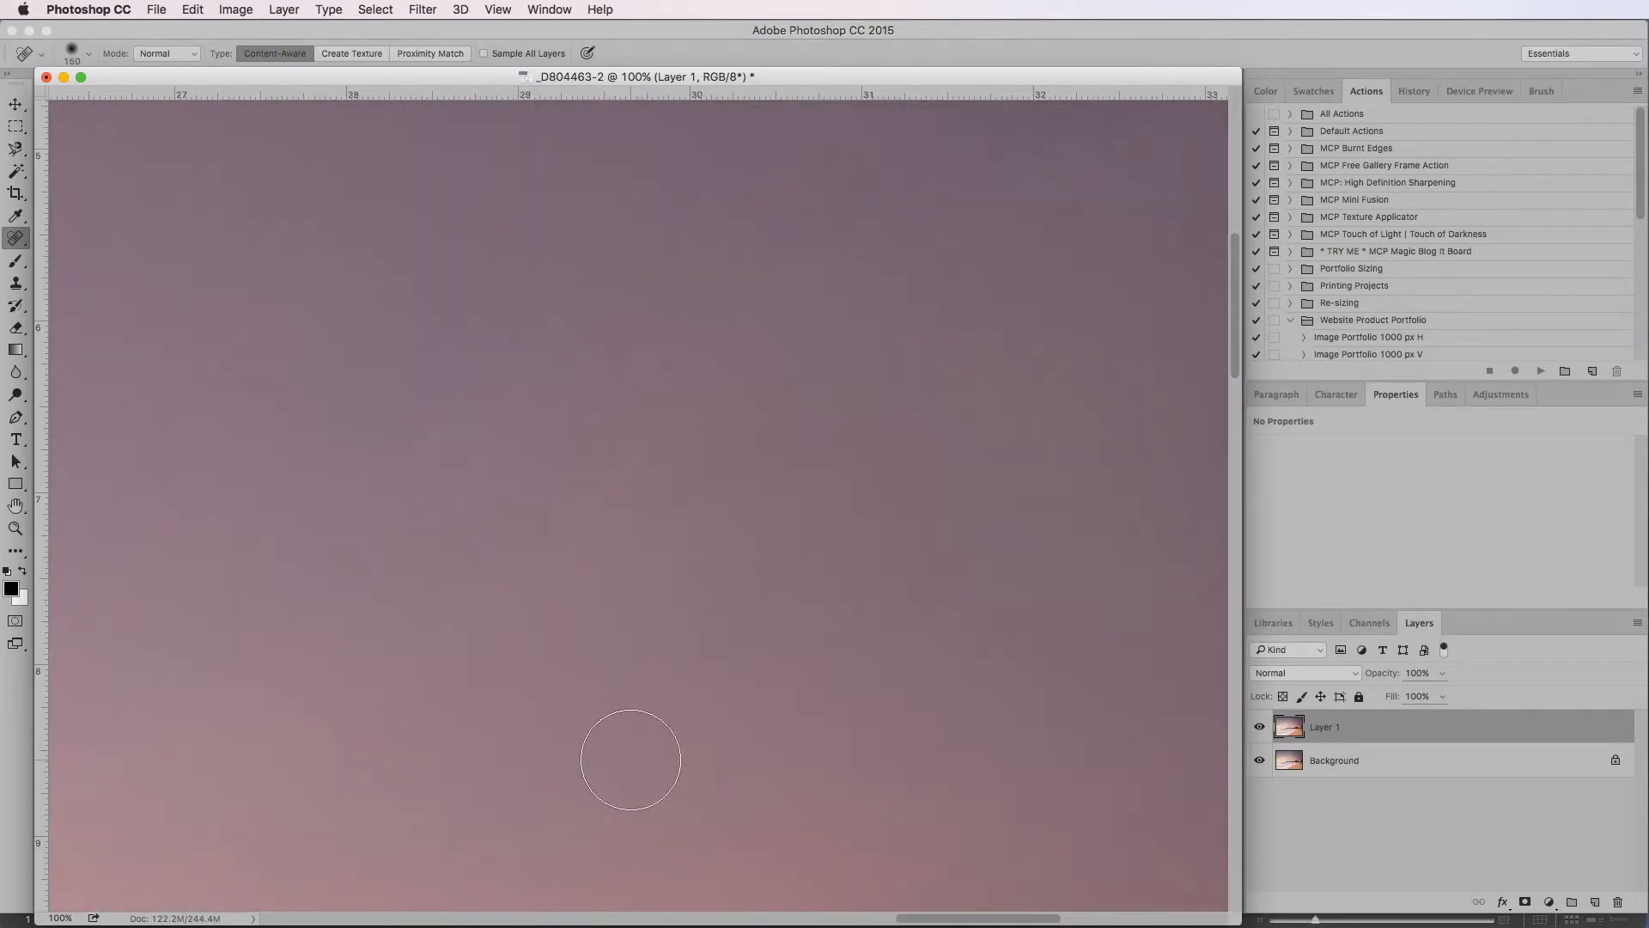
{"action": "left_click", "coordinate": [545, 917]}
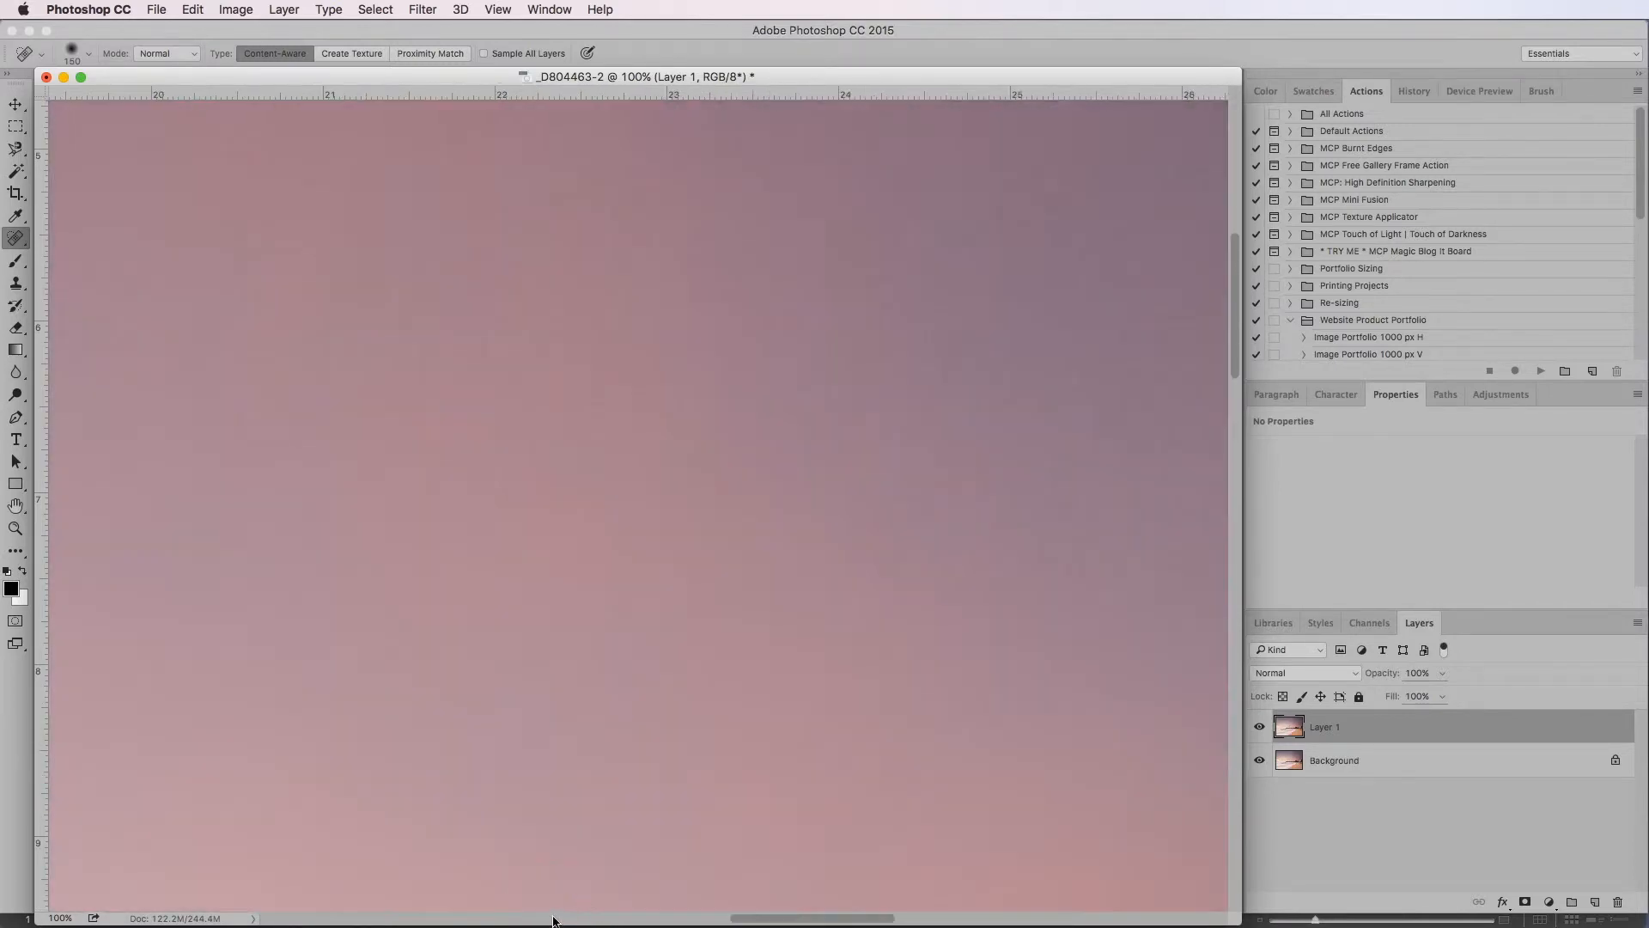
{"action": "left_click", "coordinate": [562, 917]}
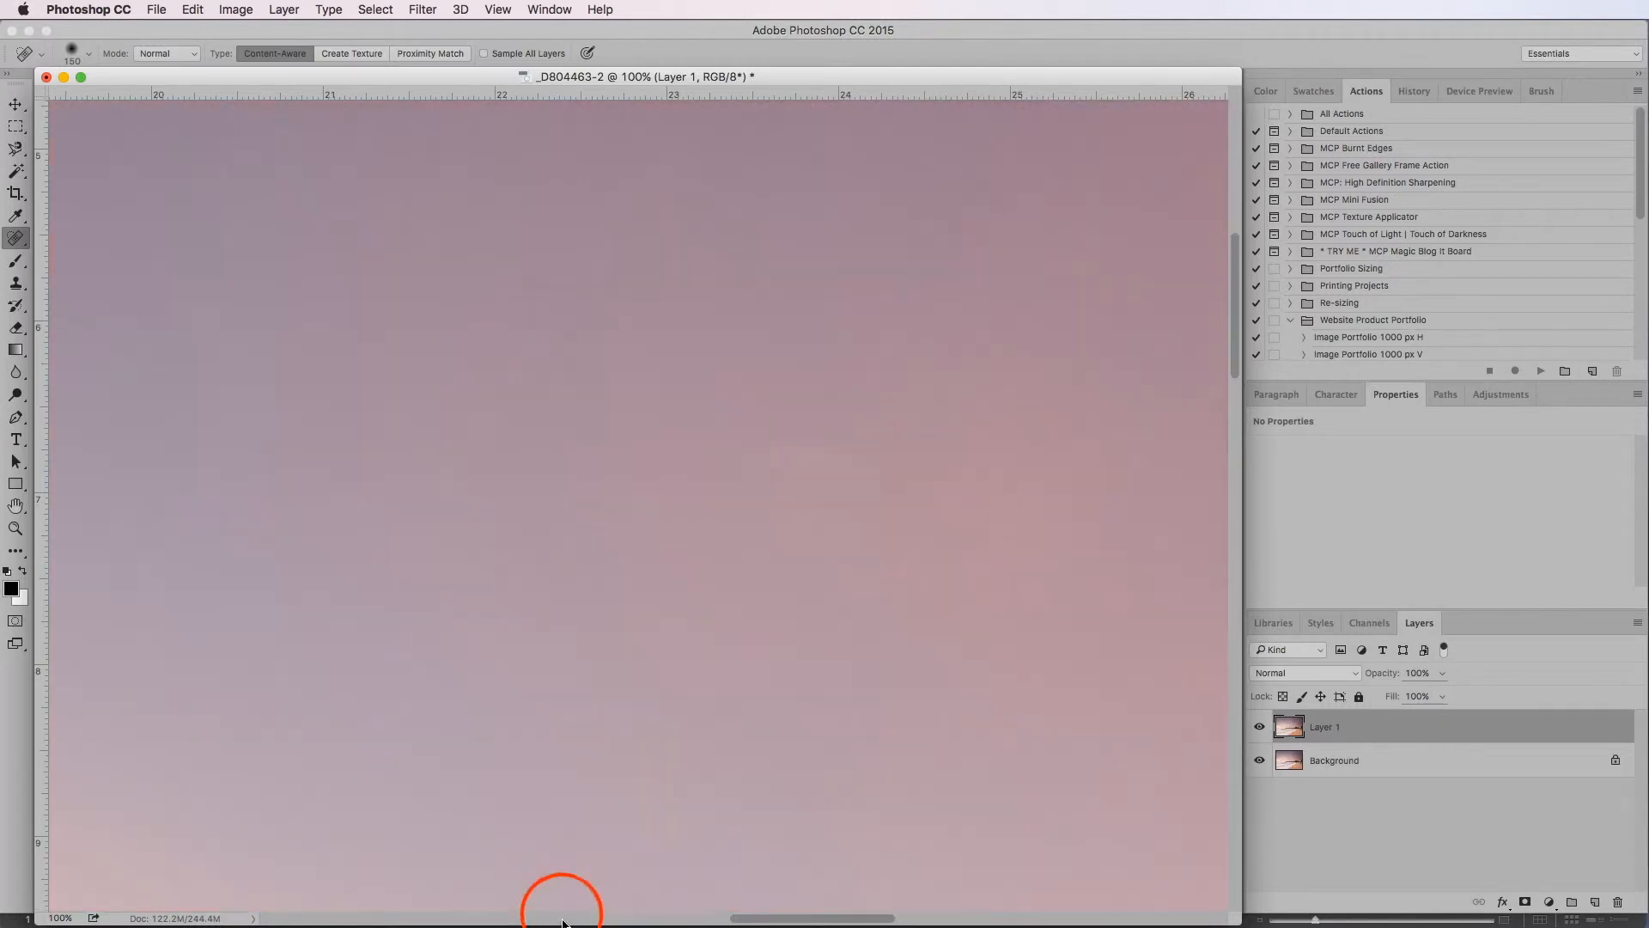
{"action": "left_click", "coordinate": [521, 917]}
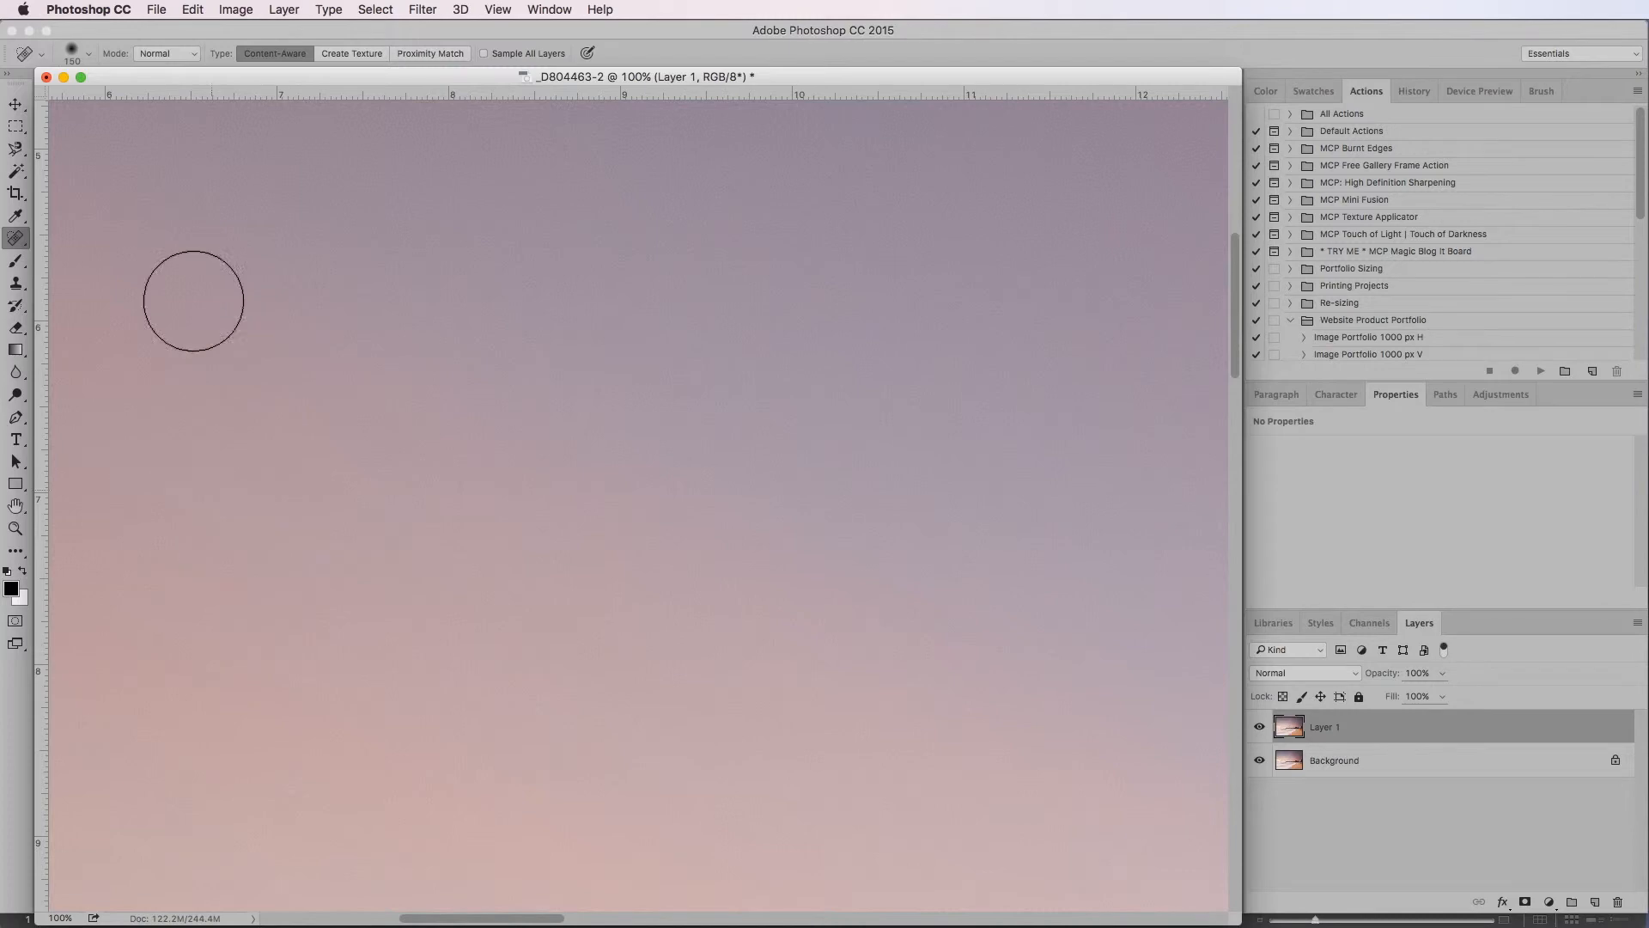
{"action": "left_click_drag", "start_coordinate": [136, 158], "coordinate": [138, 163]}
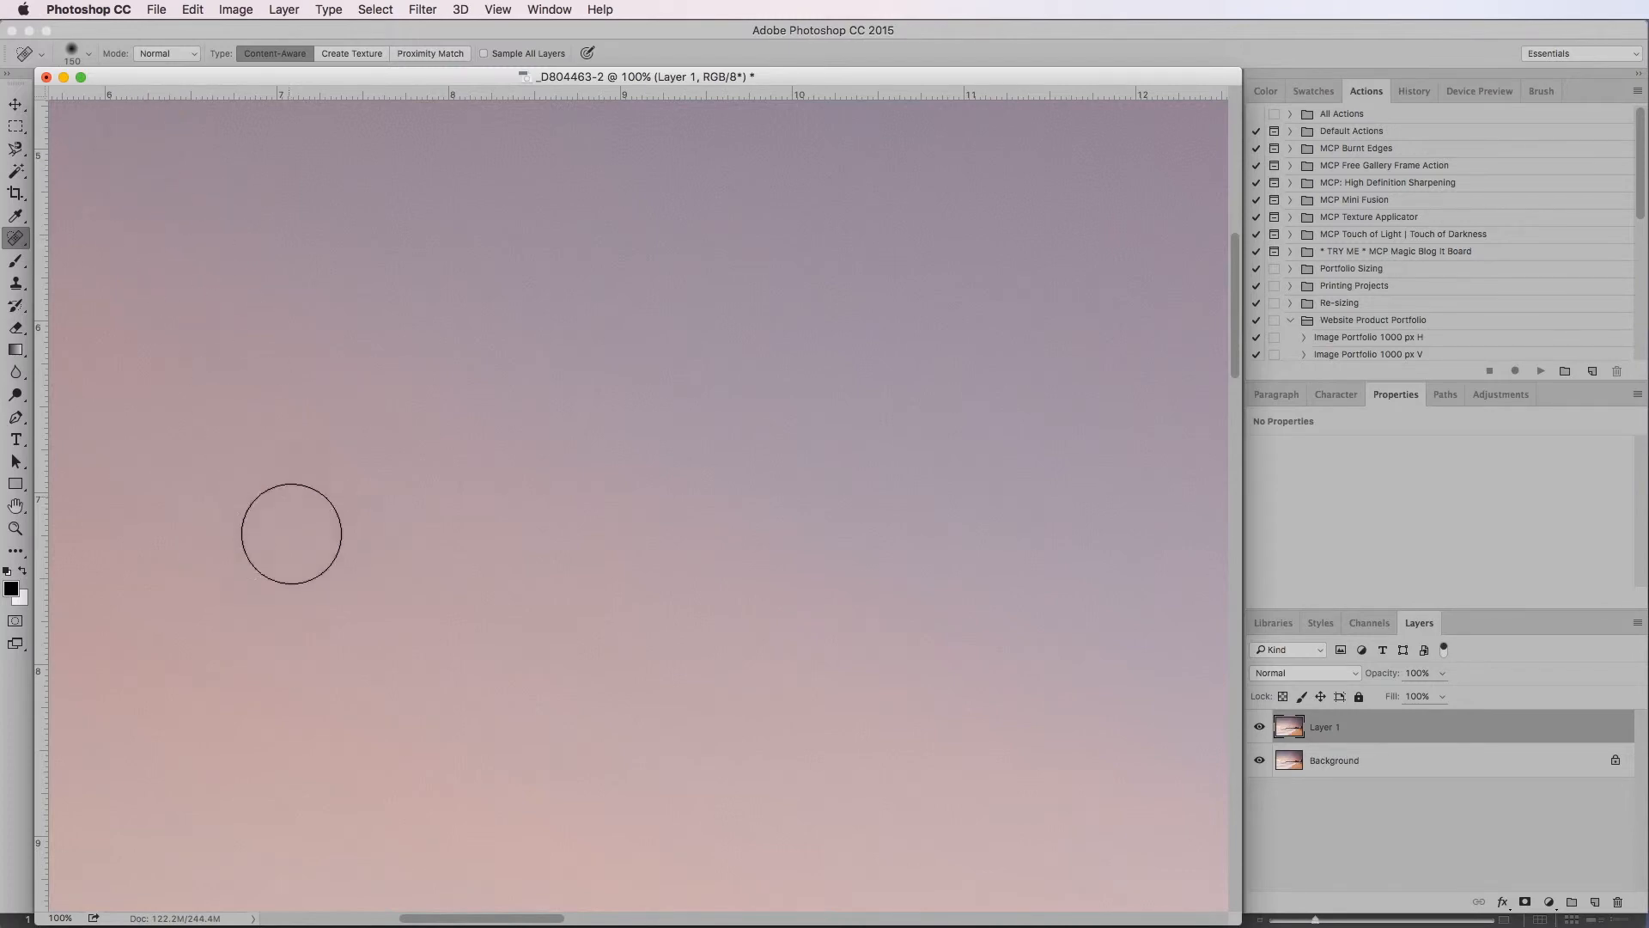
Heal the two faint patches along the photo's left edge in the second strip of sky
{"action": "left_click", "coordinate": [294, 917]}
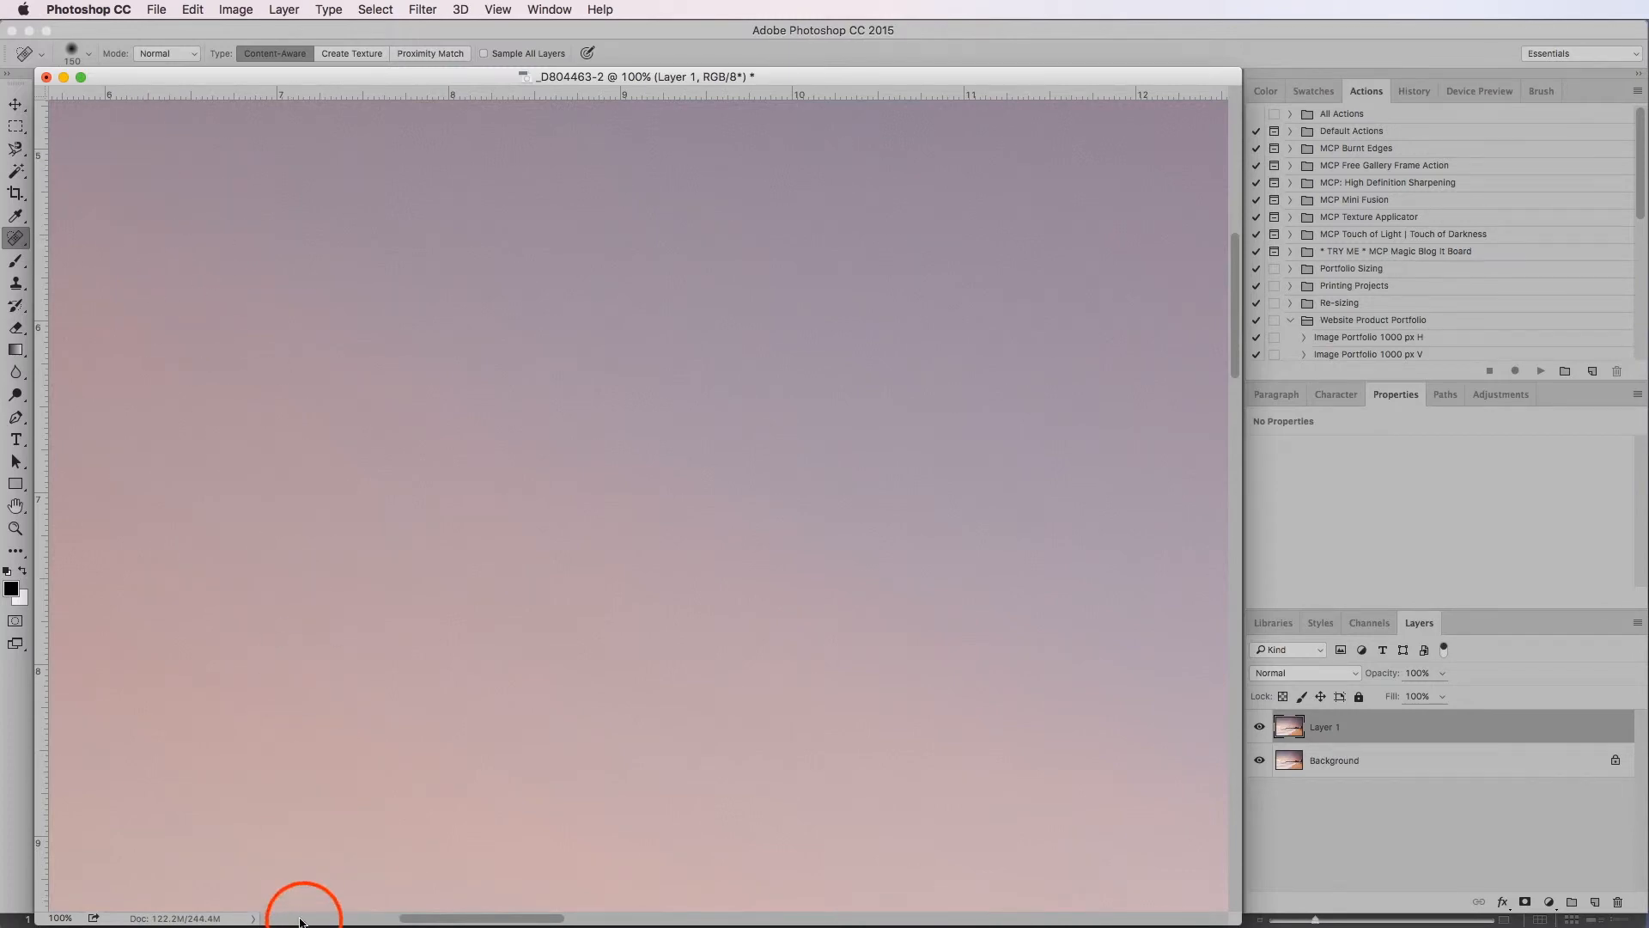
{"action": "left_click", "coordinate": [147, 360]}
{"action": "mouse_move", "coordinate": [147, 362]}
{"action": "left_mouse_down"}
{"action": "mouse_move", "coordinate": [140, 412]}
{"action": "mouse_move", "coordinate": [133, 383]}
{"action": "left_mouse_up"}
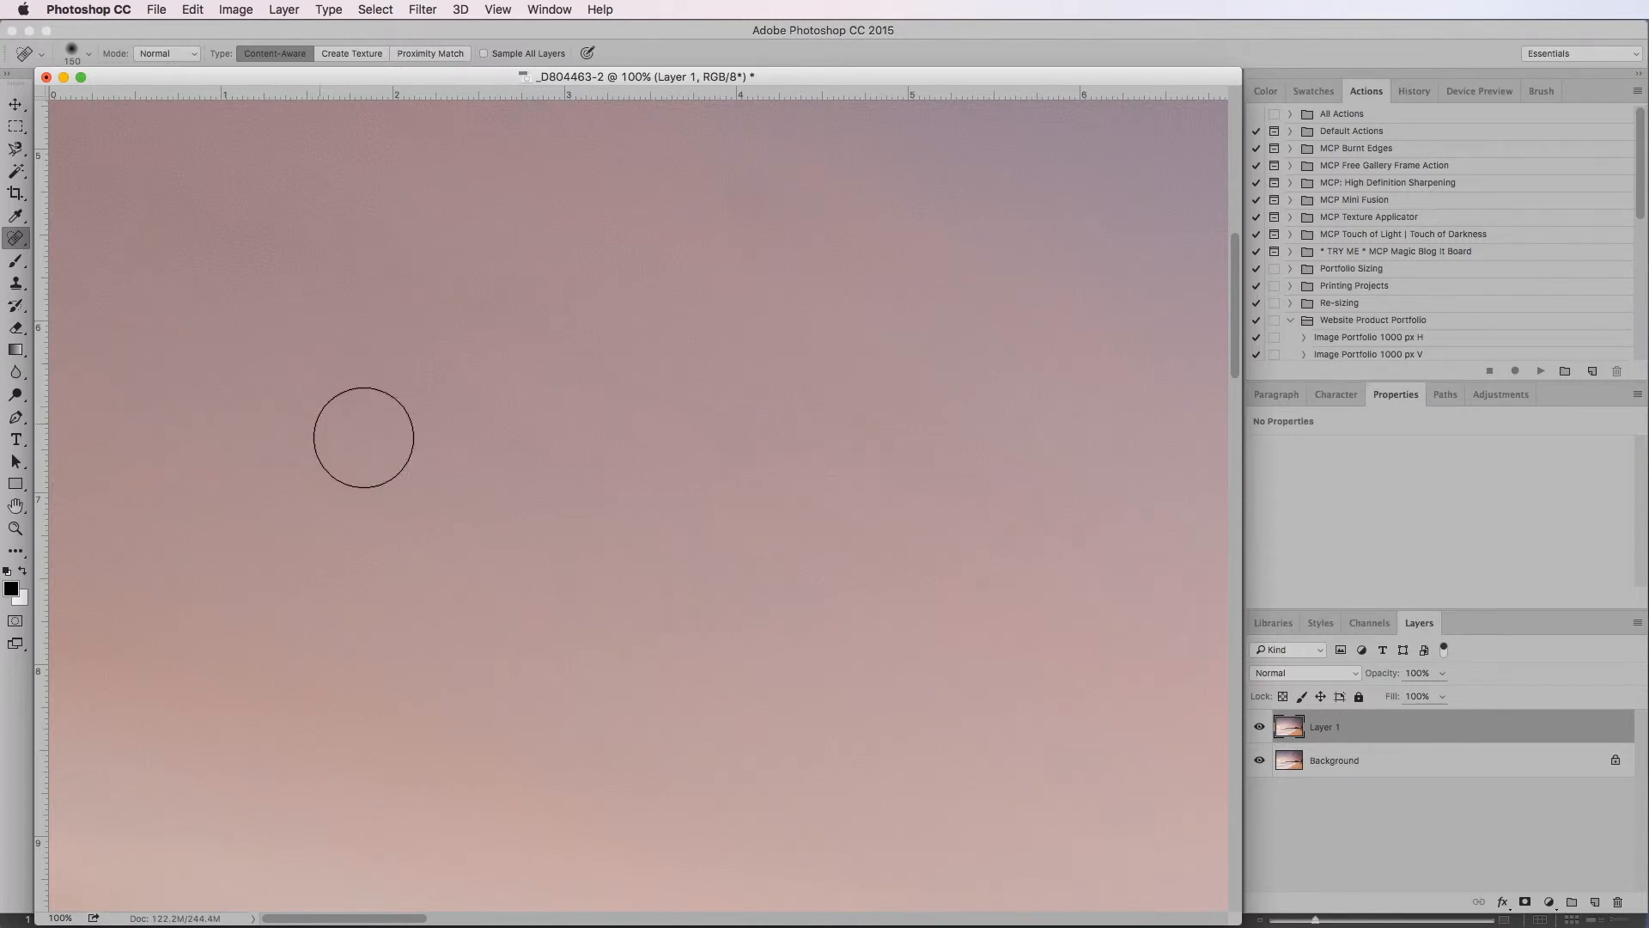
{"action": "left_click", "coordinate": [84, 824]}
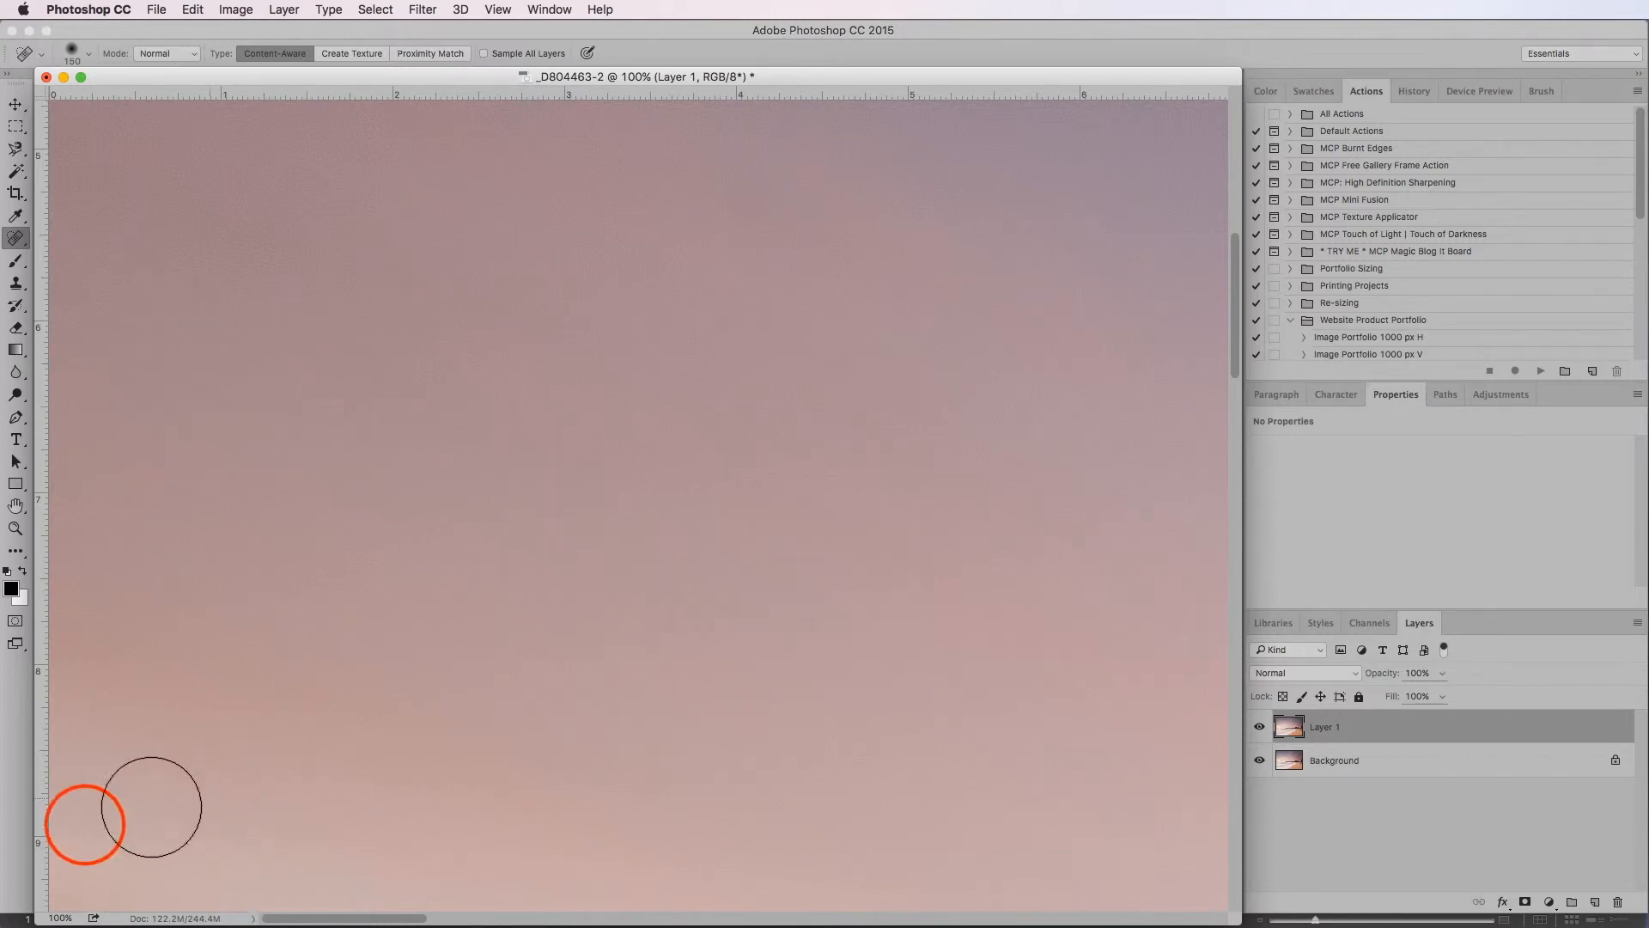
{"action": "left_click_drag", "start_coordinate": [81, 828], "coordinate": [83, 863]}
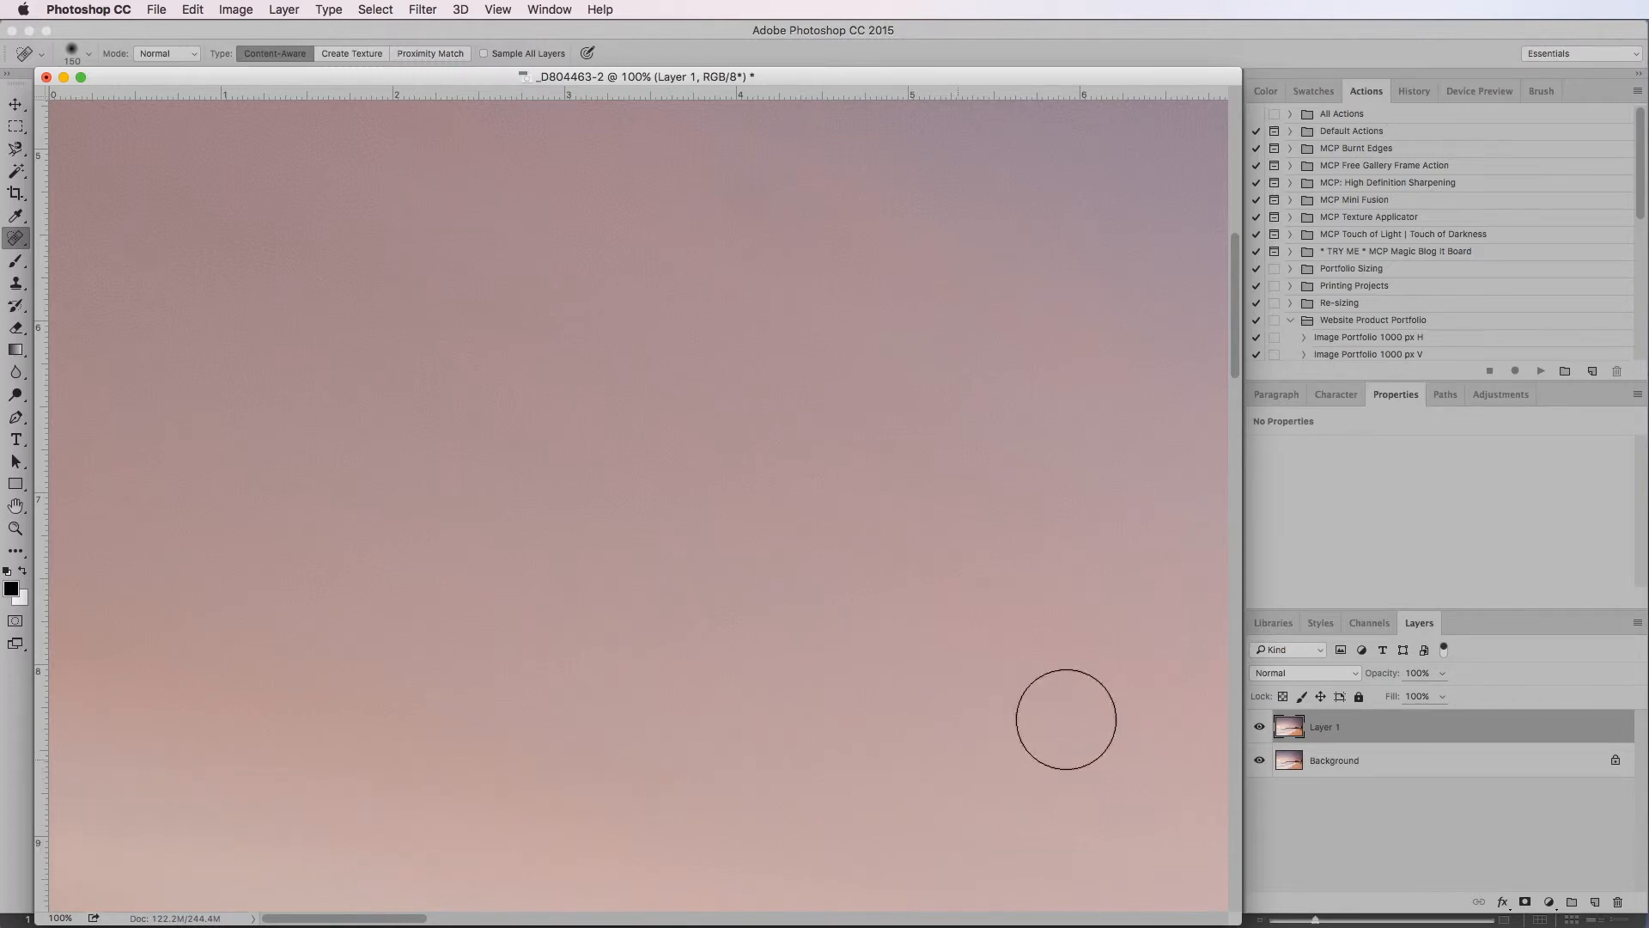
Heal the dark spot and the fainter patches around it in the left part of the third strip of sky
{"action": "left_click", "coordinate": [1235, 564]}
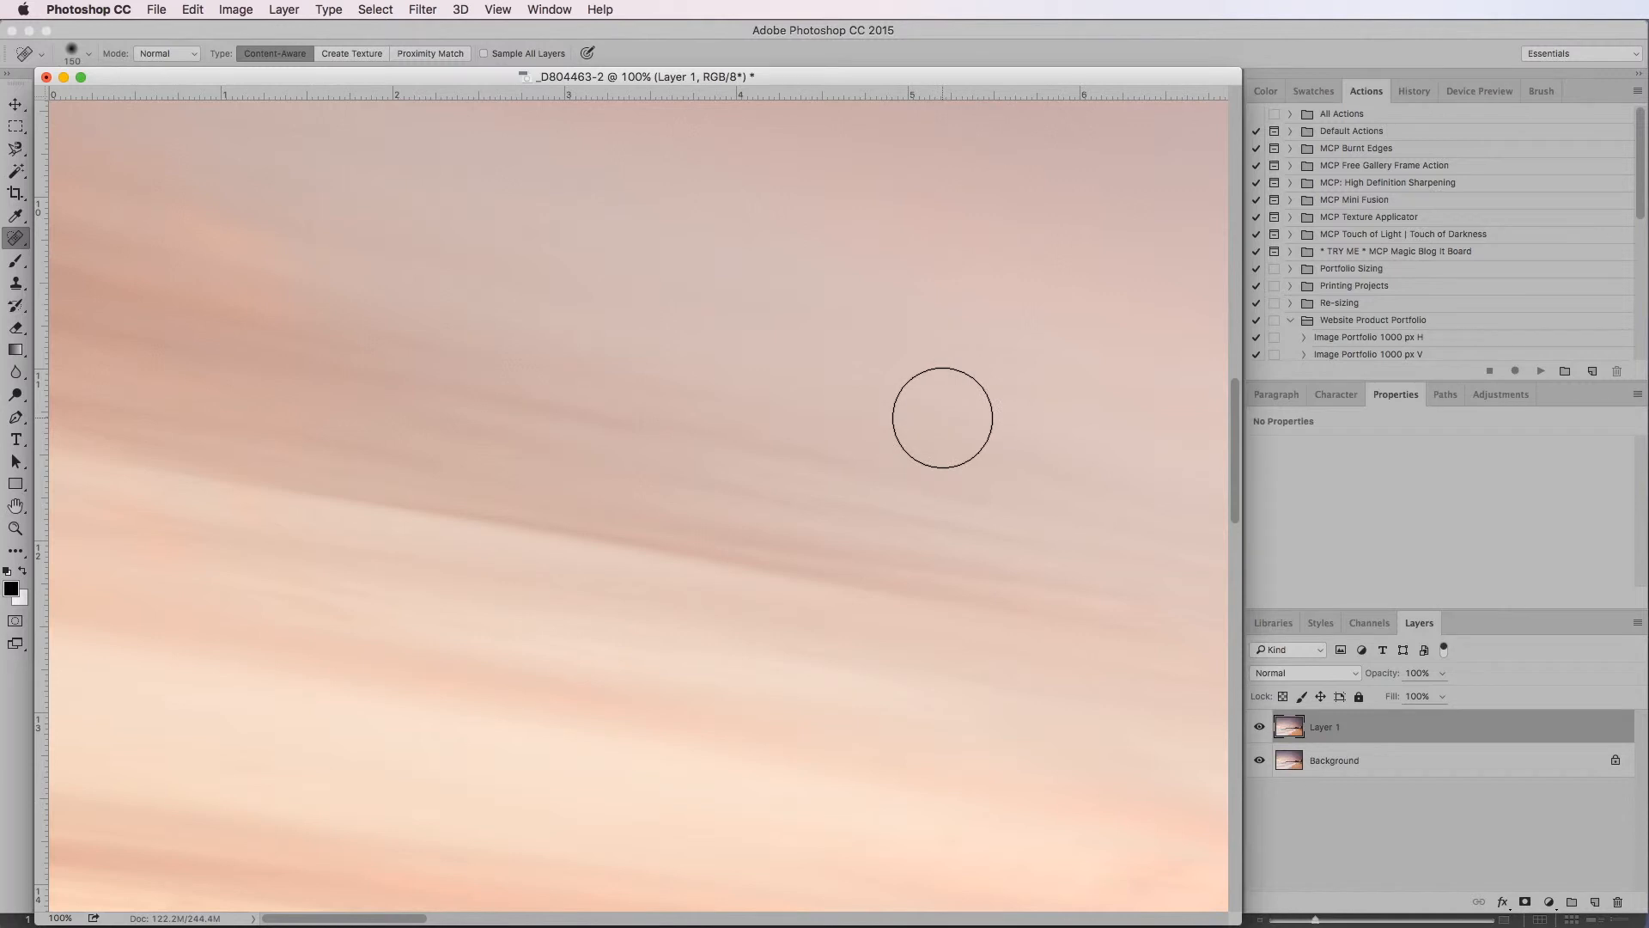
{"action": "left_click", "coordinate": [848, 915]}
{"action": "left_click", "coordinate": [859, 436]}
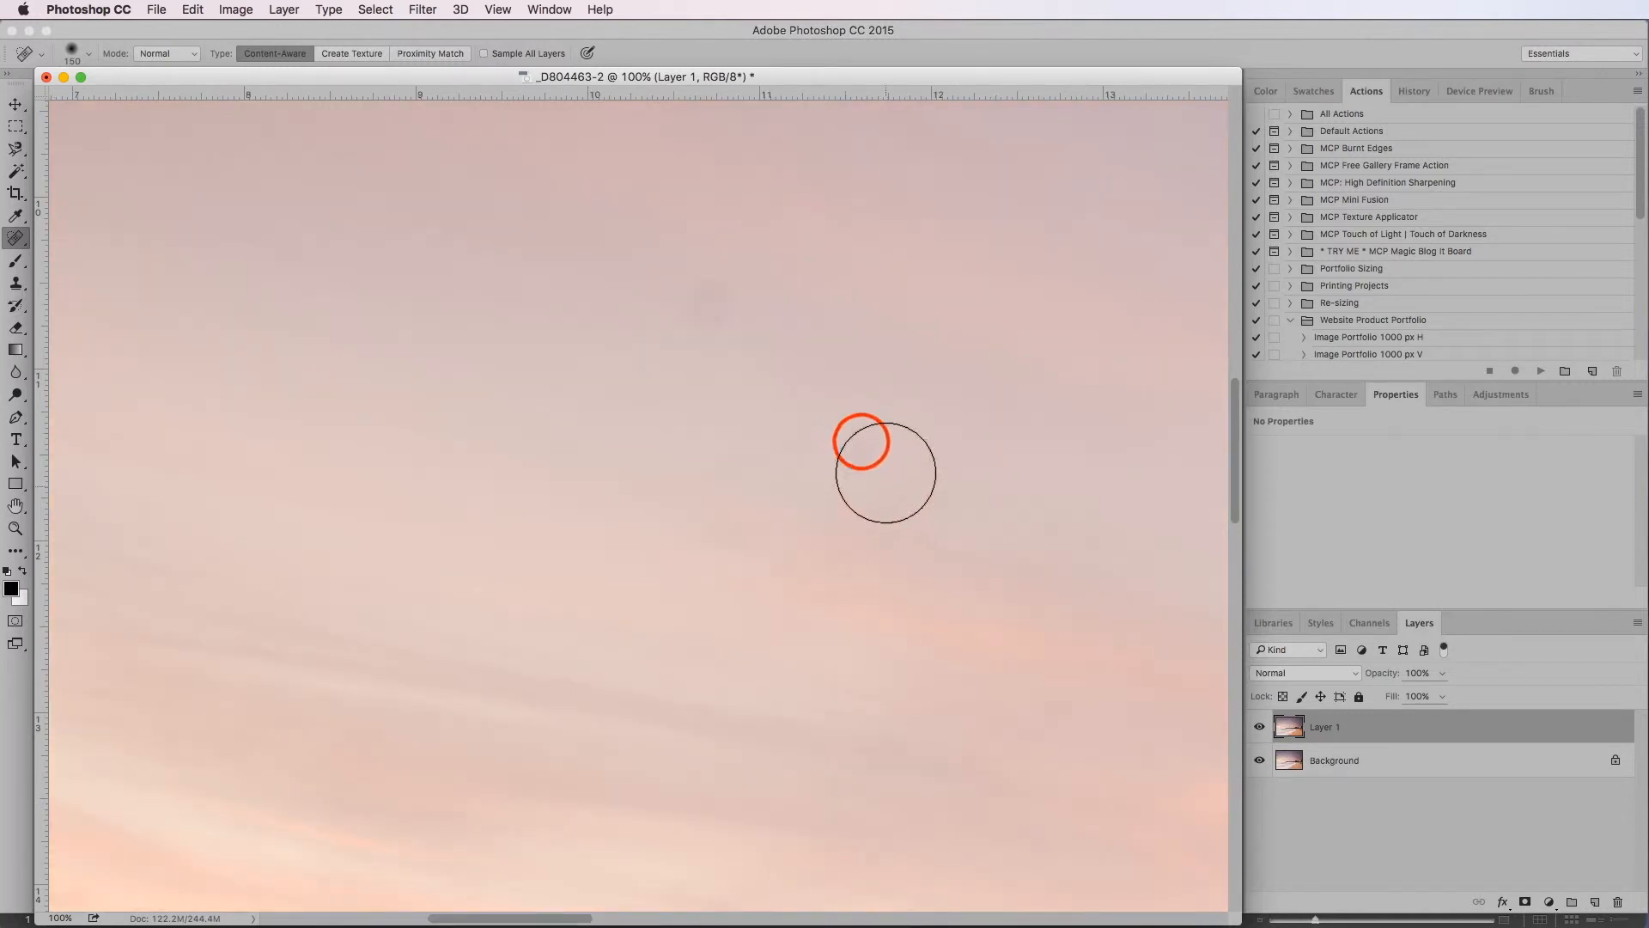
{"action": "left_click", "coordinate": [709, 290]}
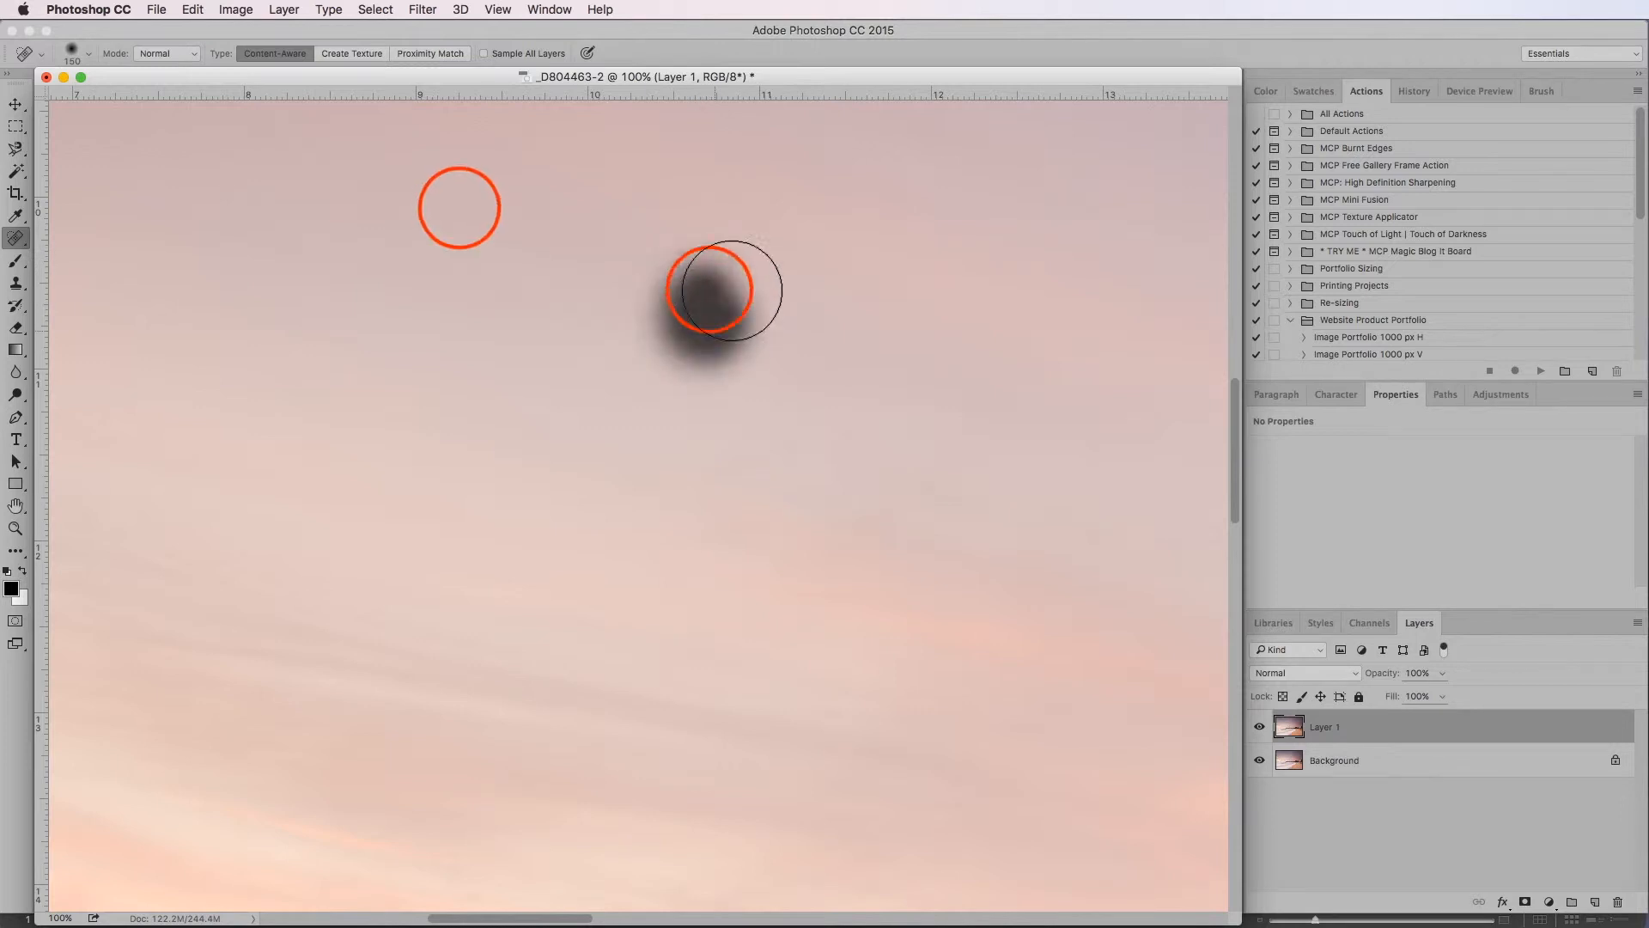
{"action": "left_click", "coordinate": [458, 210]}
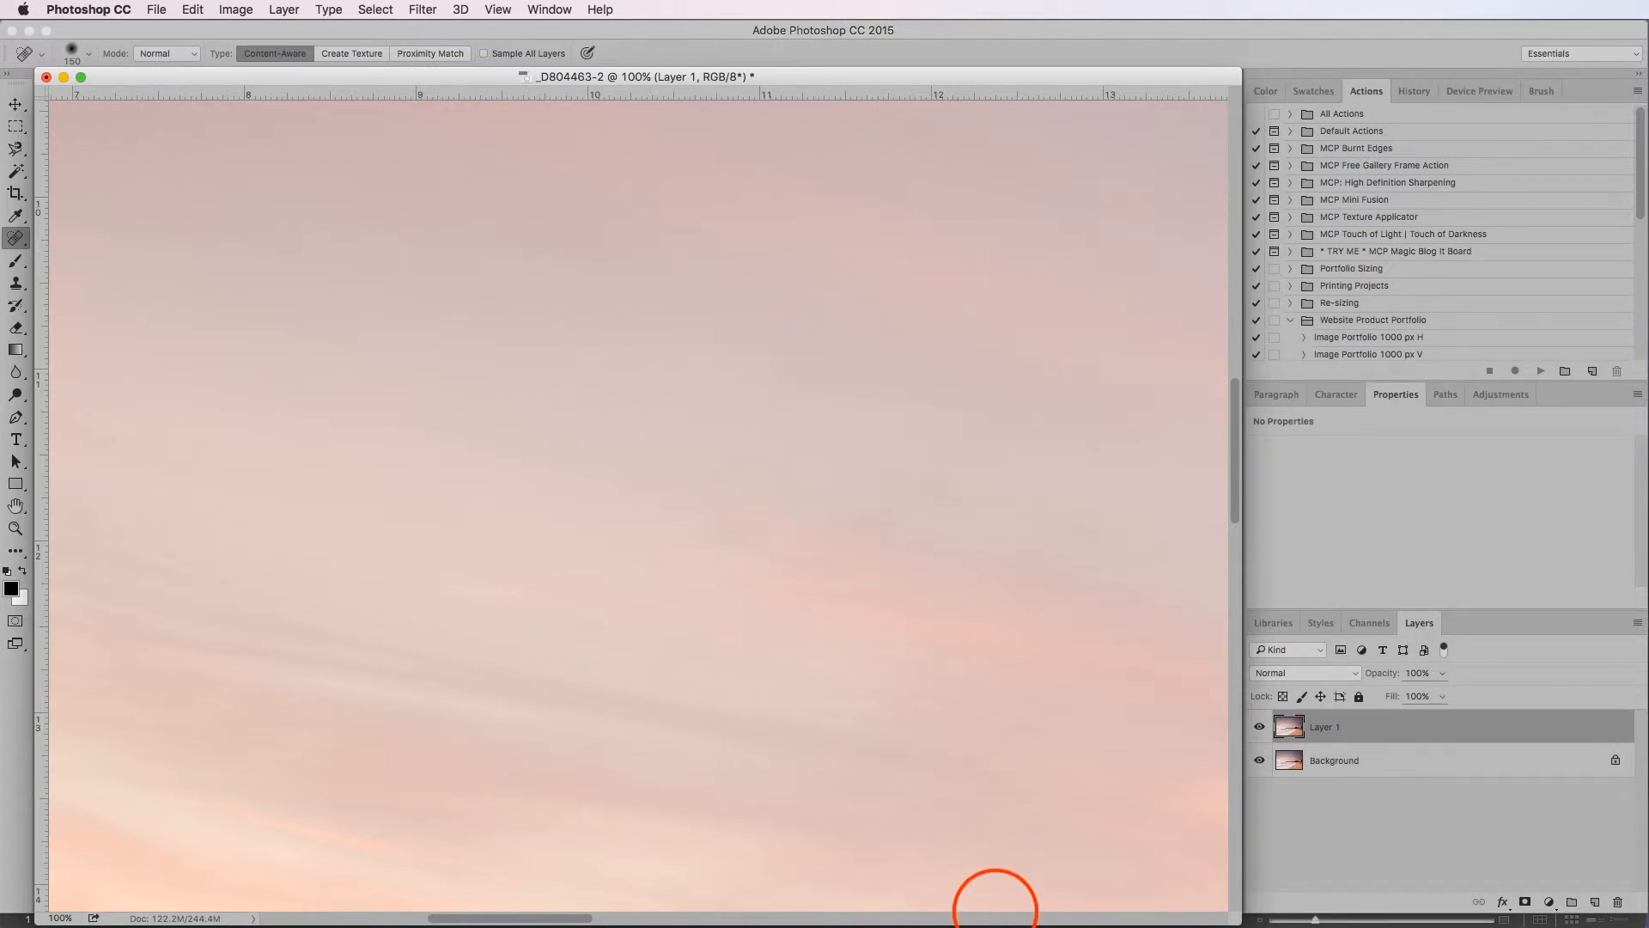
Heal the faint spot in the pink clouds of the third strip, near horizontal ruler mark 26
{"action": "left_click", "coordinate": [1001, 918]}
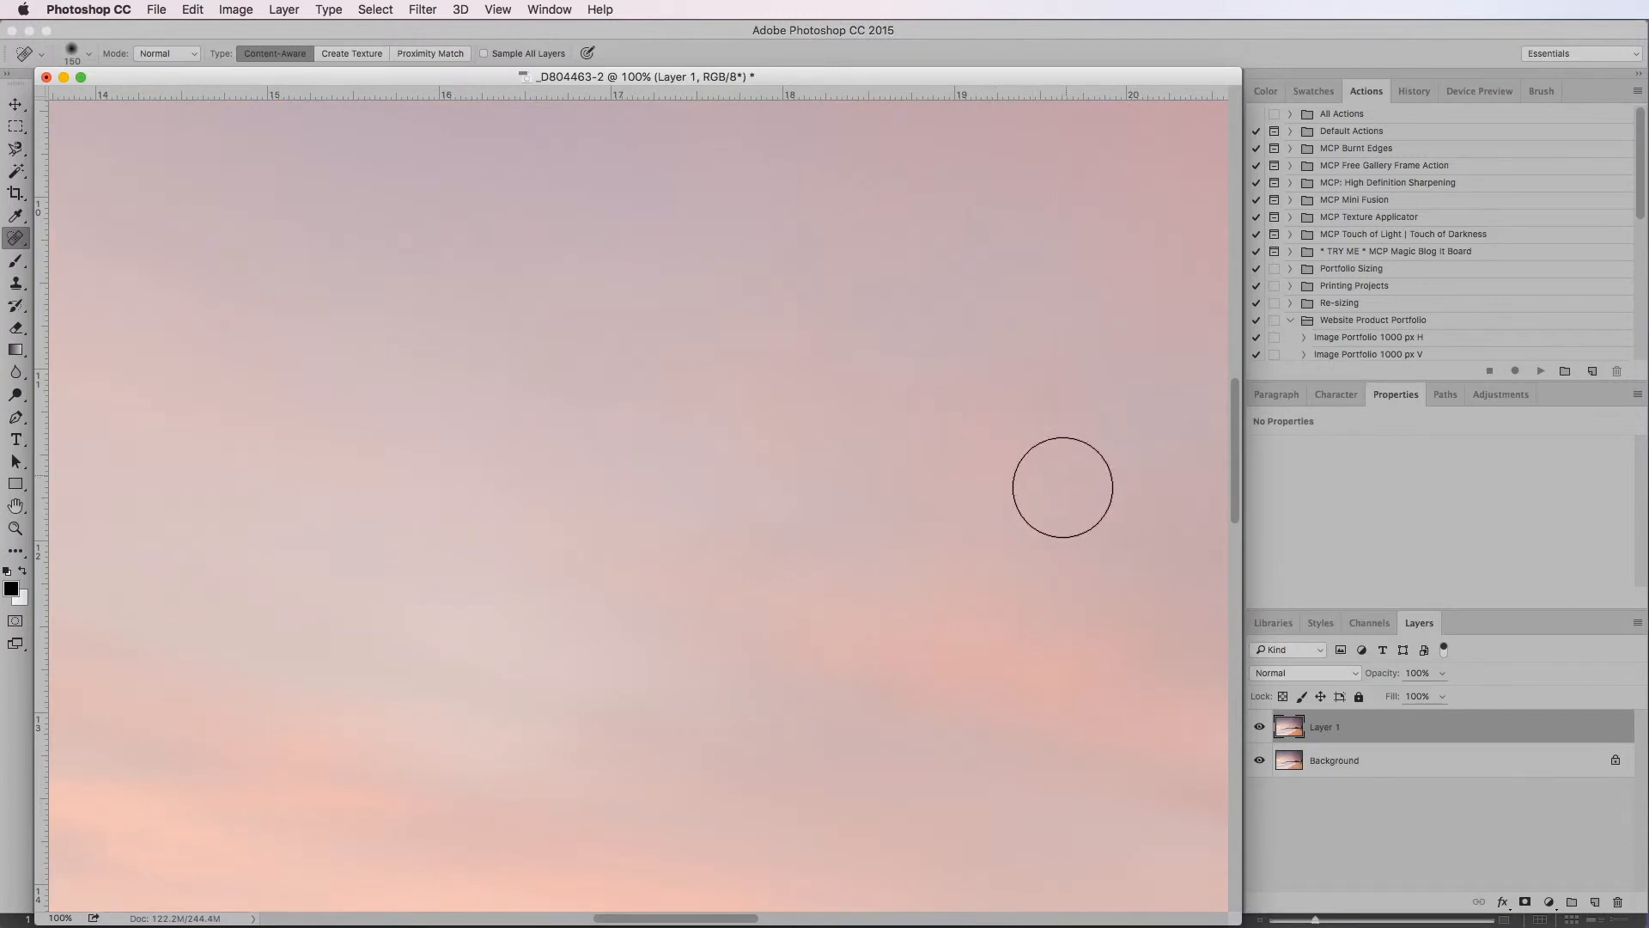
{"action": "left_click", "coordinate": [935, 918]}
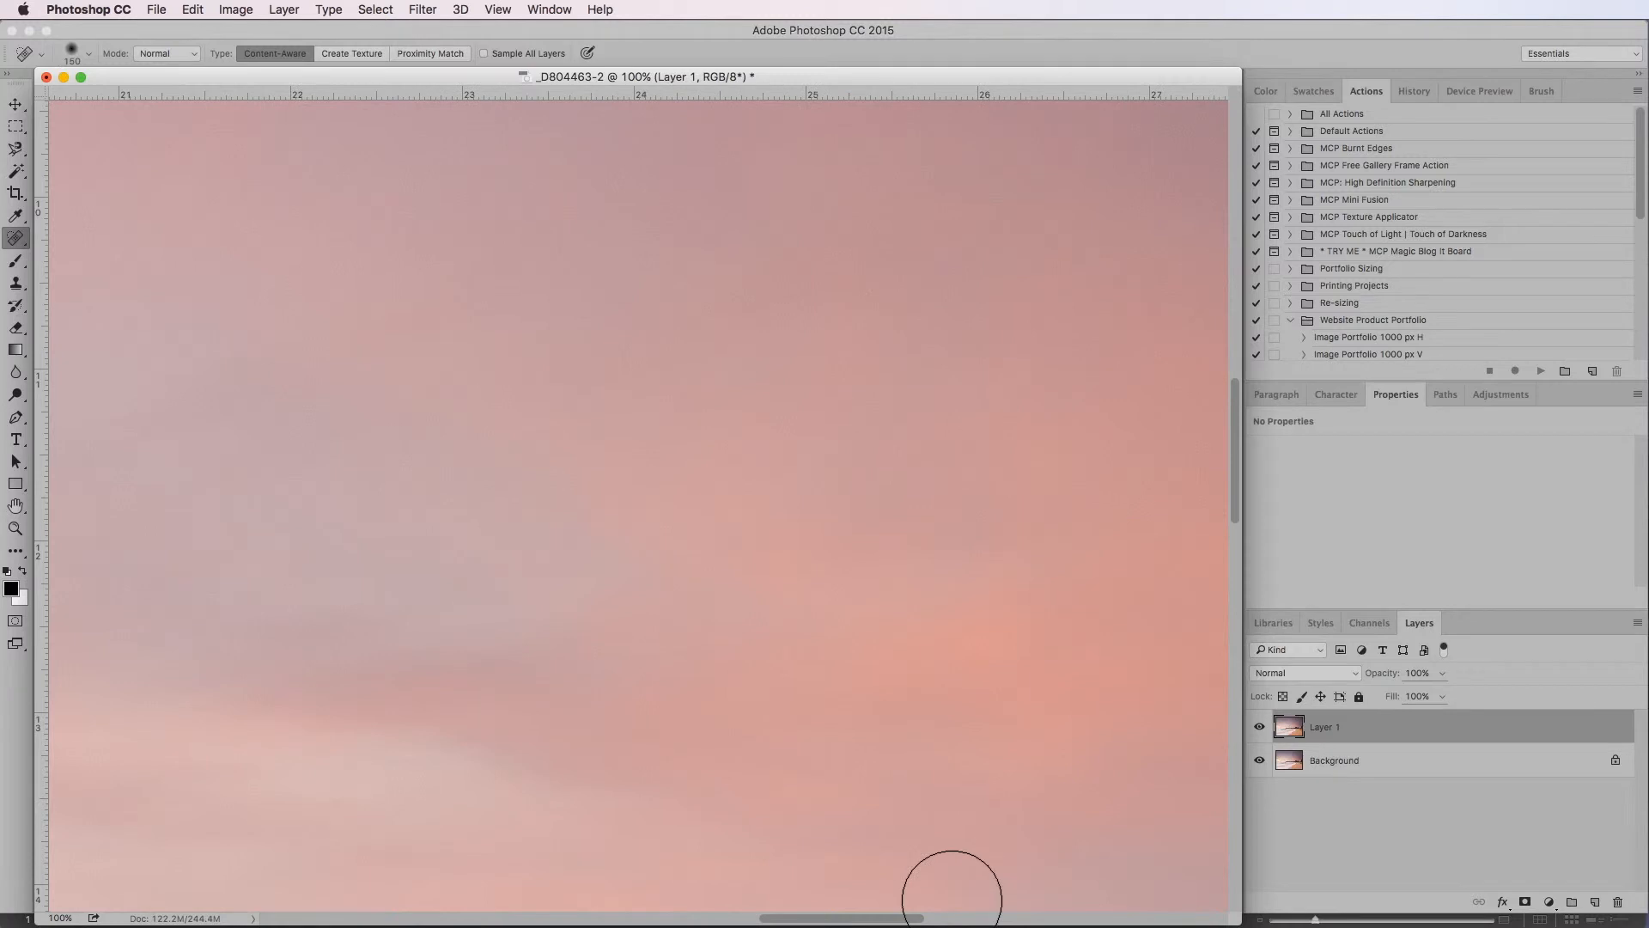
{"action": "left_click", "coordinate": [1042, 169]}
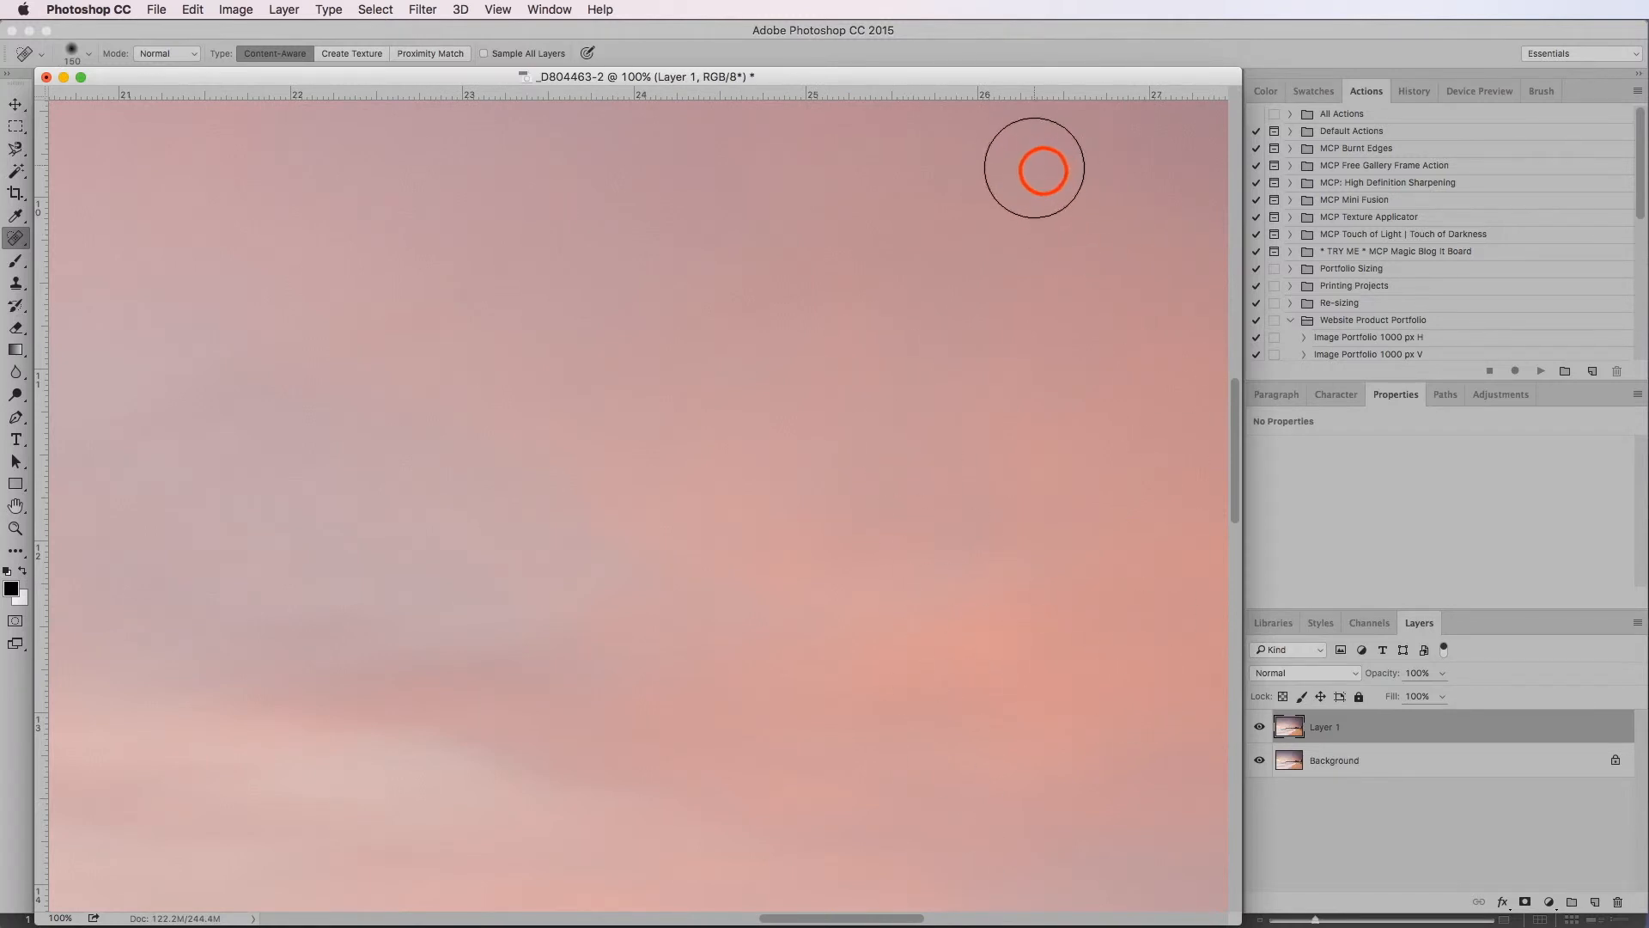
{"action": "left_click_drag", "start_coordinate": [1042, 170], "coordinate": [1051, 211]}
Heal the faint spots in the sky above the pine trees, up to the photo's right edge
{"action": "left_click", "coordinate": [1091, 920]}
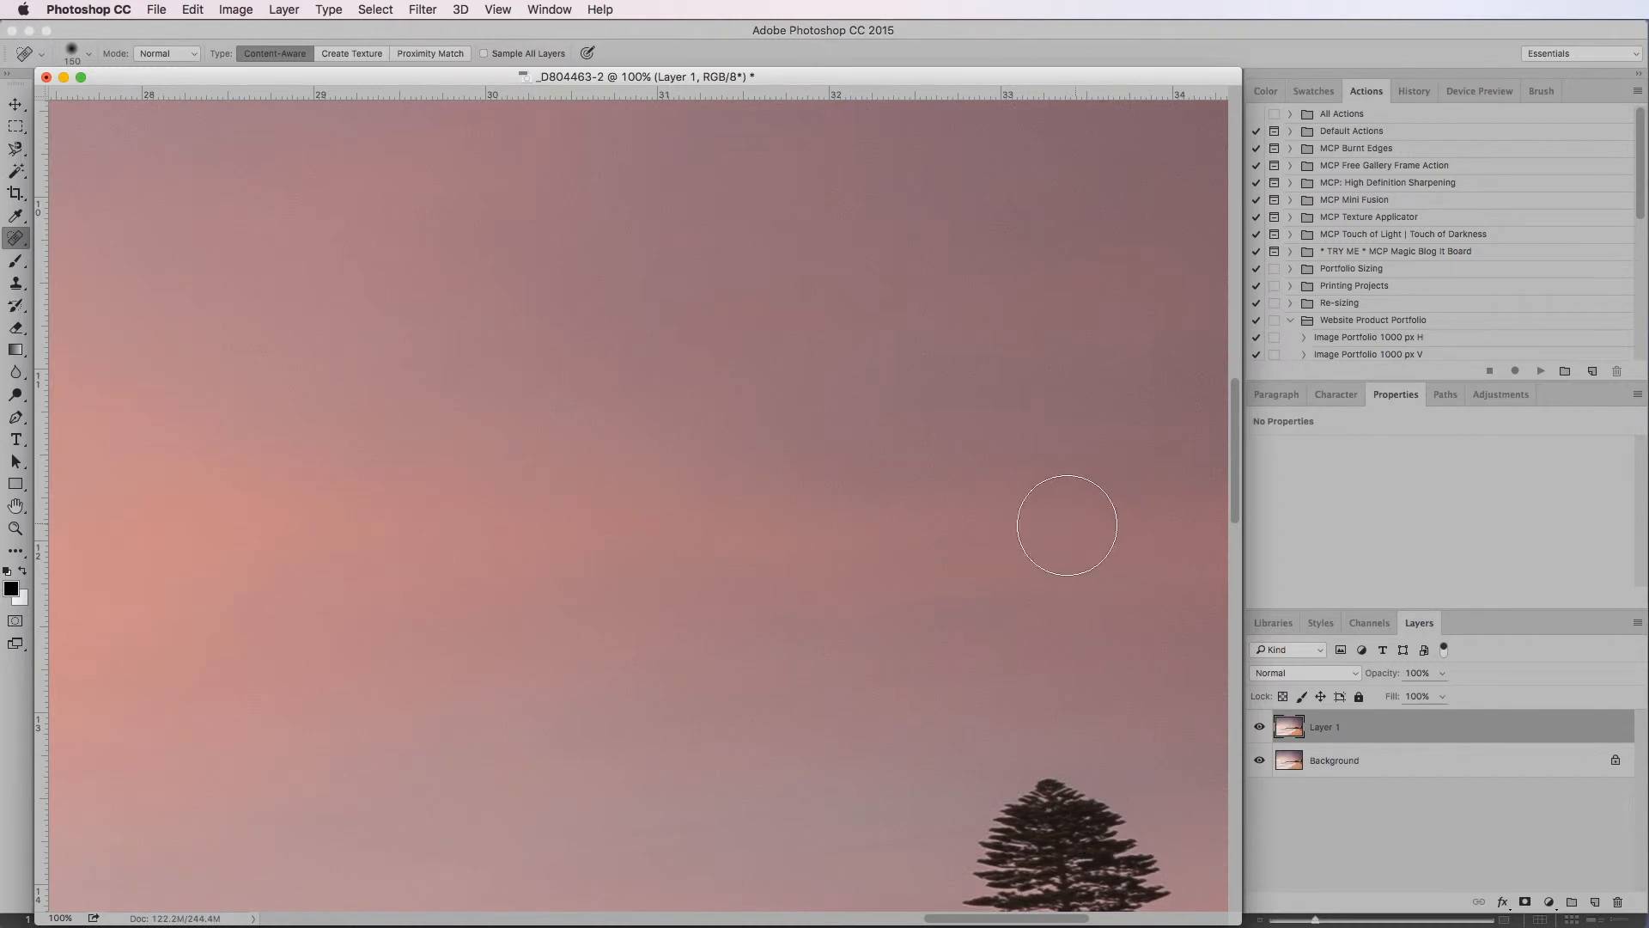
{"action": "left_click", "coordinate": [1013, 208]}
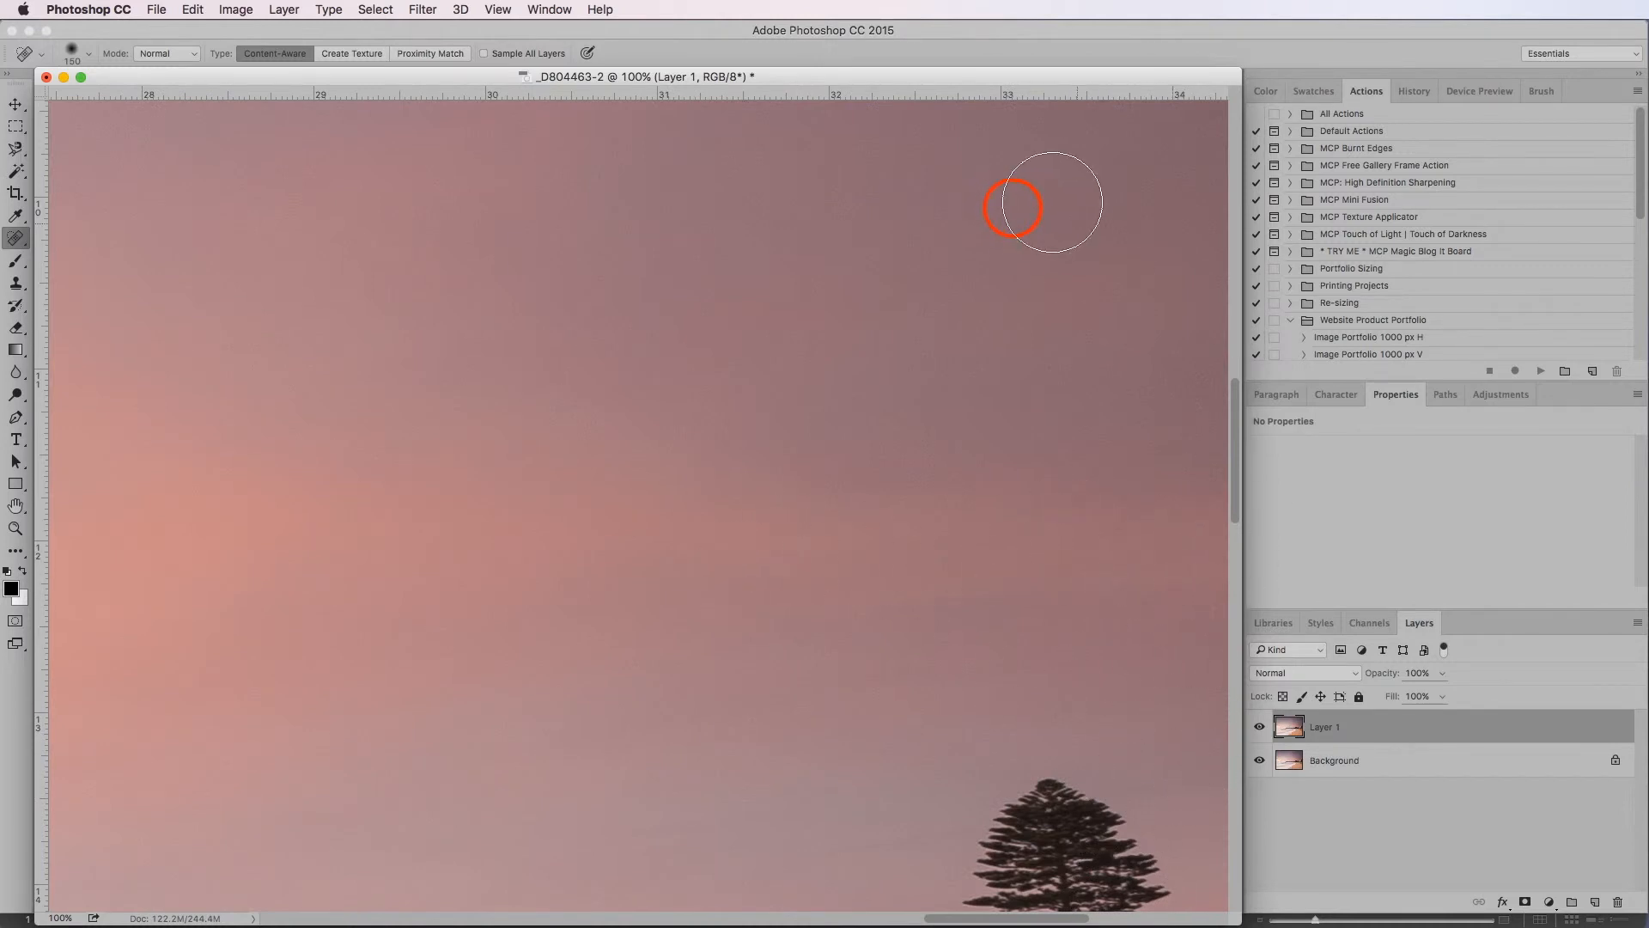
{"action": "left_click_drag", "start_coordinate": [1016, 208], "coordinate": [1015, 238]}
{"action": "left_click", "coordinate": [1141, 918]}
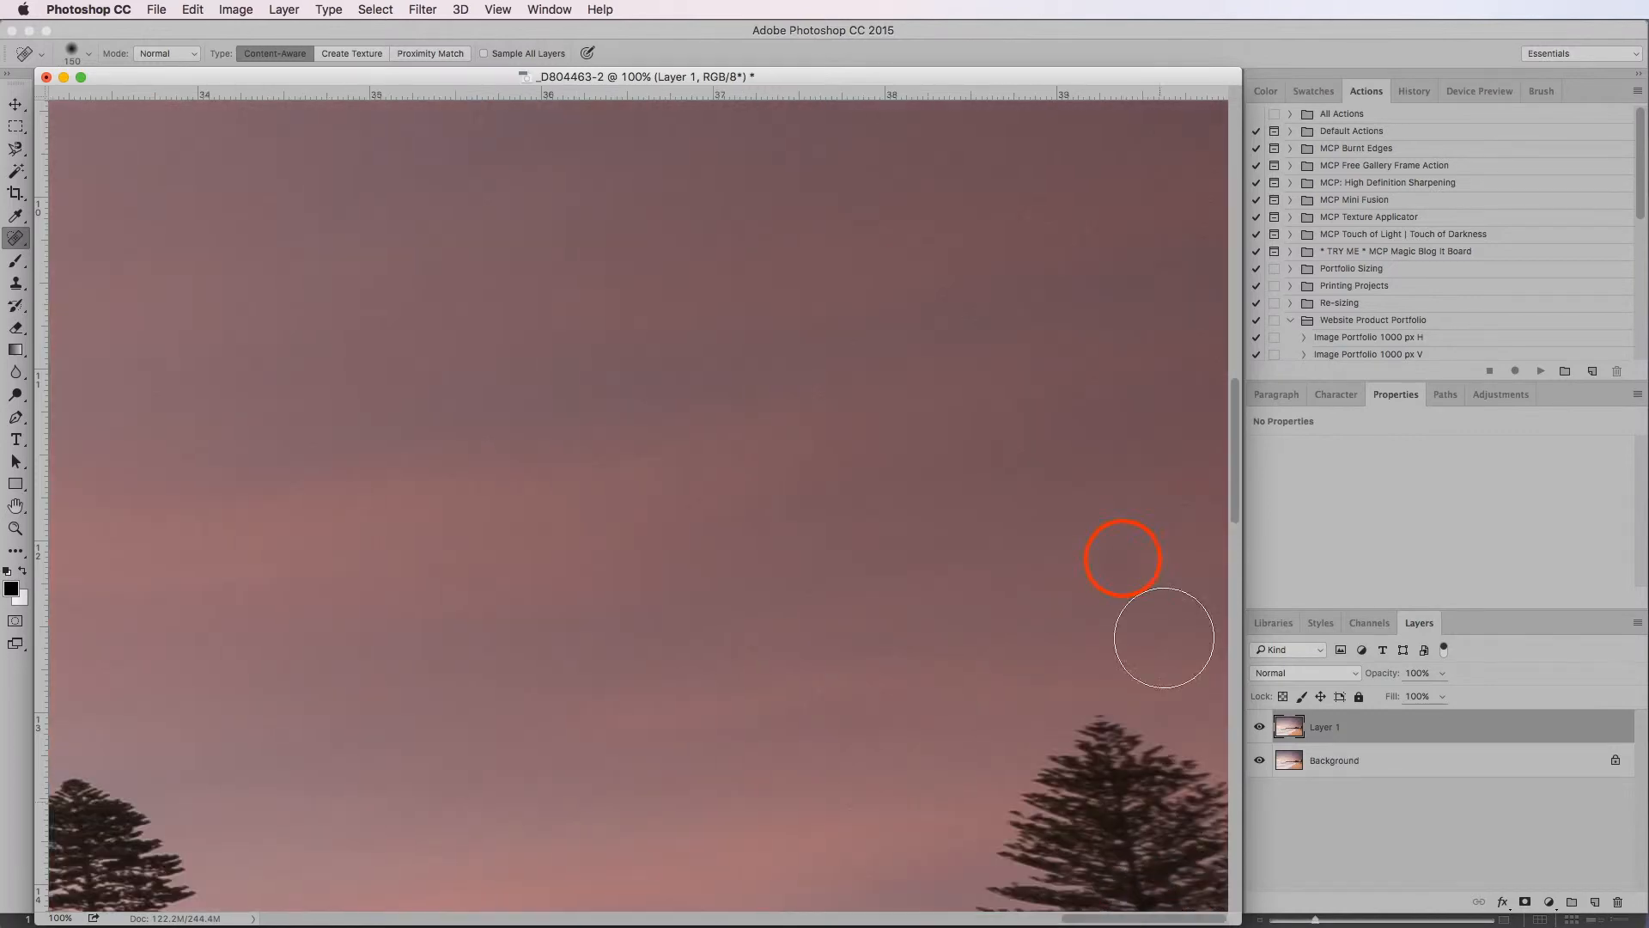
{"action": "left_click", "coordinate": [1118, 558]}
Examine the fourth strip of the photo for dust spots, from the pine trees at its right edge across the headland to its left edge
{"action": "left_click", "coordinate": [1233, 646]}
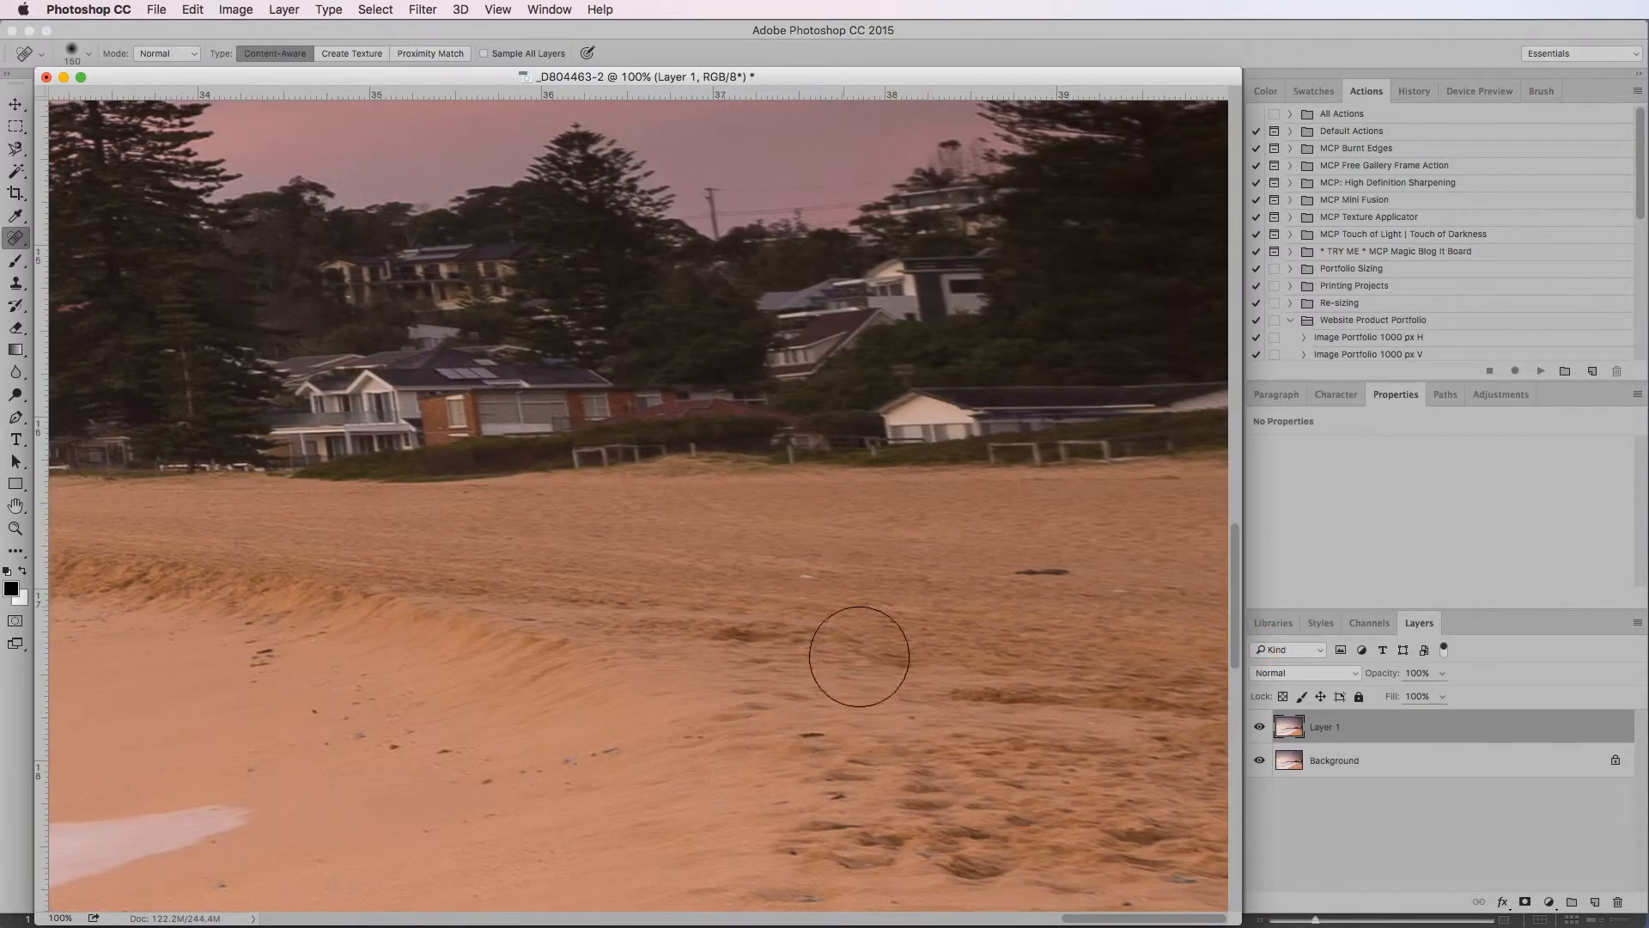
{"action": "left_click", "coordinate": [717, 917]}
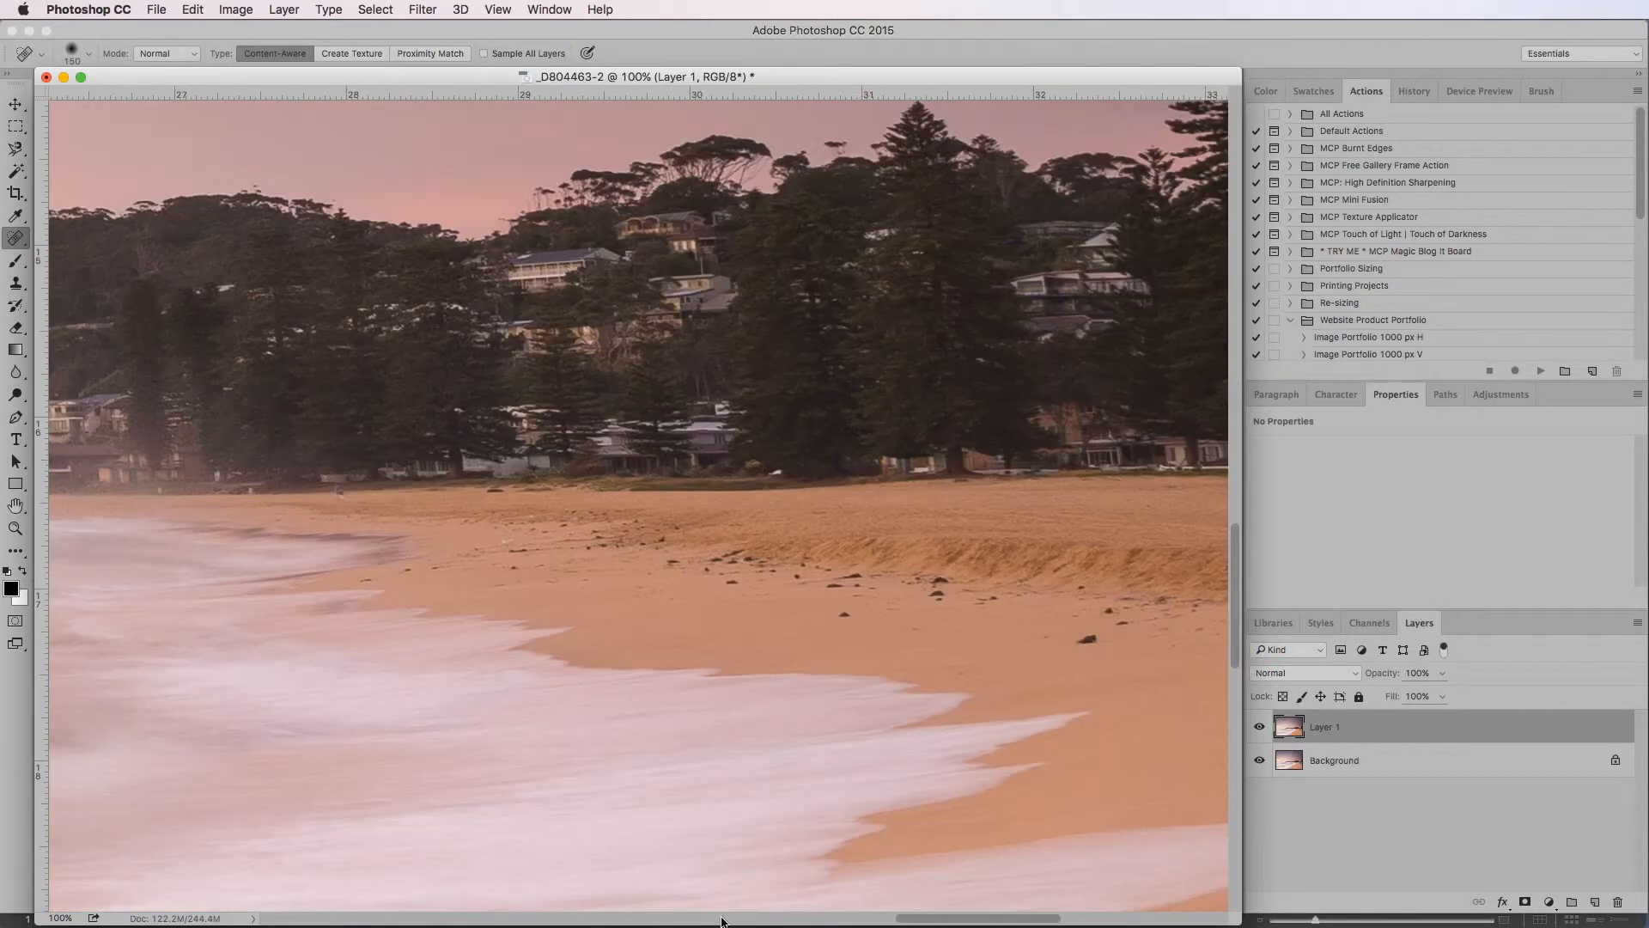
{"action": "left_click", "coordinate": [594, 917]}
{"action": "left_click", "coordinate": [593, 916]}
{"action": "left_click", "coordinate": [598, 916]}
{"action": "left_click", "coordinate": [594, 917]}
{"action": "left_click", "coordinate": [595, 916]}
{"action": "left_click", "coordinate": [593, 917]}
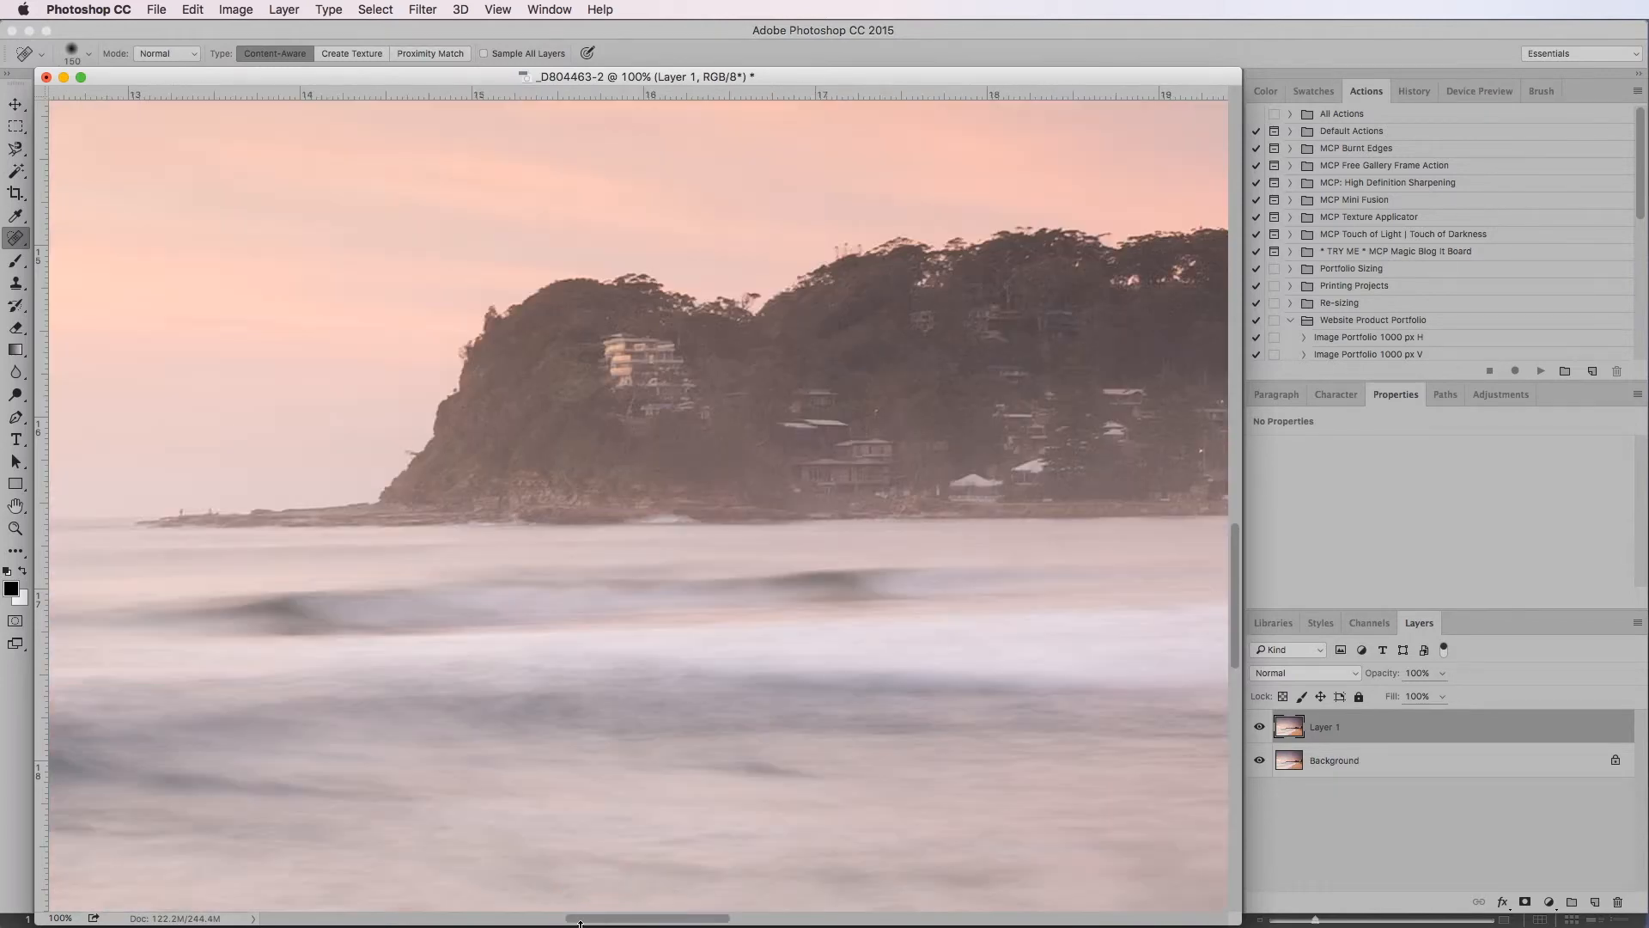
{"action": "left_click", "coordinate": [515, 917]}
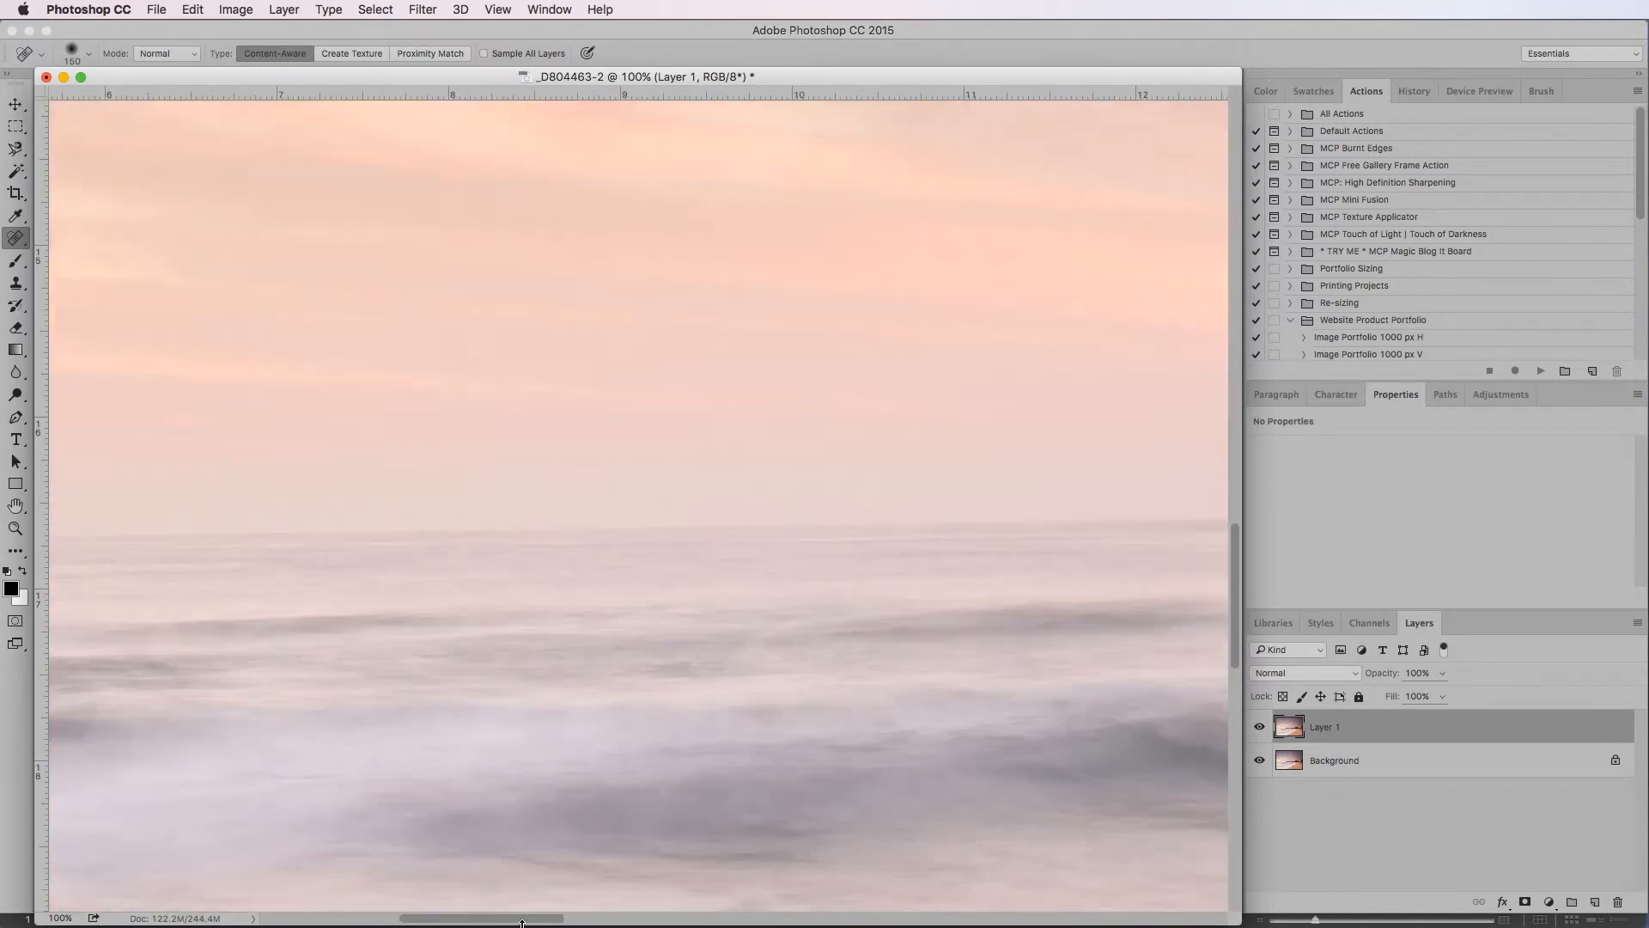
{"action": "left_click", "coordinate": [339, 918]}
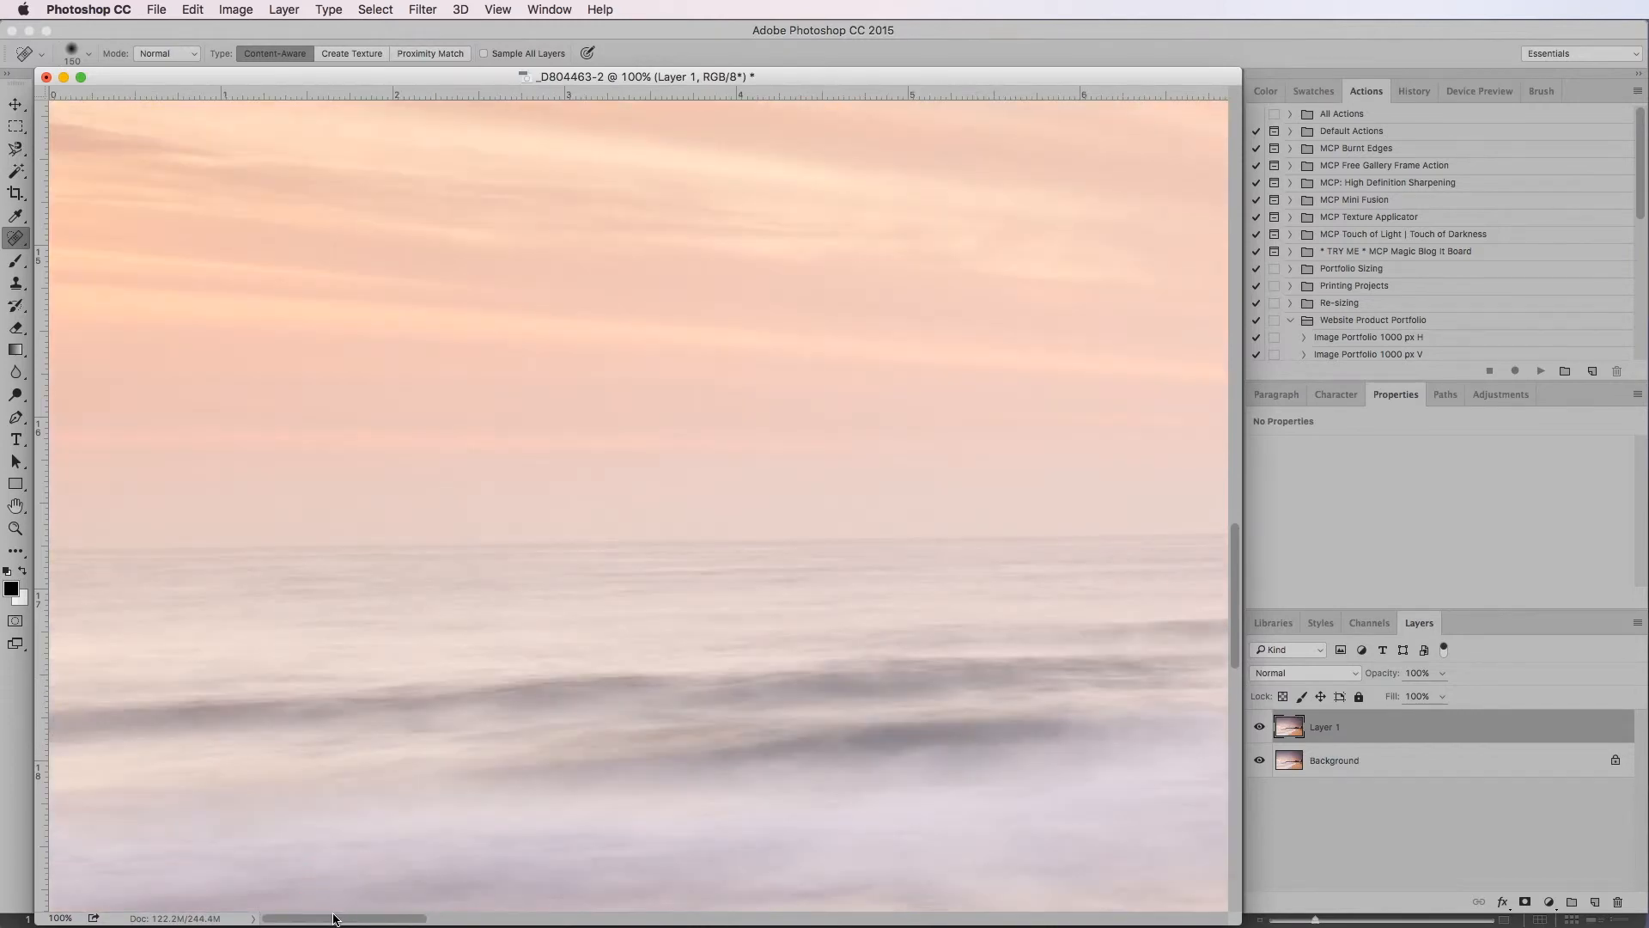
Heal the small grey-blue object on the sand near the water's edge in the fifth strip, using a smaller brush
{"action": "left_click", "coordinate": [1235, 749]}
{"action": "left_click", "coordinate": [1153, 917]}
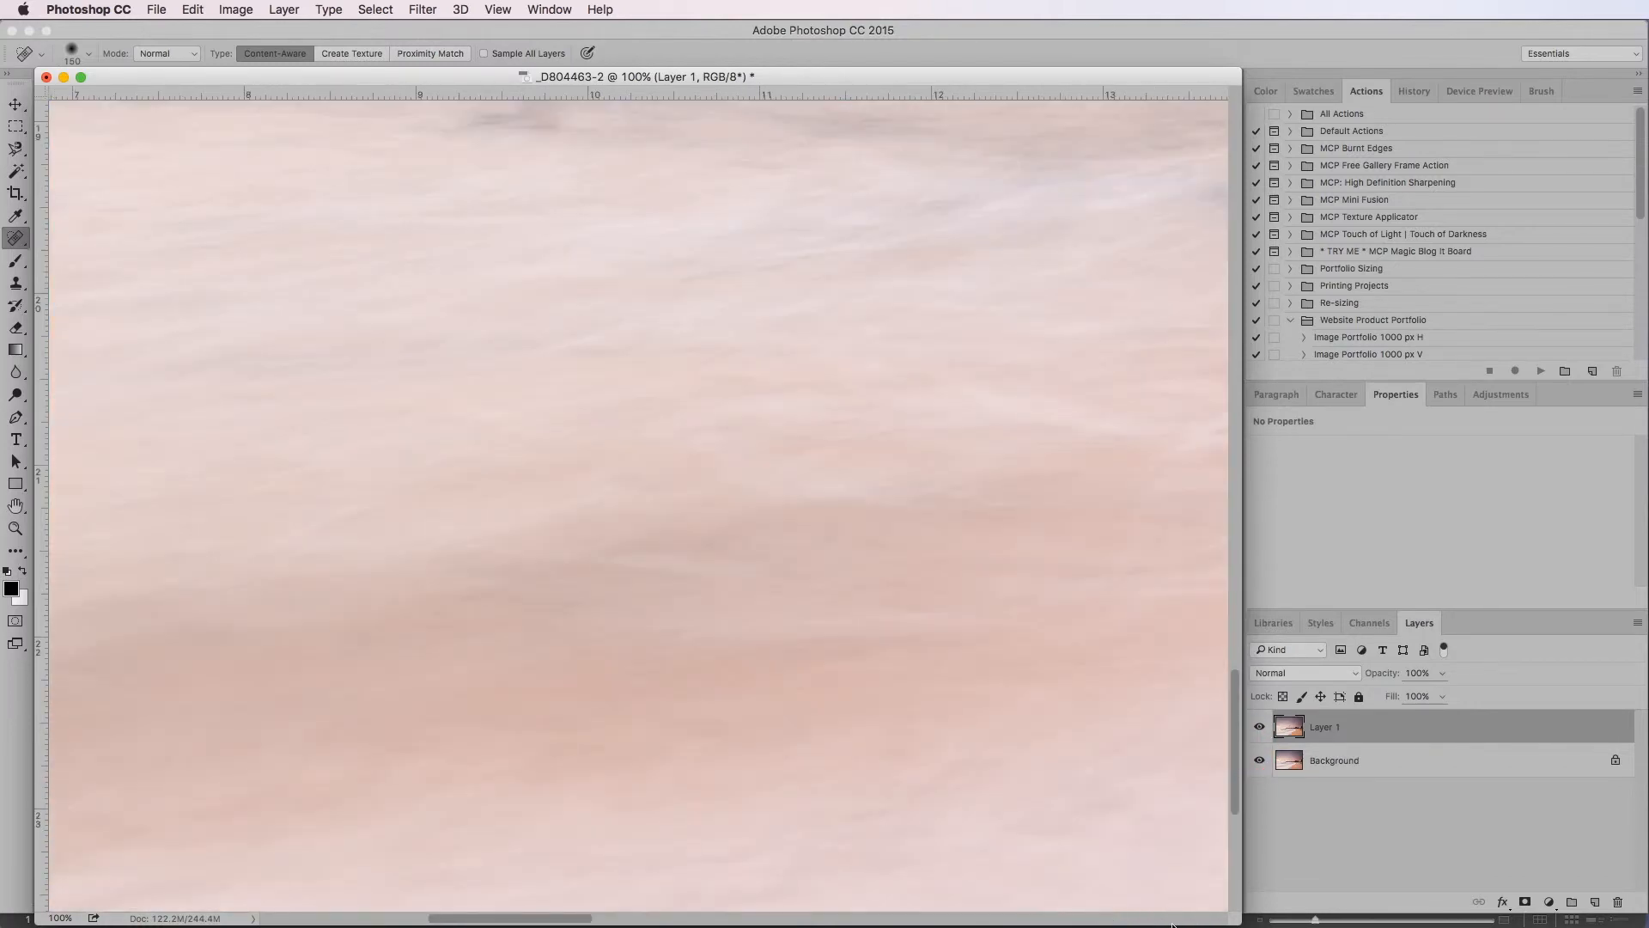
{"action": "left_click", "coordinate": [1175, 918]}
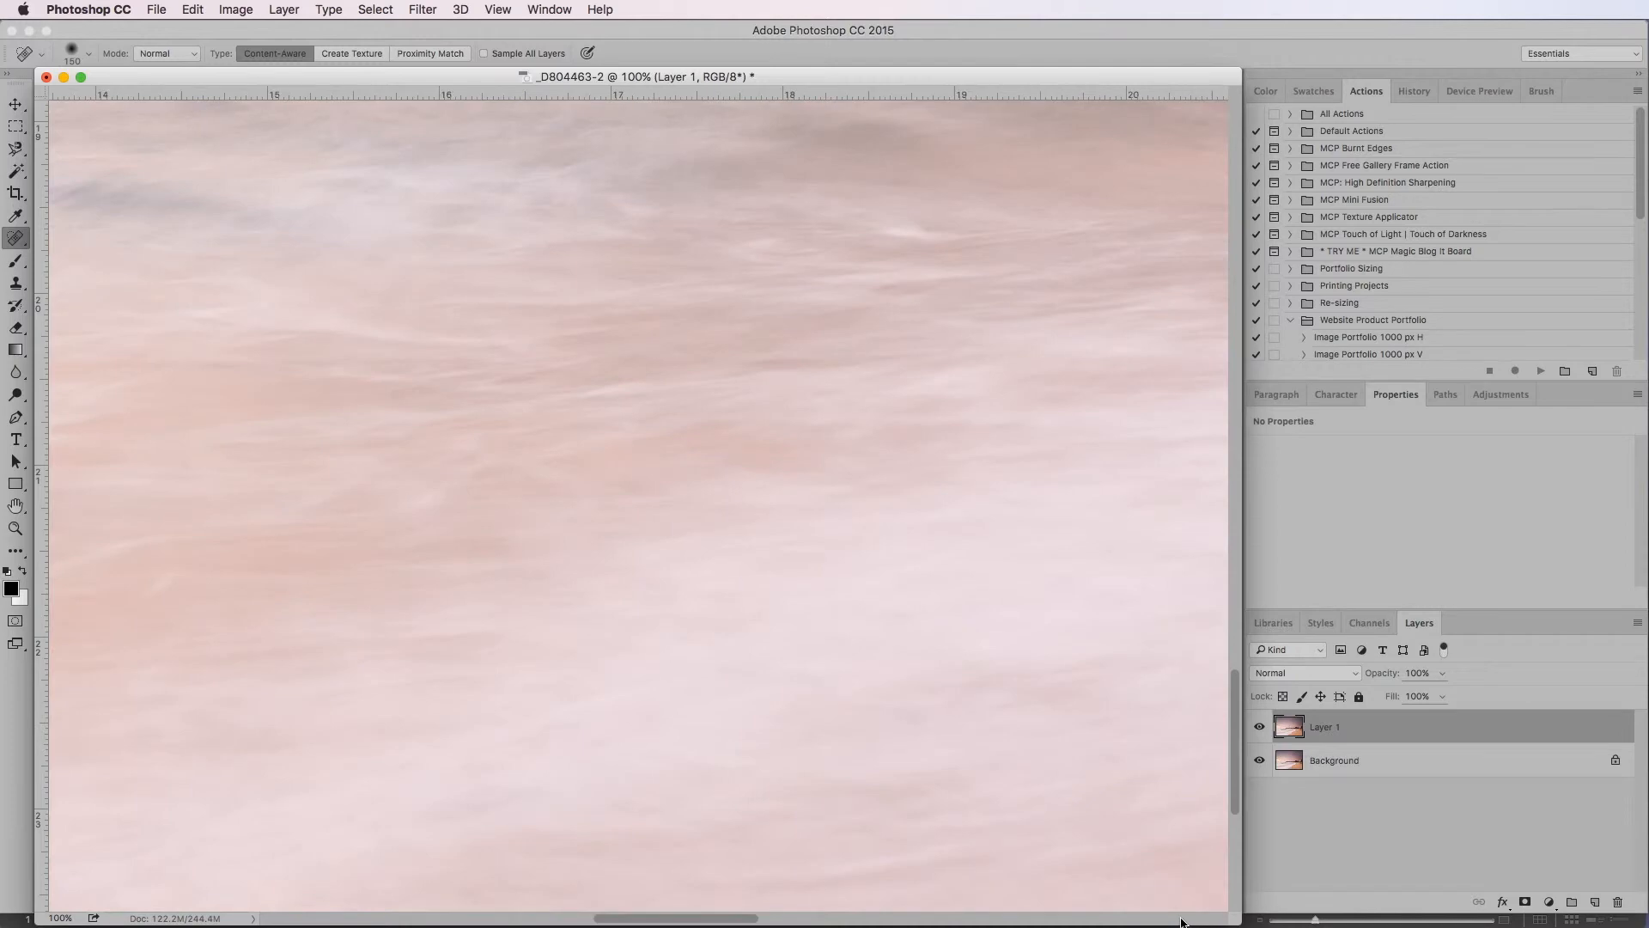
{"action": "left_click", "coordinate": [1183, 919]}
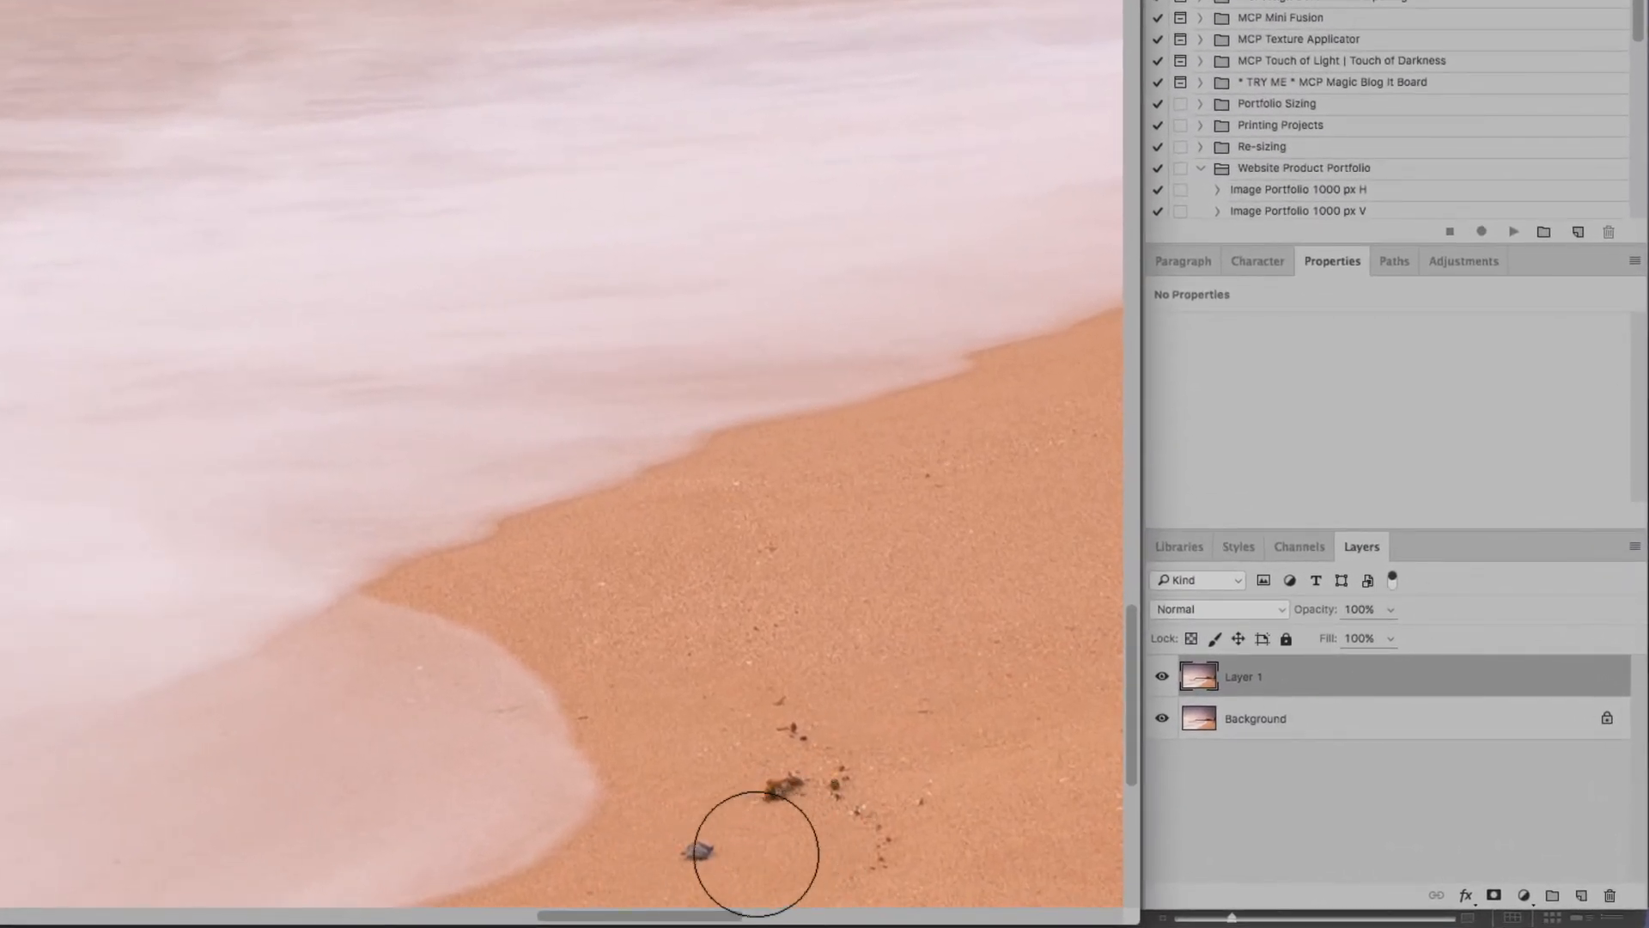
{"action": "mouse_move", "coordinate": [704, 848]}
{"action": "left_mouse_down"}
{"action": "mouse_move", "coordinate": [683, 847]}
{"action": "mouse_move", "coordinate": [714, 848]}
{"action": "mouse_move", "coordinate": [714, 865]}
{"action": "left_mouse_up"}
{"action": "left_click", "coordinate": [714, 847]}
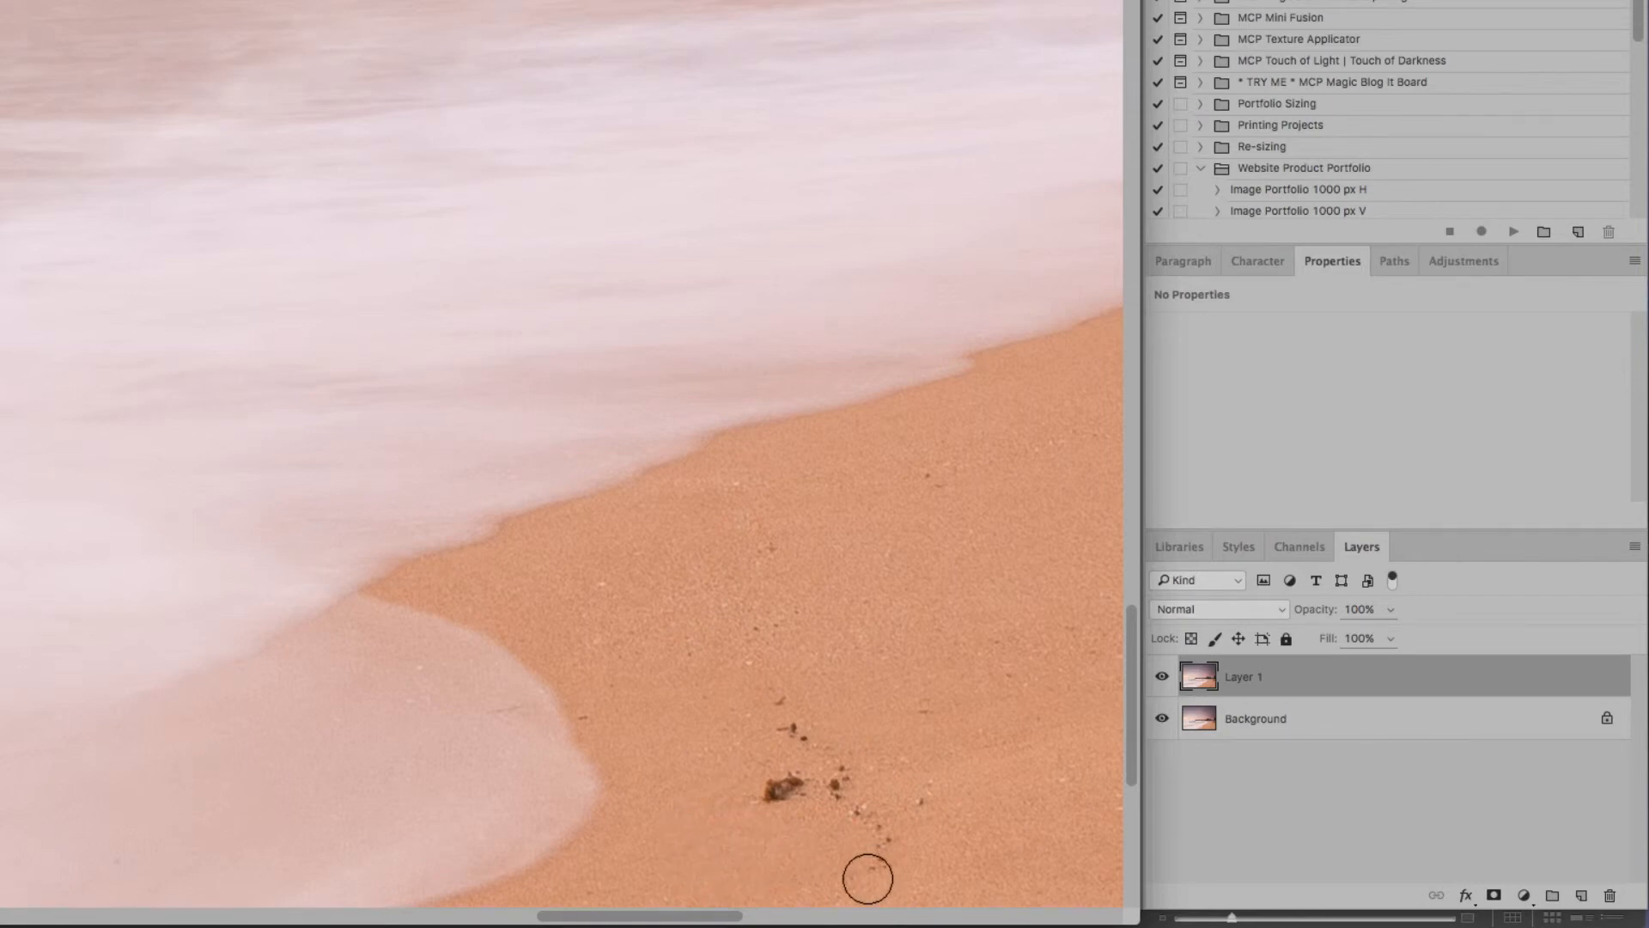
Examine the remaining sand of the fifth strip and the whole bottom strip, from right to left, for dust spots
{"action": "left_click", "coordinate": [932, 917]}
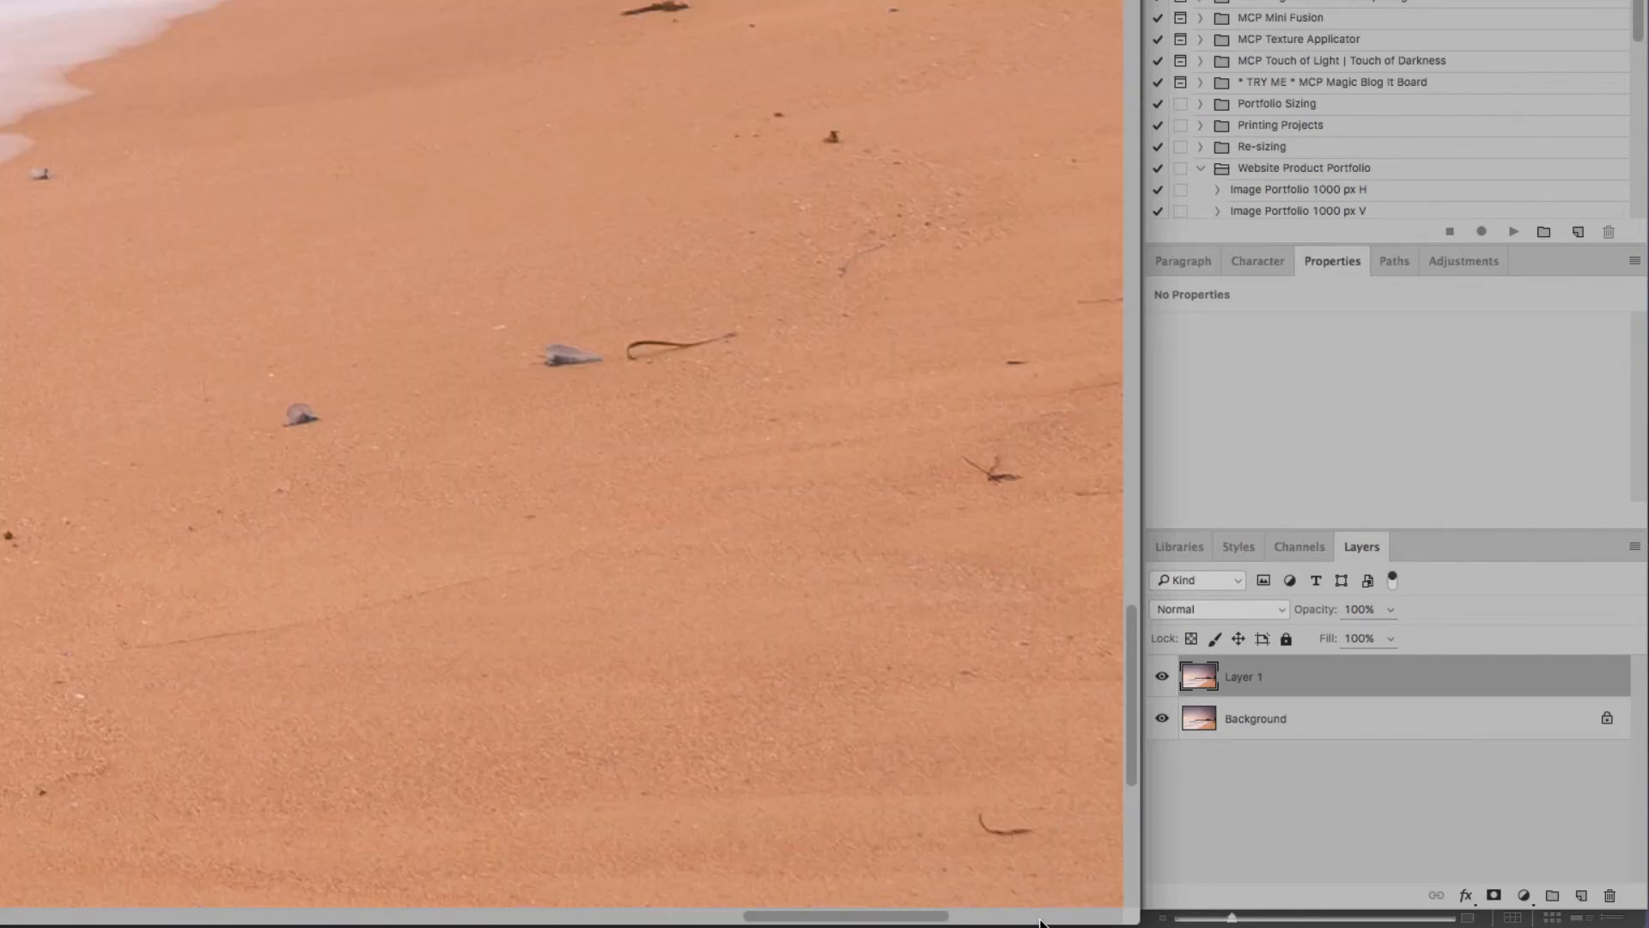
{"action": "left_click", "coordinate": [1060, 917]}
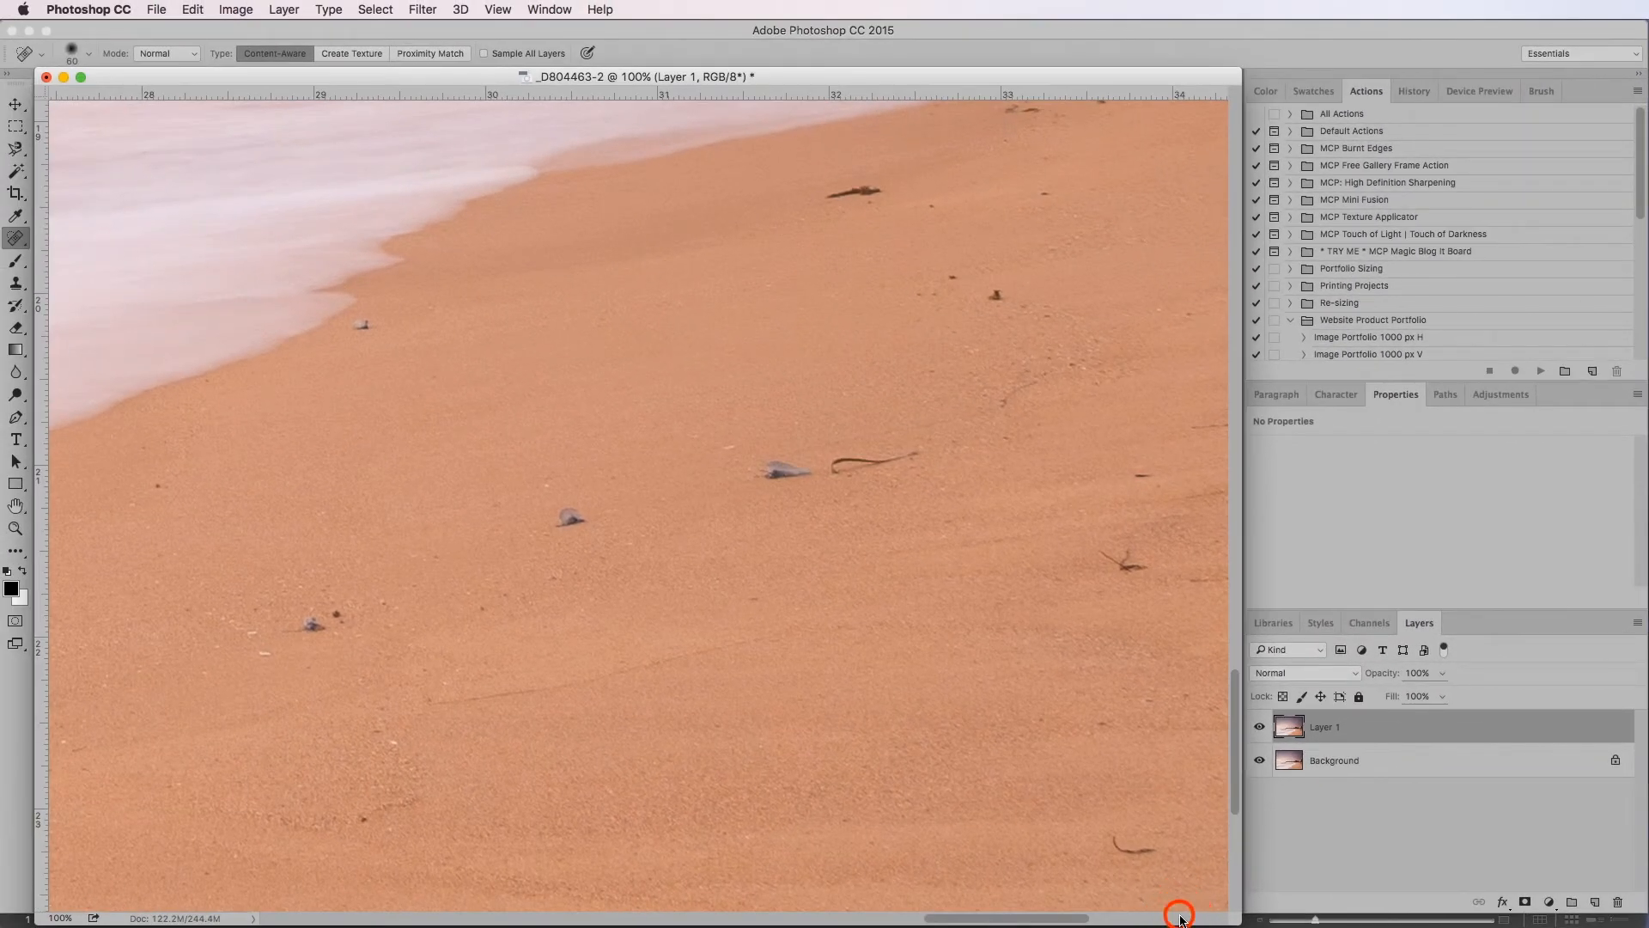
{"action": "left_click", "coordinate": [1180, 918]}
{"action": "left_click", "coordinate": [1229, 863]}
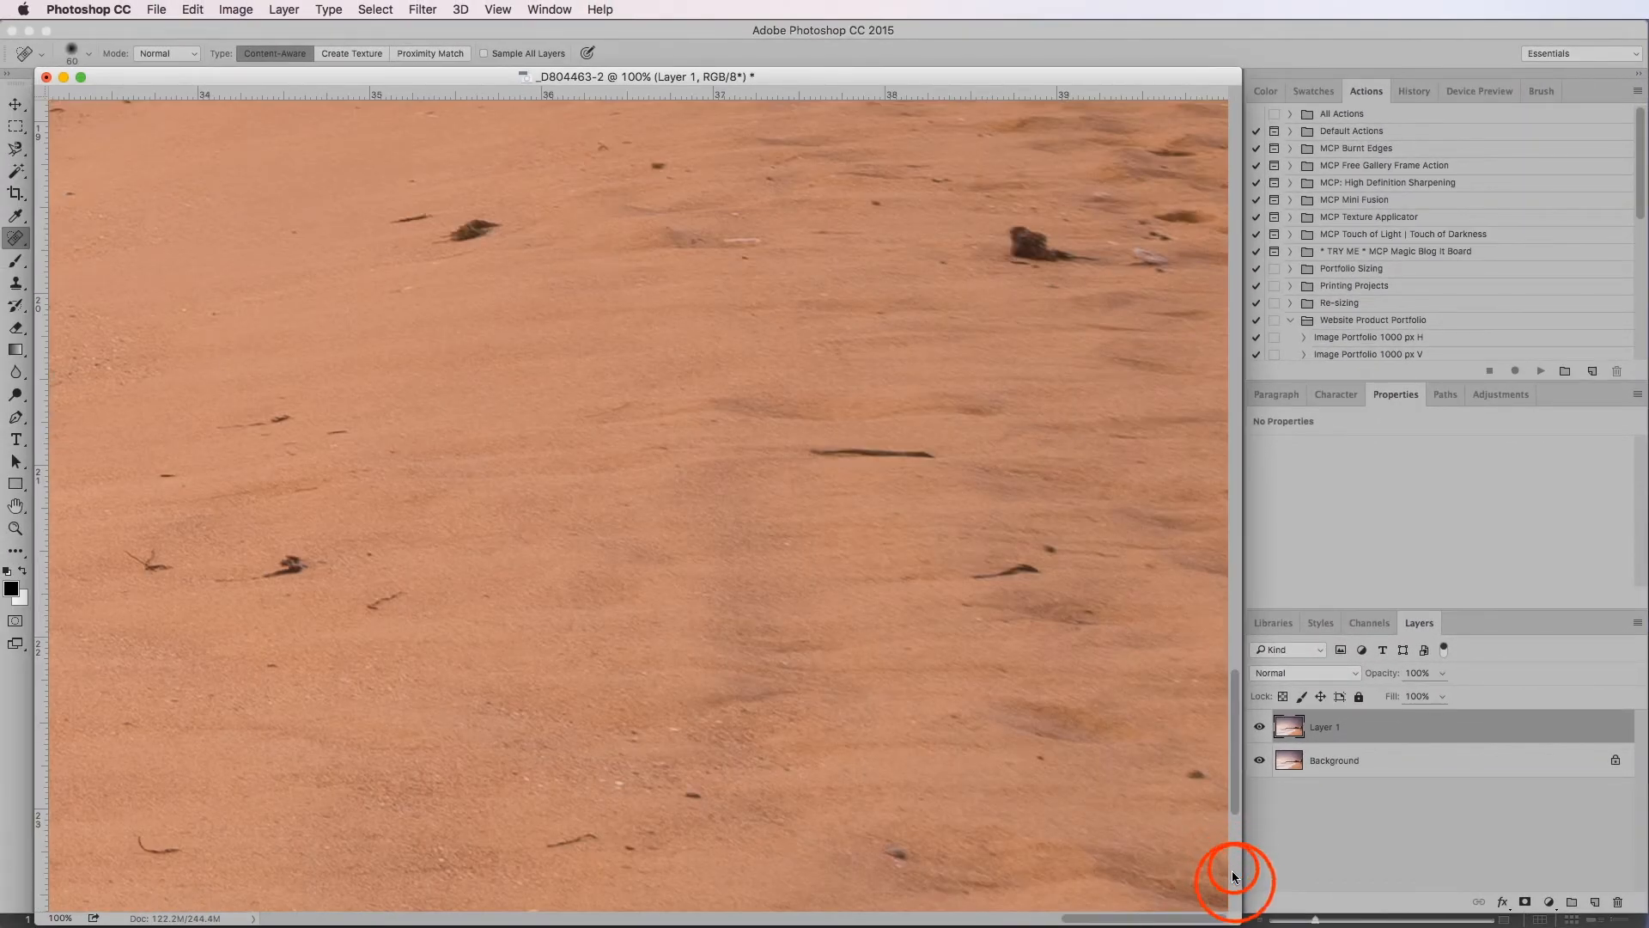
{"action": "left_click", "coordinate": [1234, 874]}
{"action": "left_click", "coordinate": [495, 918]}
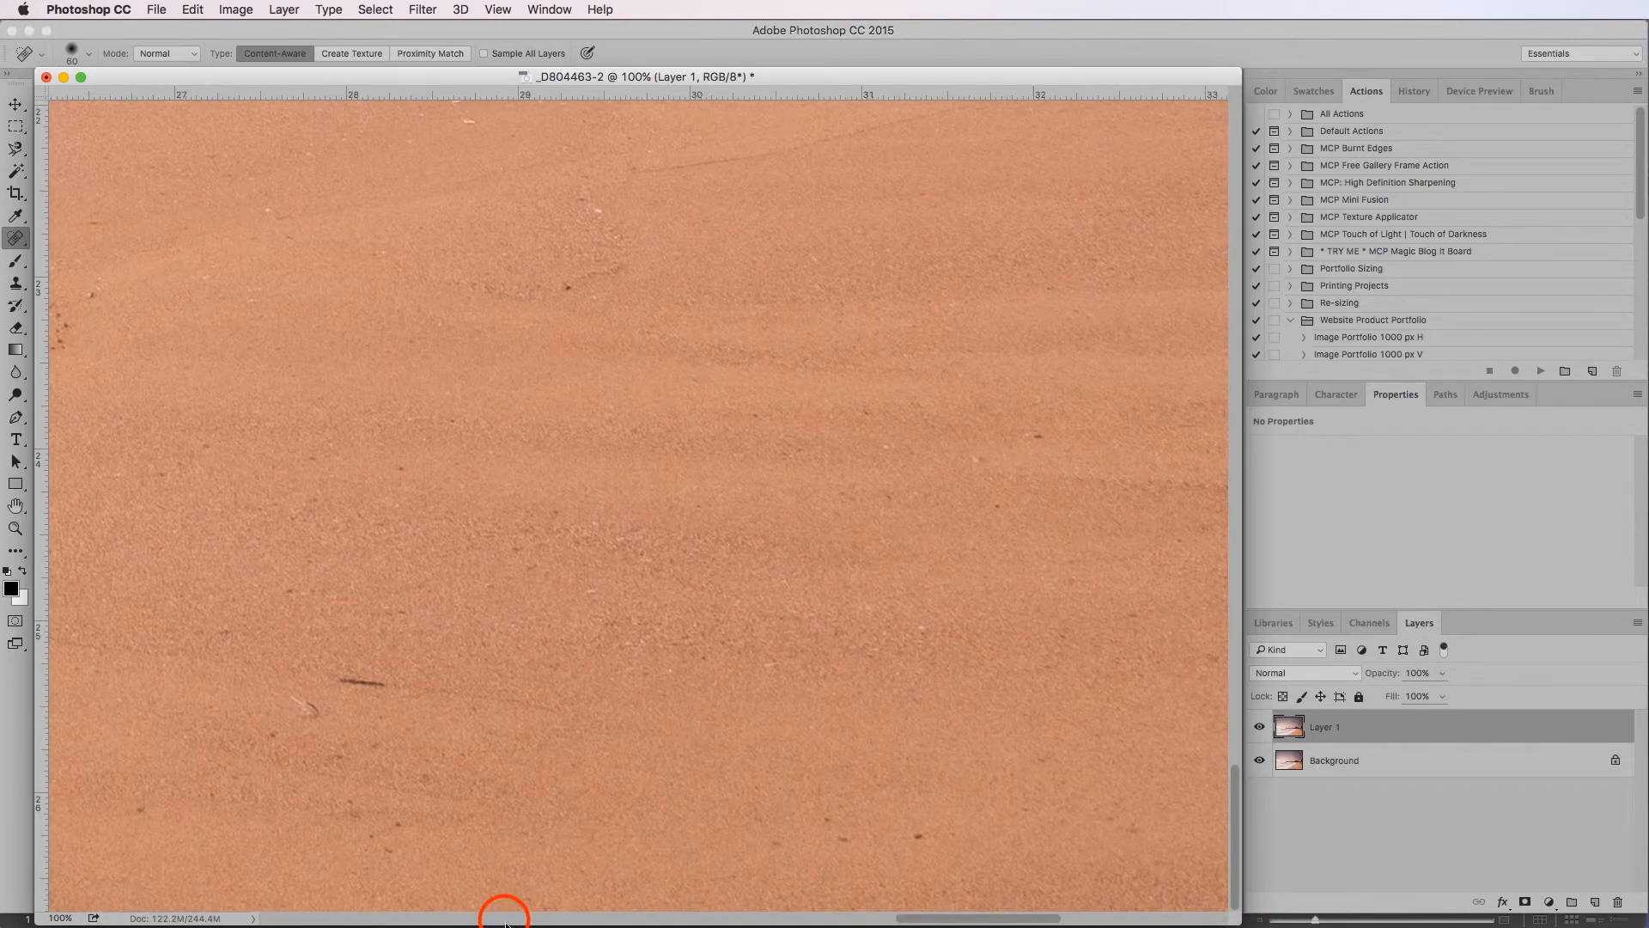
{"action": "left_click", "coordinate": [508, 917]}
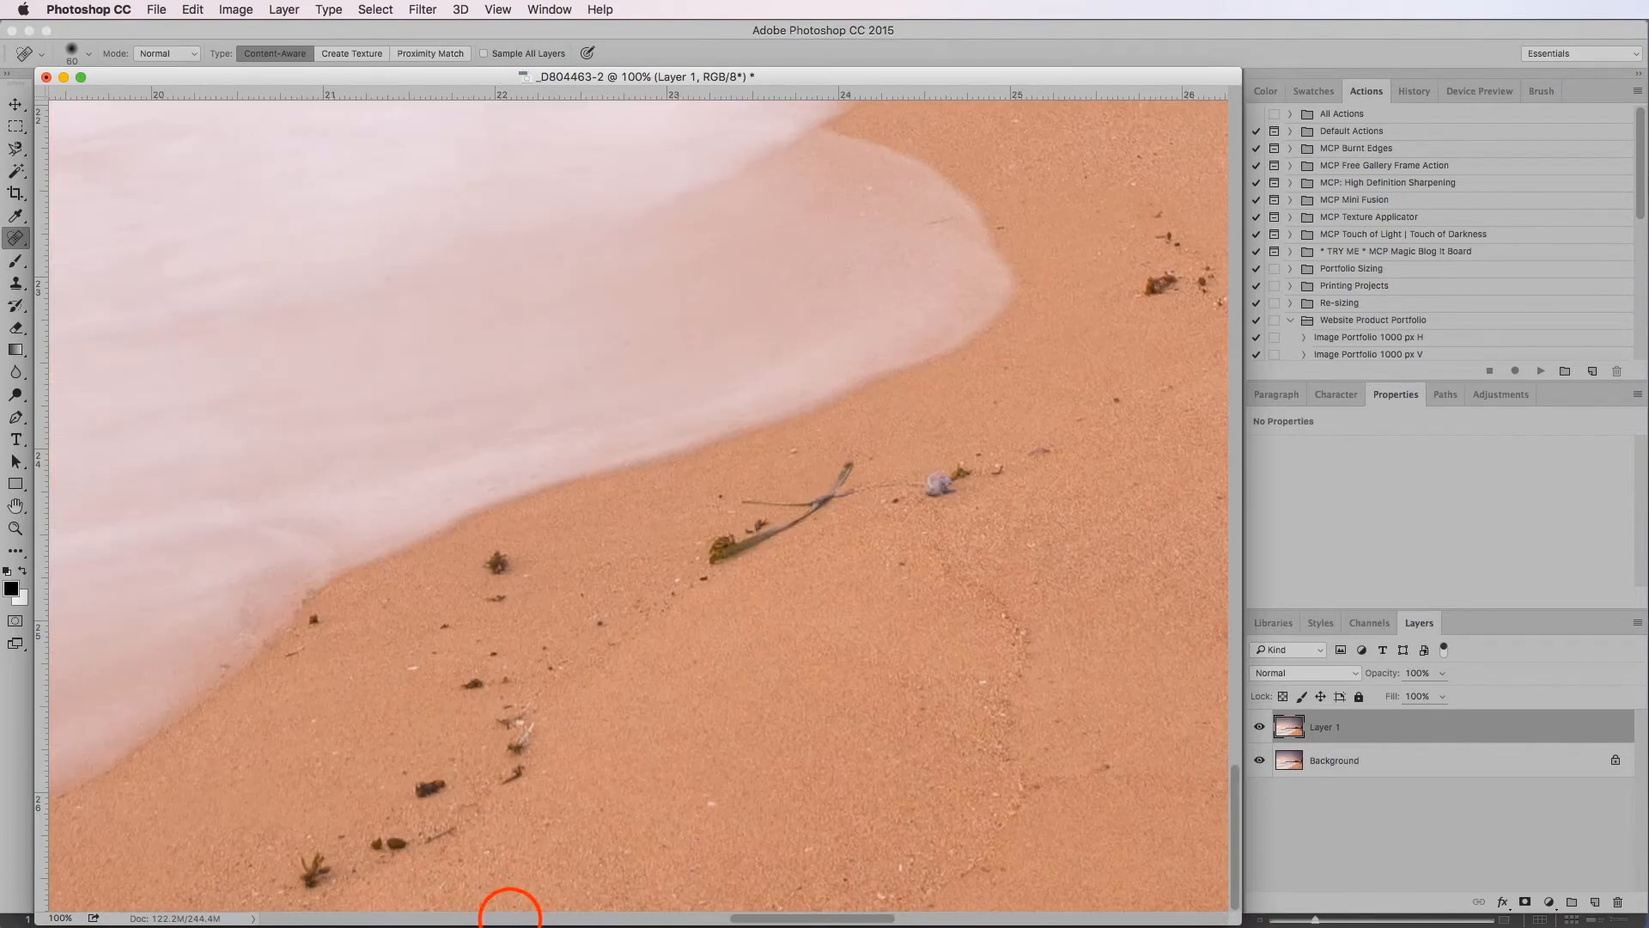
{"action": "left_click", "coordinate": [510, 918]}
{"action": "left_click", "coordinate": [394, 917]}
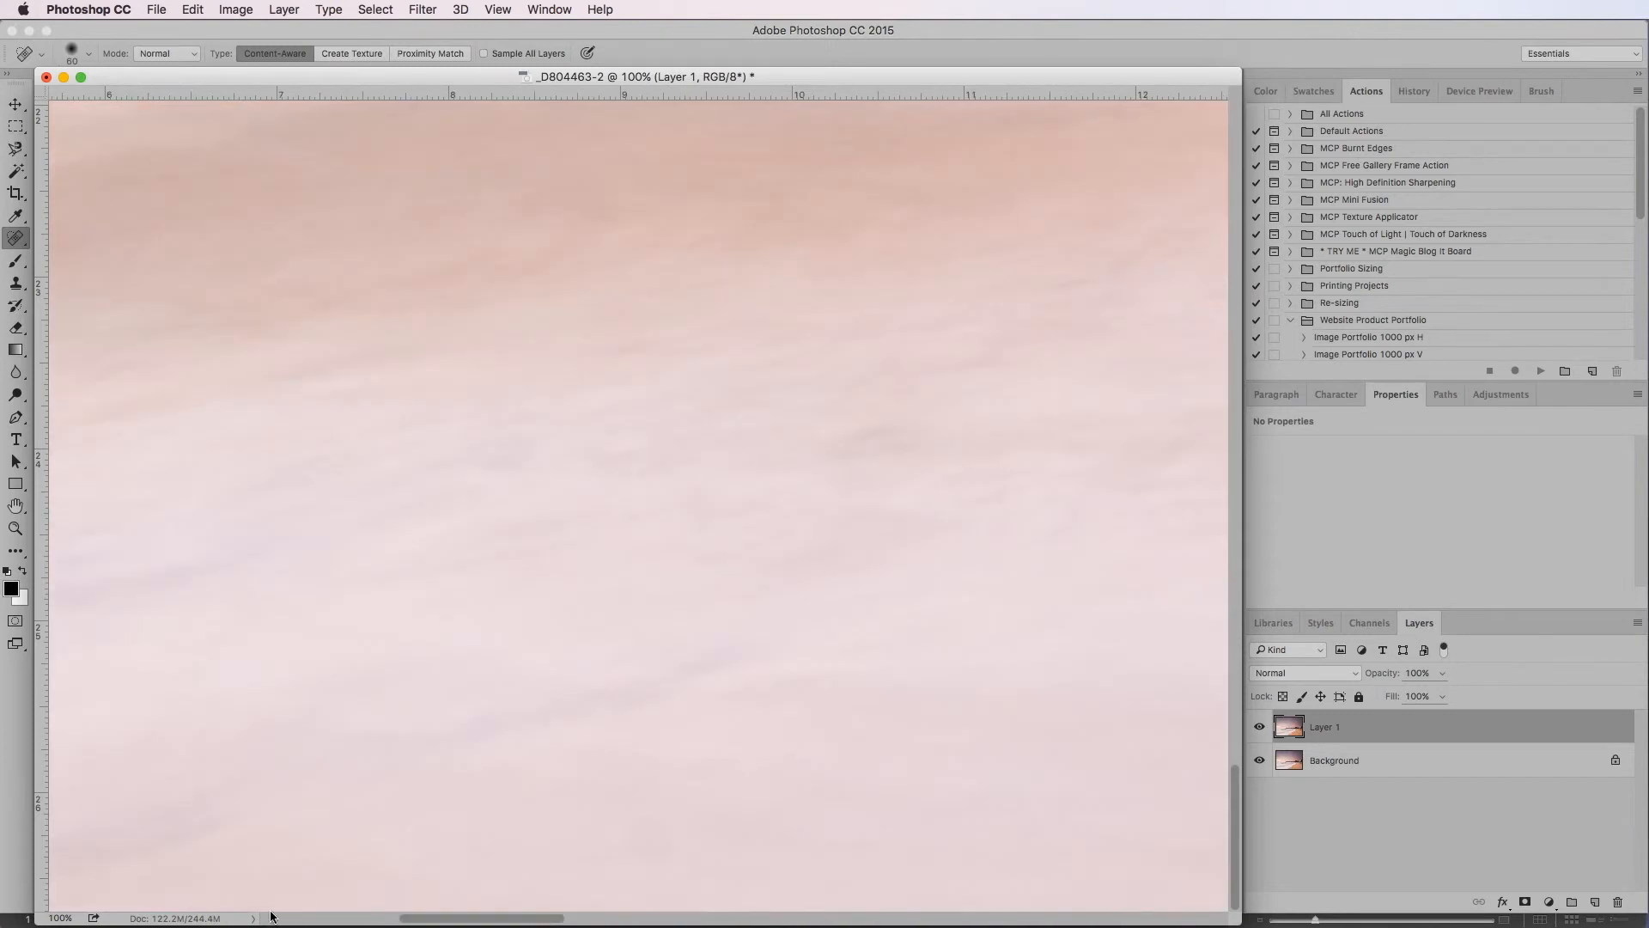
{"action": "left_click", "coordinate": [274, 917]}
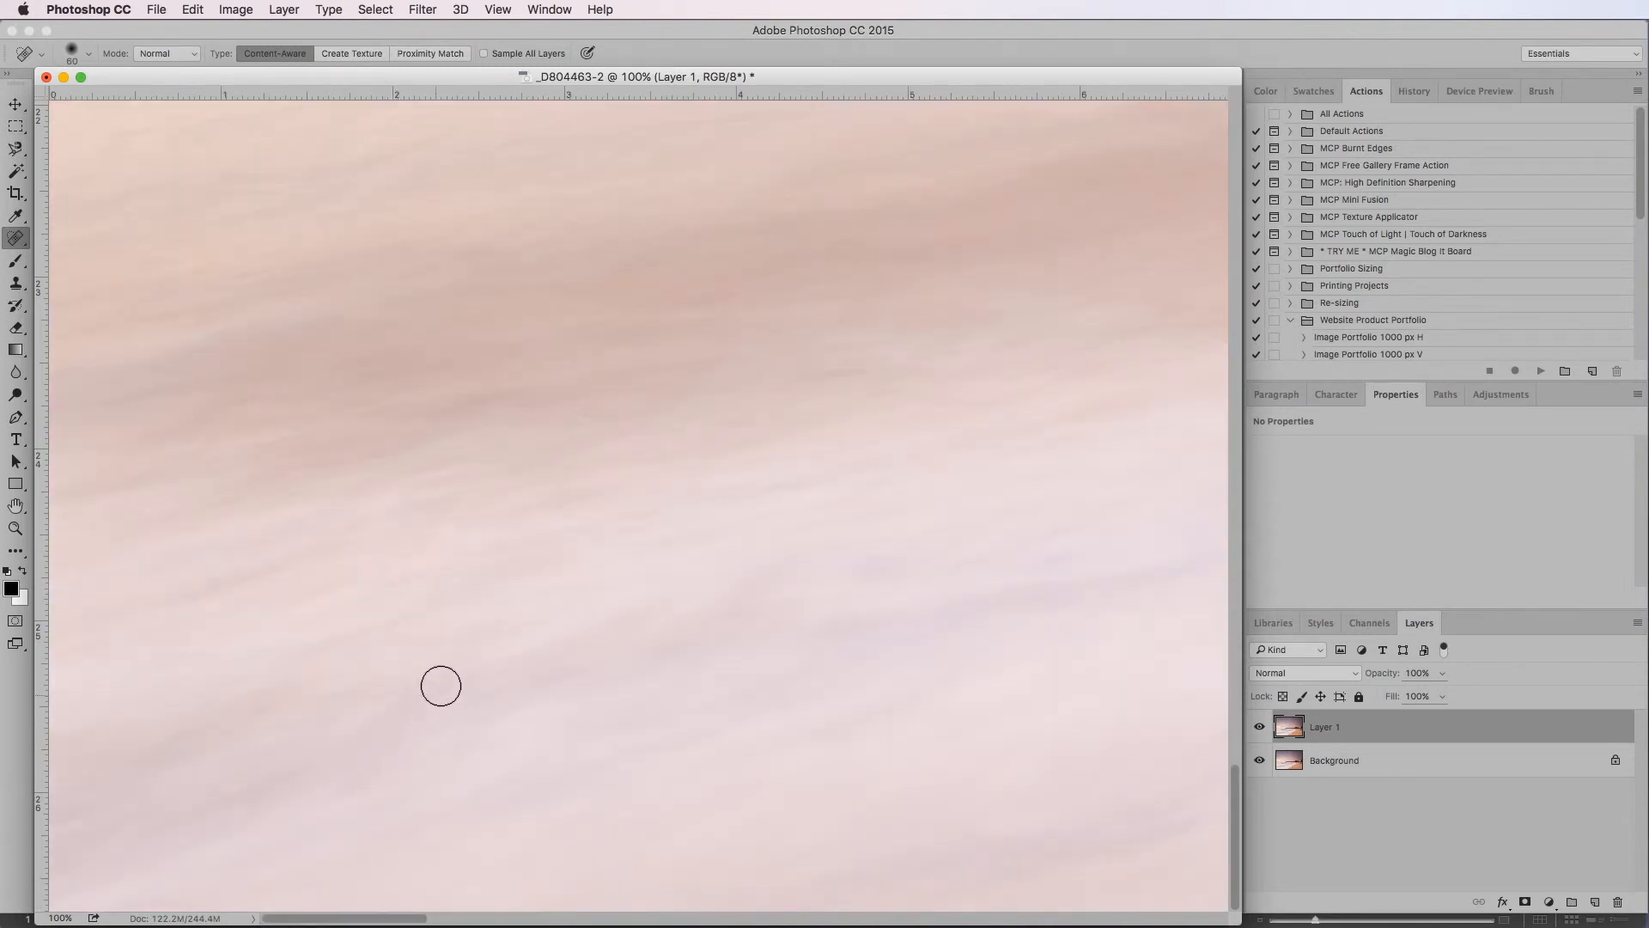
Review the whole photo at 12.5% and 16.7% zoom for remaining spots
{"action": "key", "text": "super+minus"}
{"action": "key", "text": "super+minus"}
{"action": "key", "text": "super+minus"}
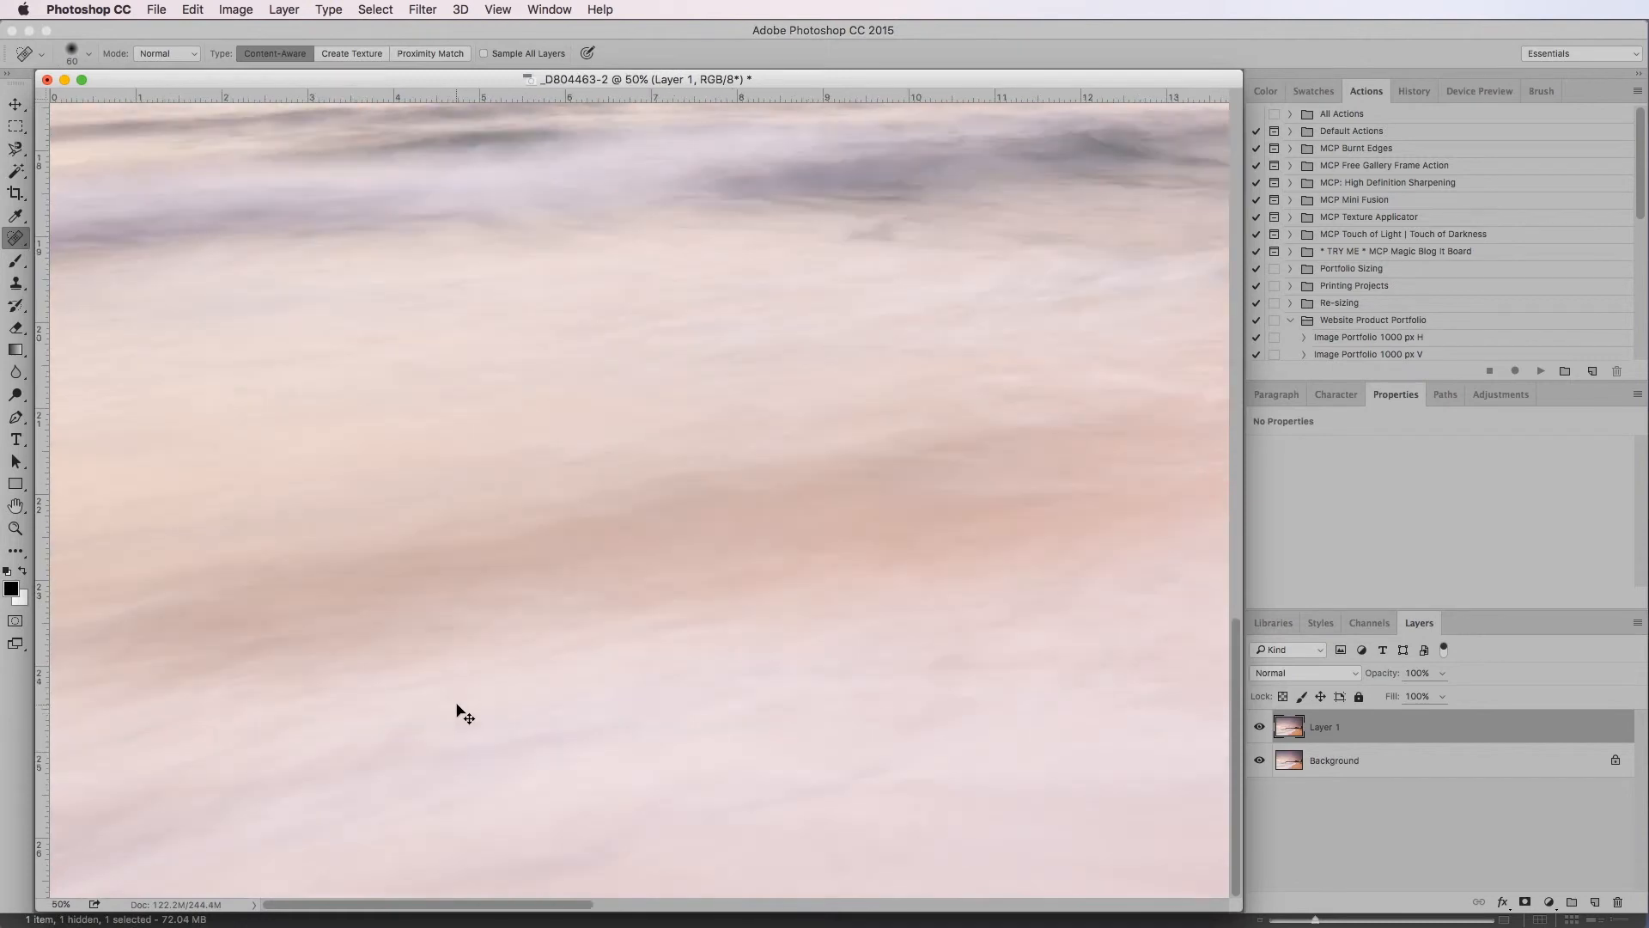
{"action": "key", "text": "super+minus"}
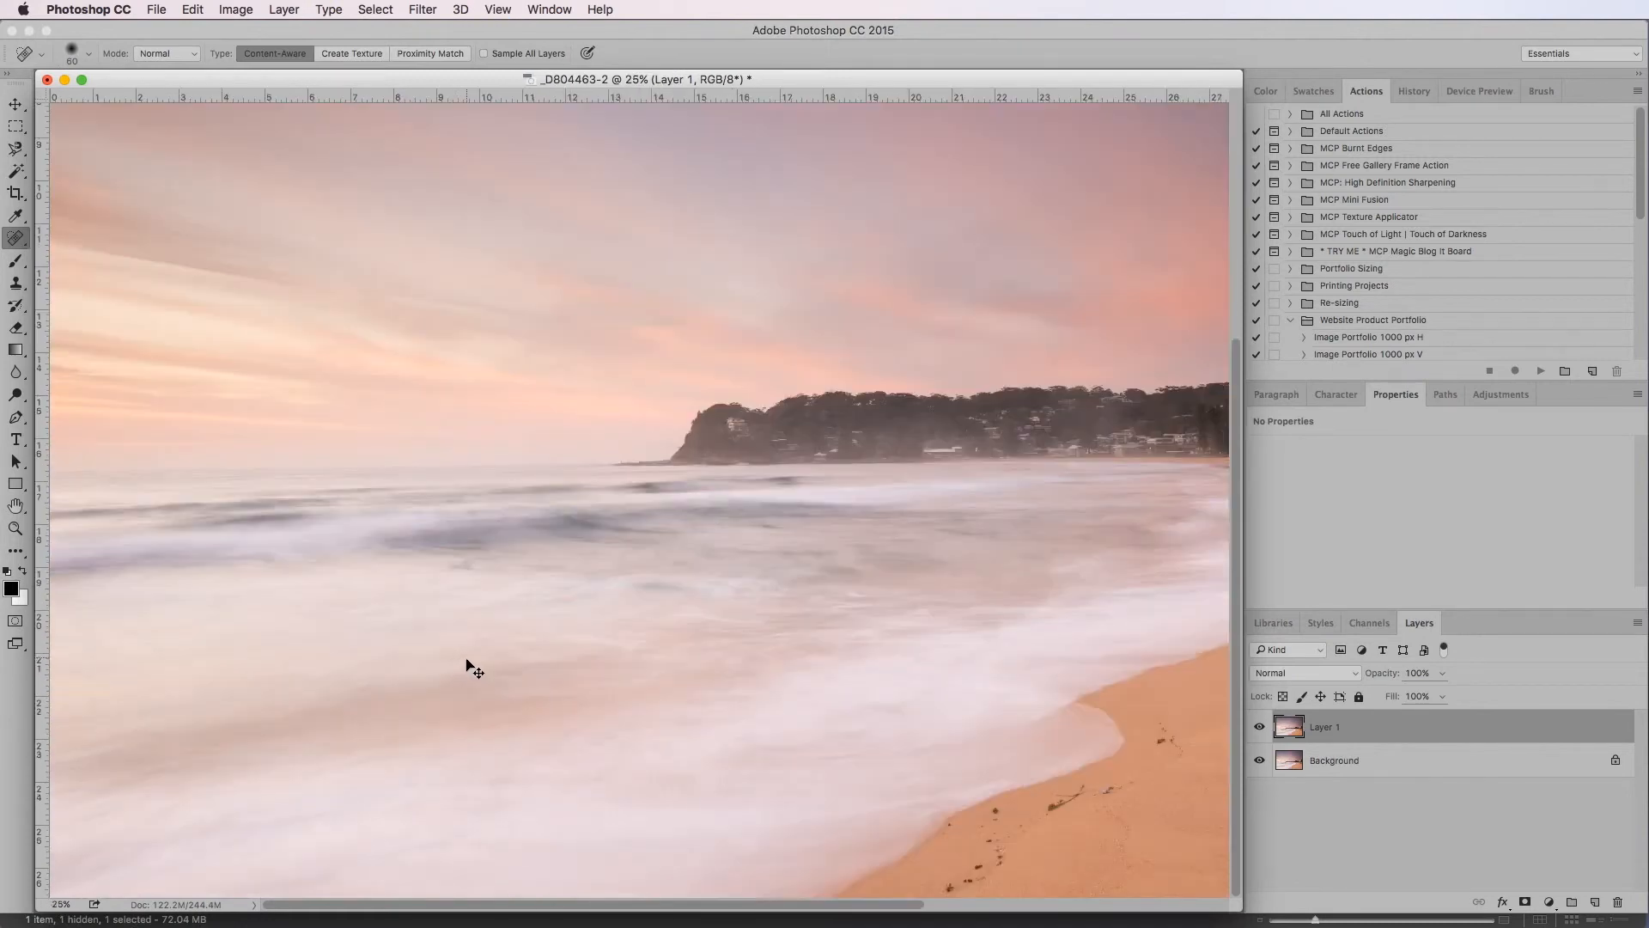
{"action": "key", "text": "super+minus"}
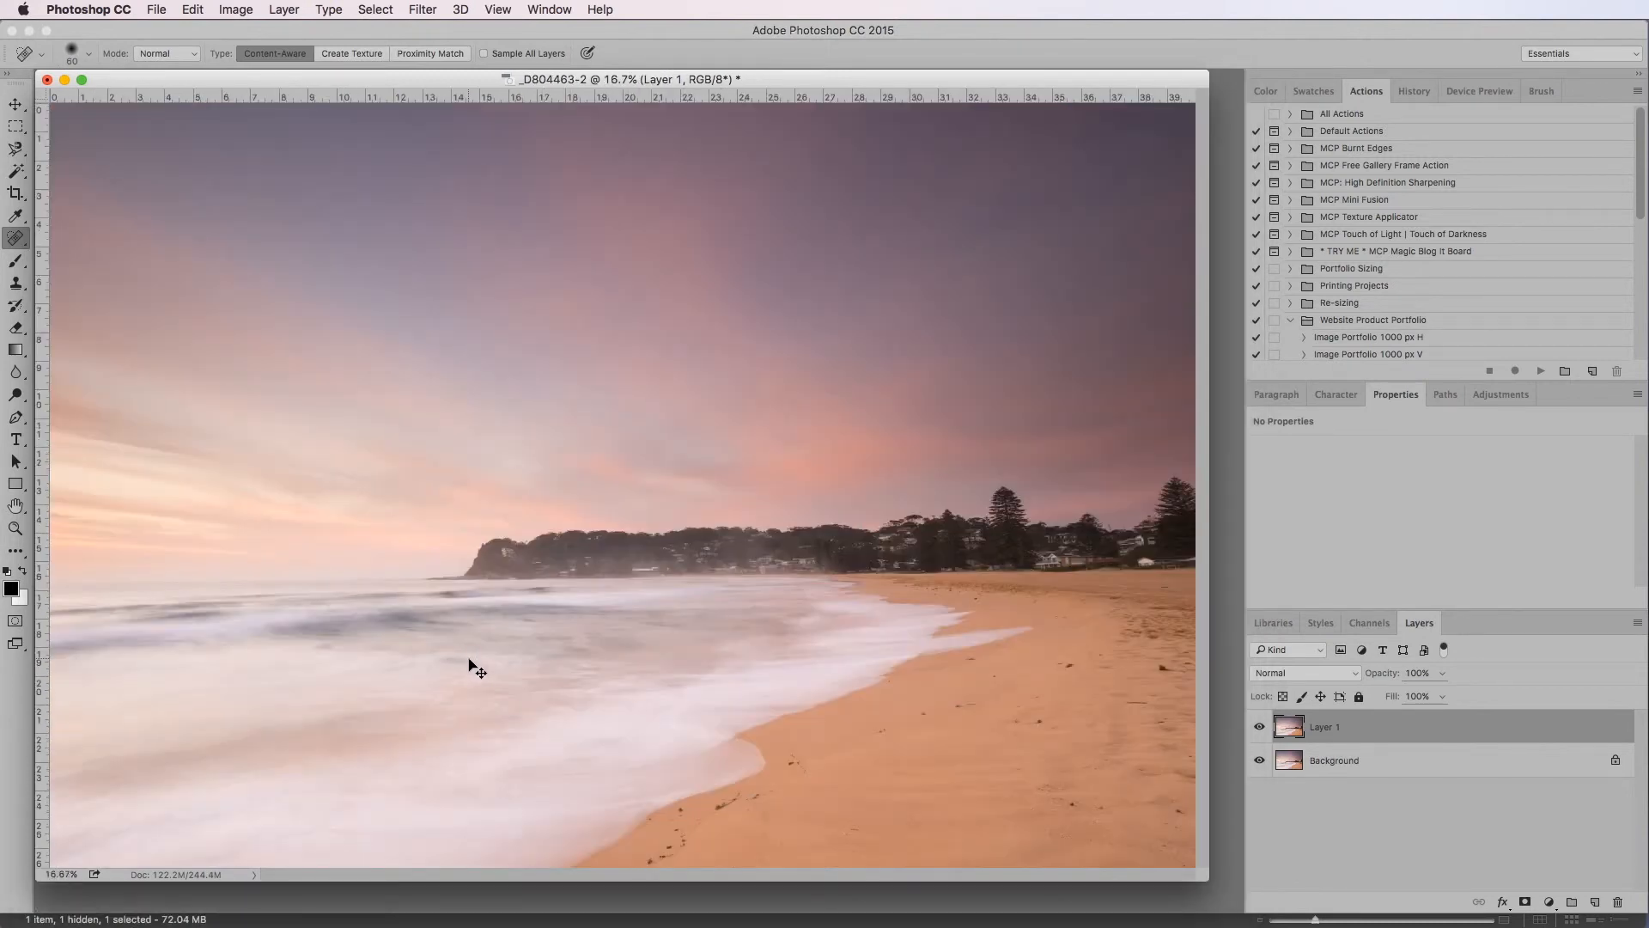
{"action": "key", "text": "super+minus"}
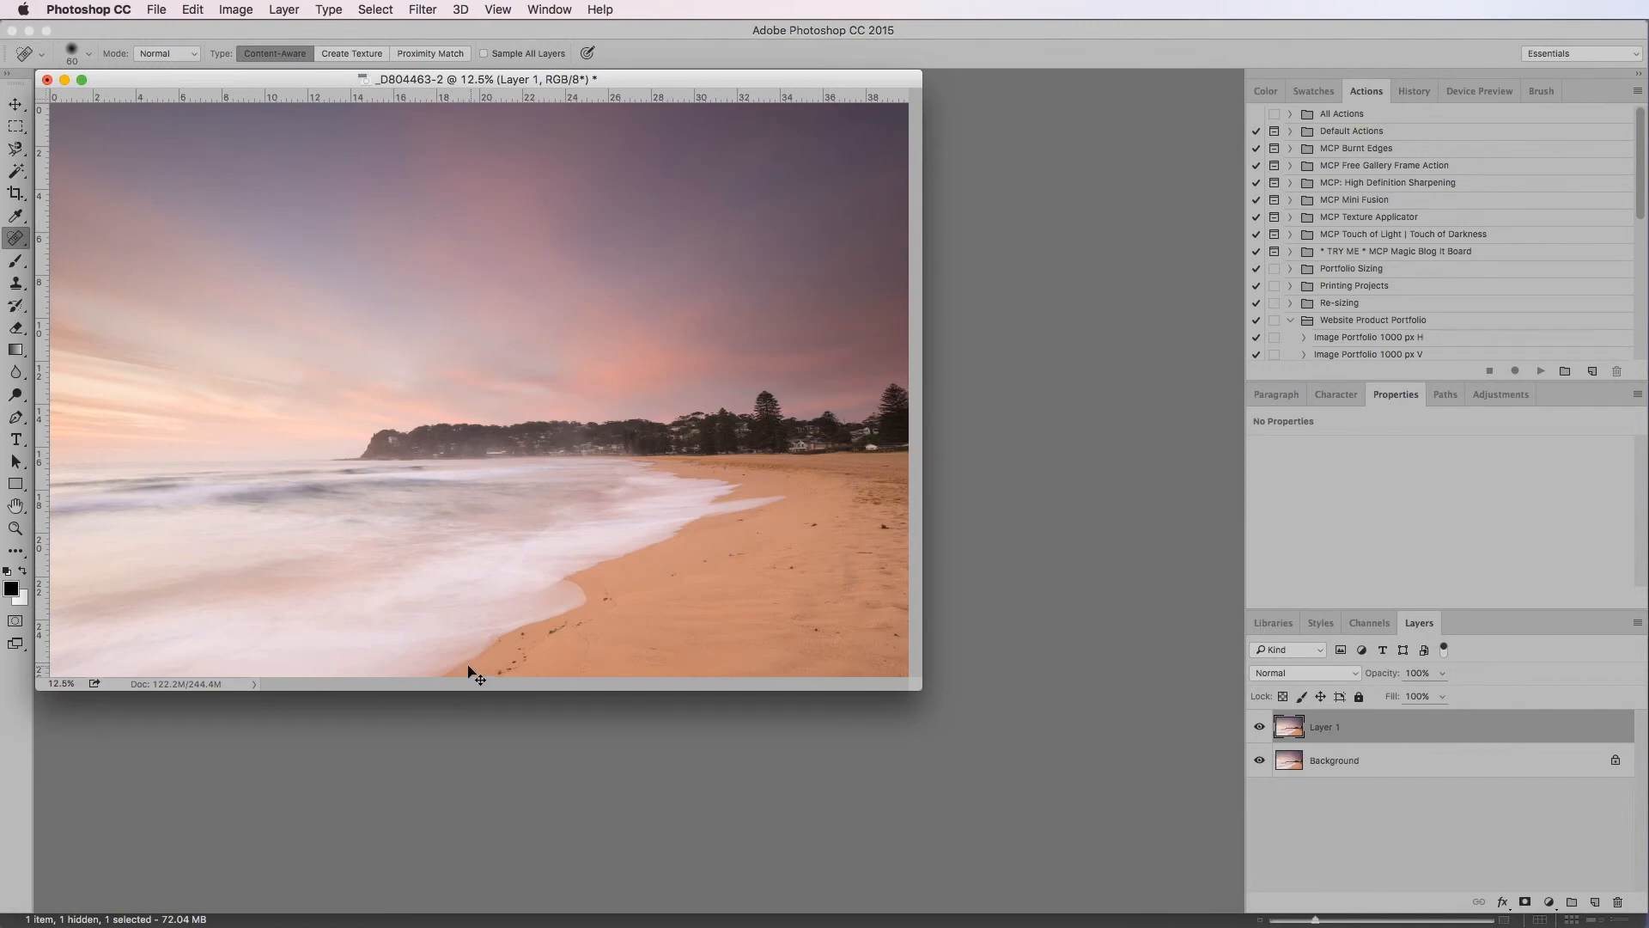
{"action": "key", "text": "super+plus"}
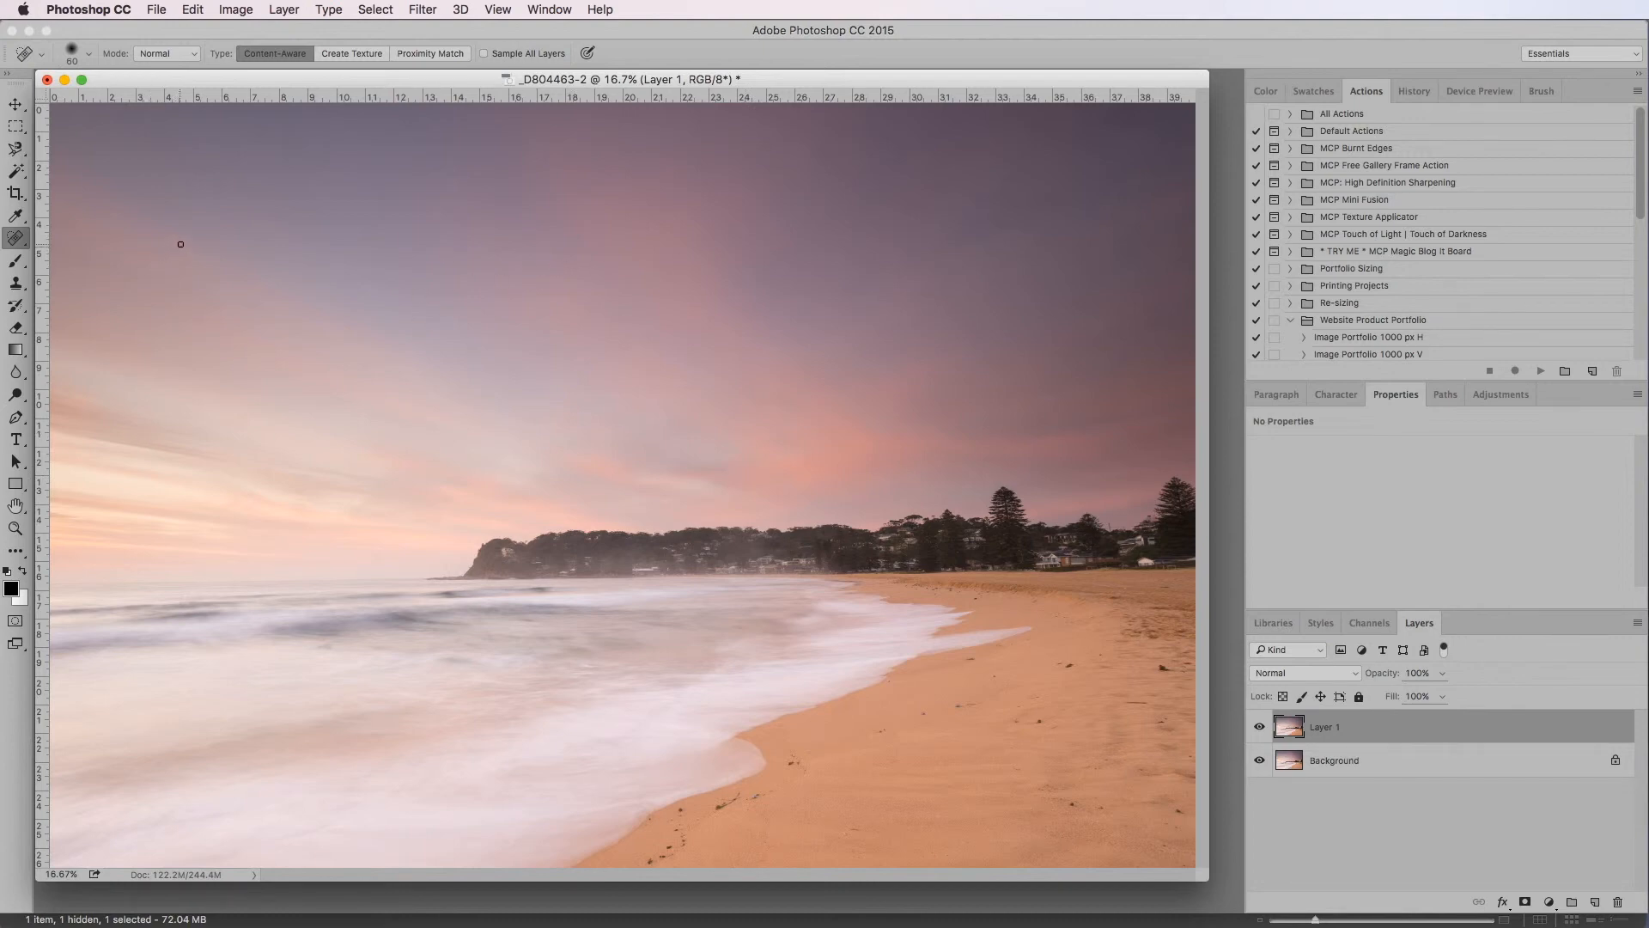
Heal the remaining faint spots in the upper-left sky at 50% zoom with a 125 px Spot Healing Brush
{"action": "key", "text": "super+equal"}
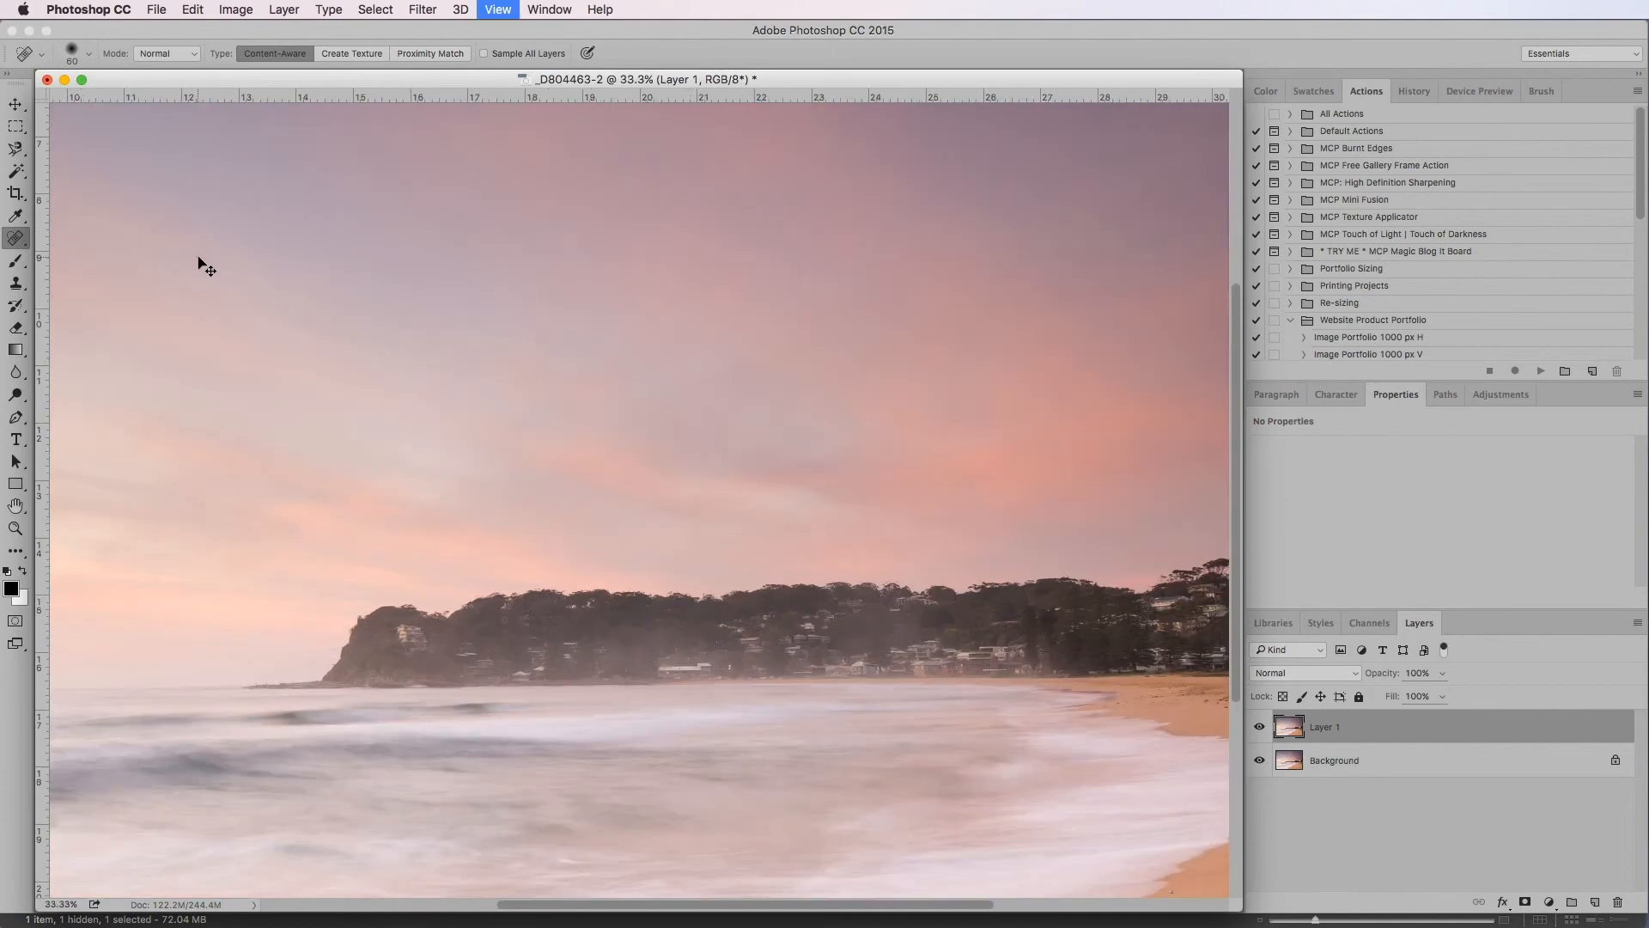
{"action": "key", "text": "super+equal"}
{"action": "left_click_drag", "start_coordinate": [178, 295], "coordinate": [1225, 602]}
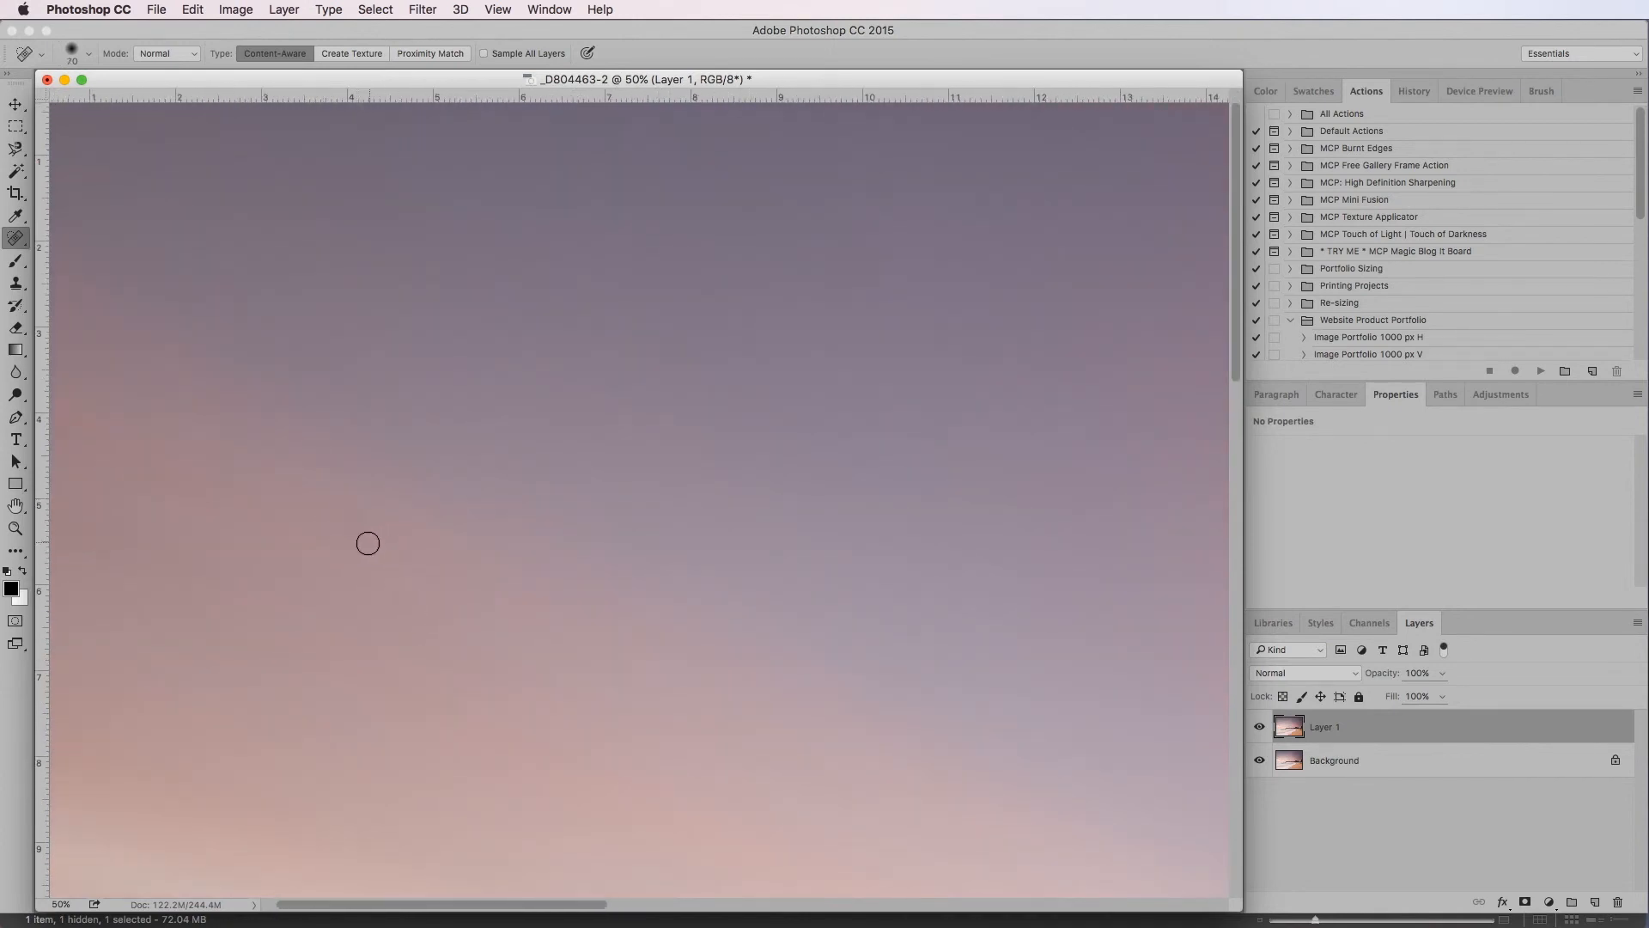
{"action": "key", "text": "bracketright"}
{"action": "key", "text": "bracketright"}
{"action": "left_click_drag", "start_coordinate": [348, 521], "coordinate": [352, 534]}
{"action": "left_click_drag", "start_coordinate": [952, 447], "coordinate": [961, 467]}
{"action": "key", "text": "super+minus"}
{"action": "key", "text": "super+minus"}
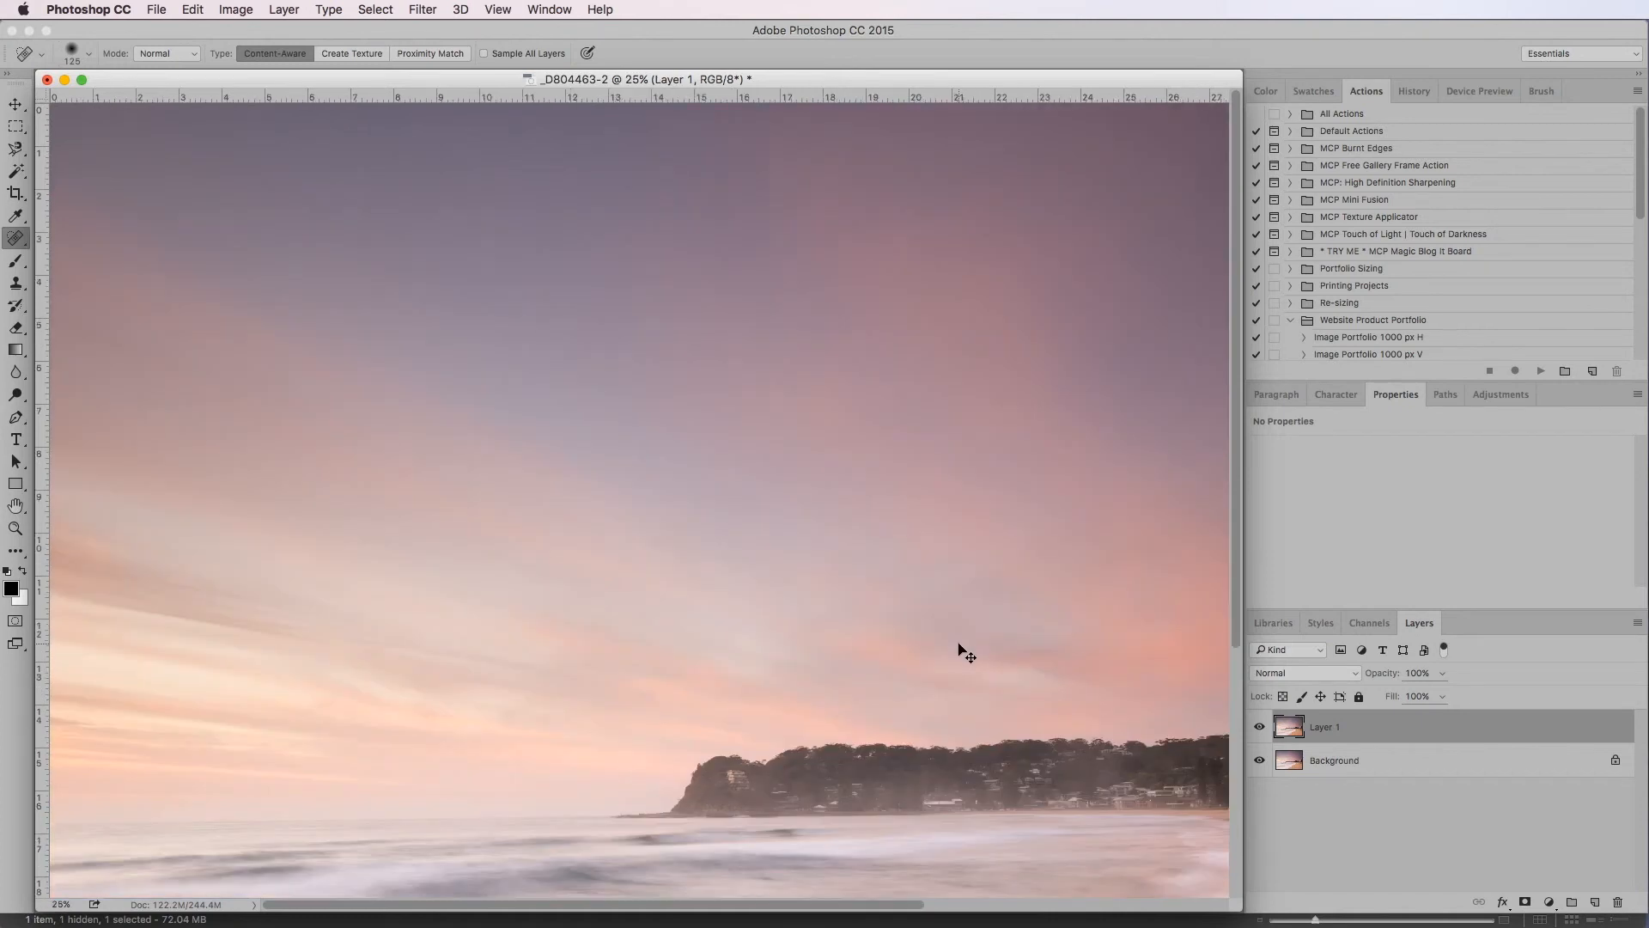
{"action": "key", "text": "super+minus"}
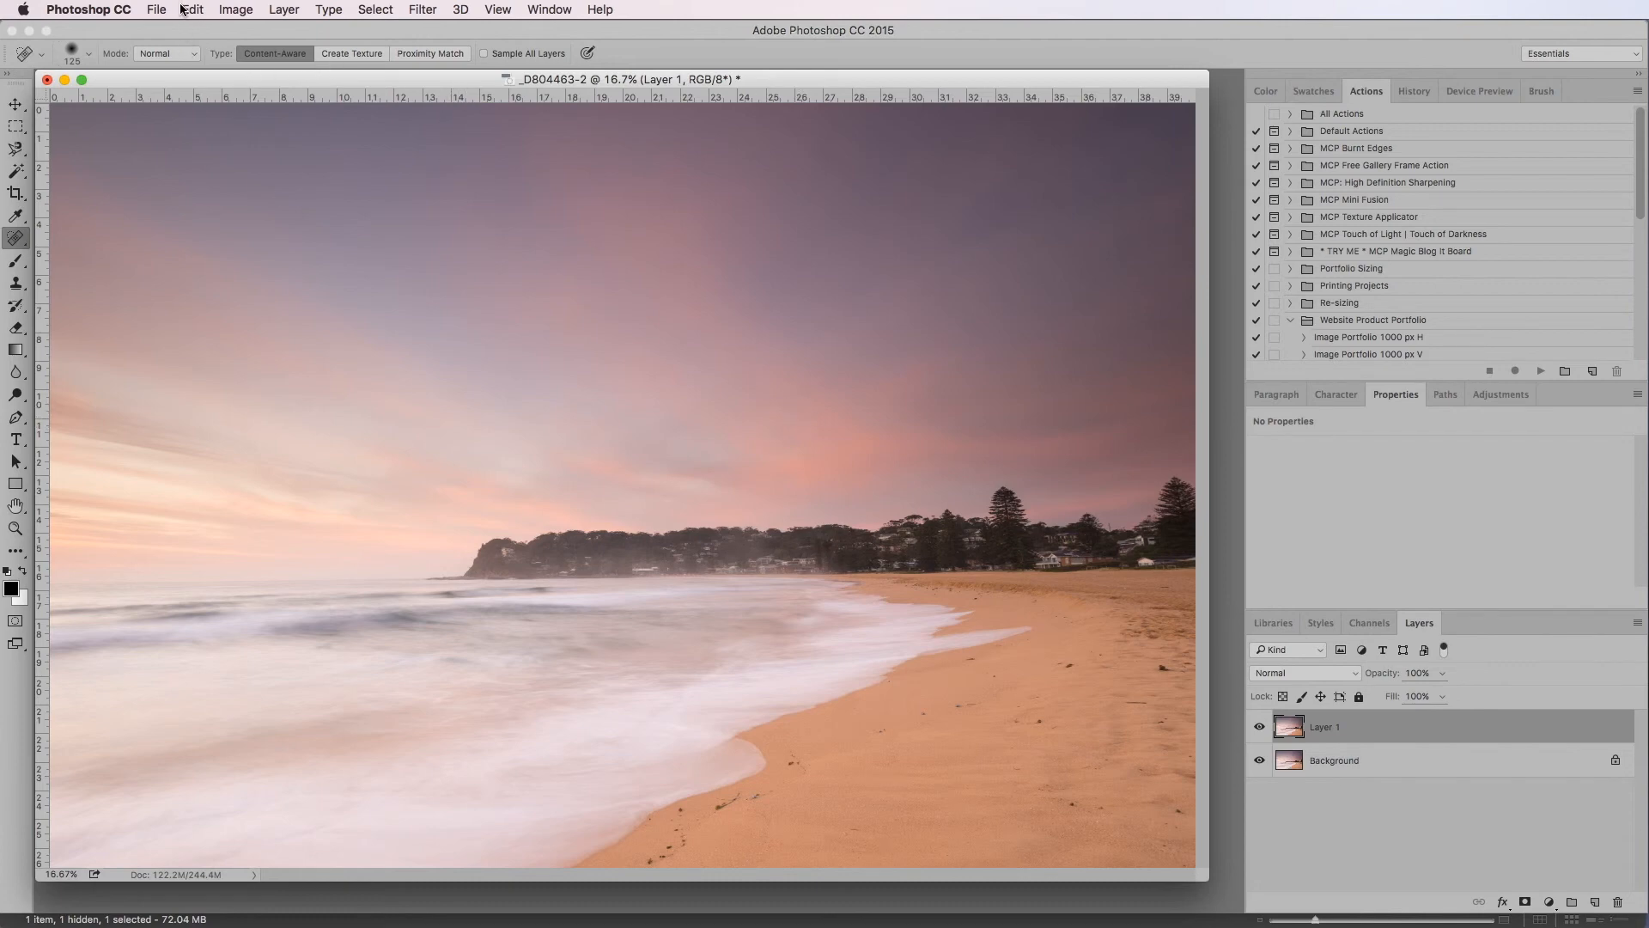
Save the photo with its layers as _D804463-2.psd in Photoshop format in the 1 RAW Conversion folder
{"action": "left_click", "coordinate": [153, 11]}
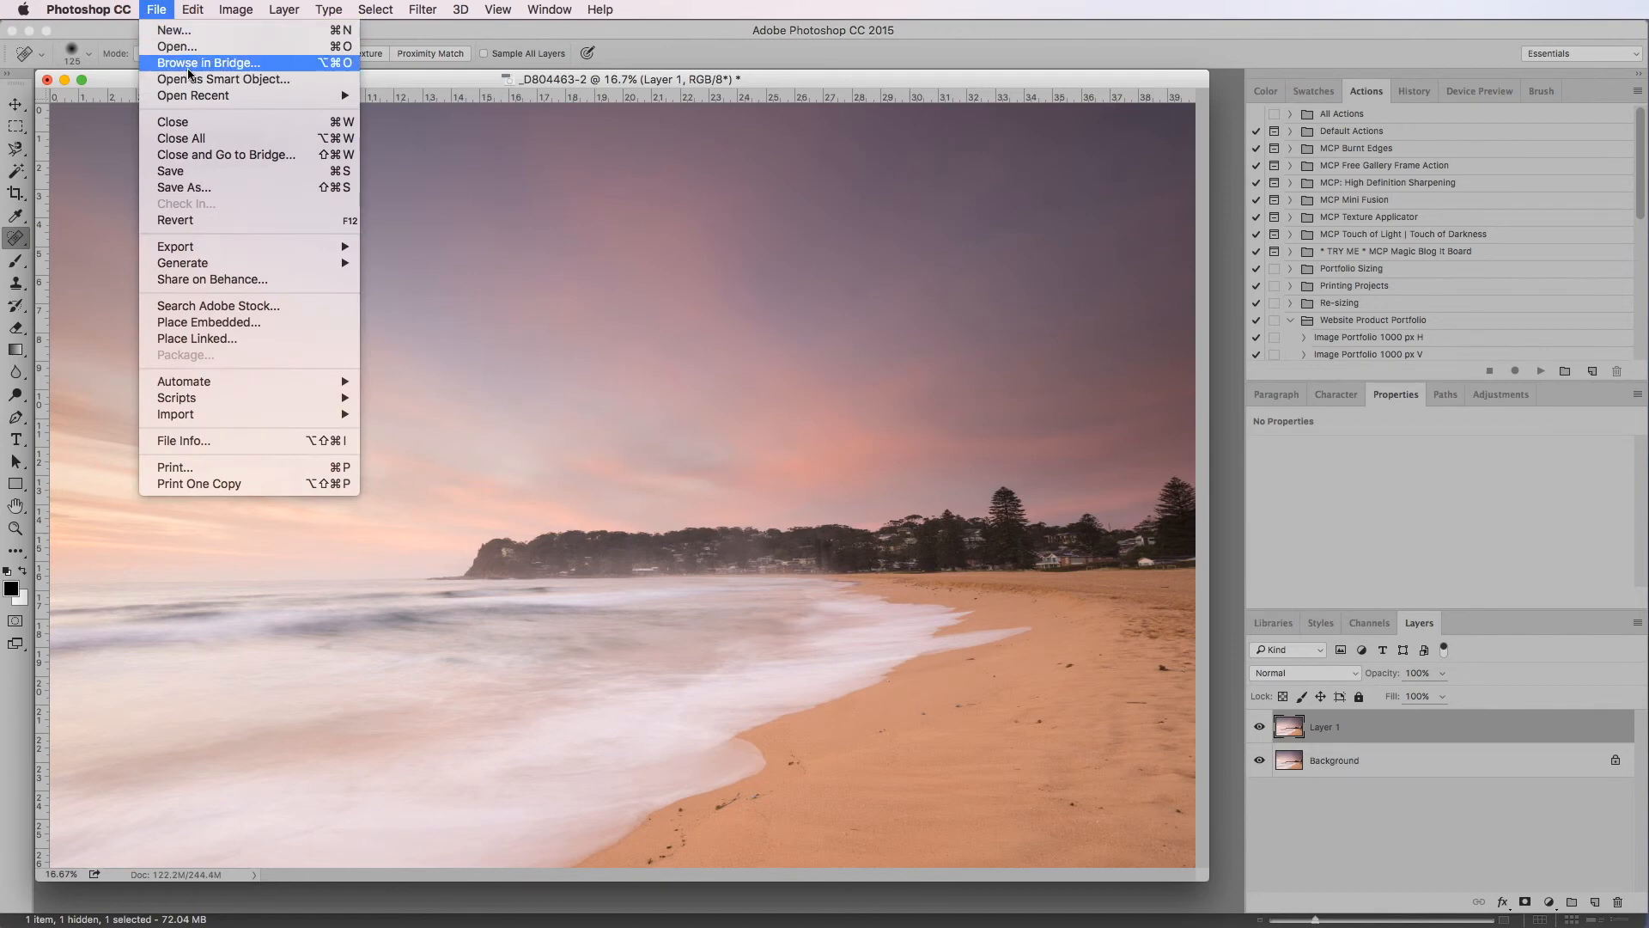
{"action": "left_click", "coordinate": [247, 197]}
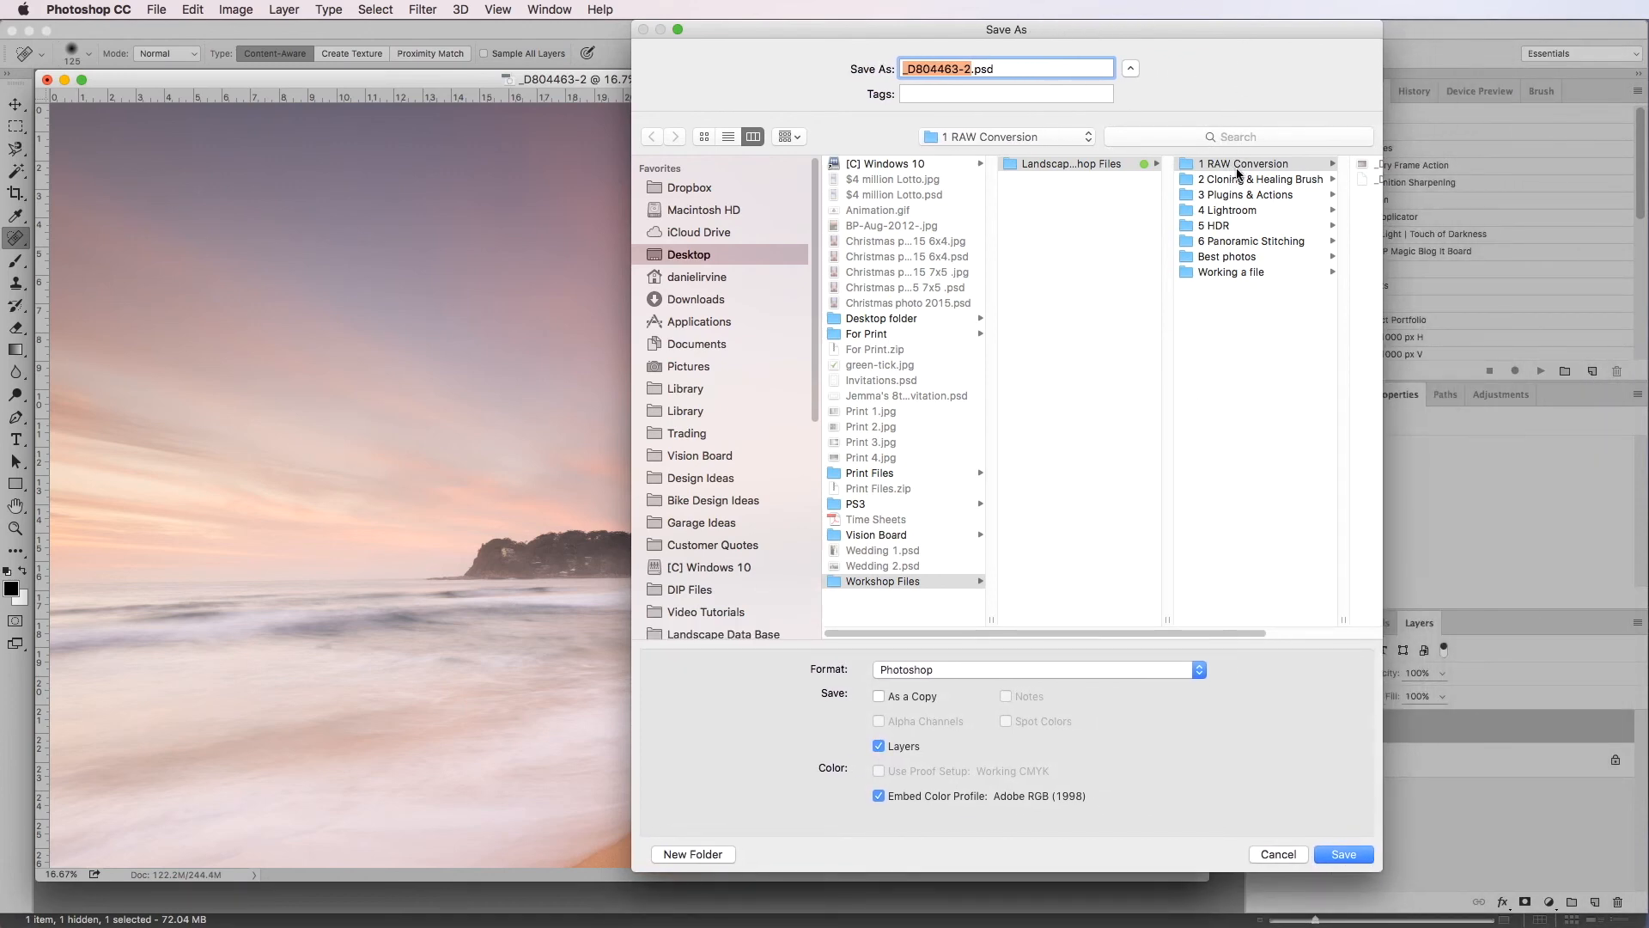
{"action": "left_click", "coordinate": [986, 669]}
{"action": "left_click", "coordinate": [988, 670]}
{"action": "left_click", "coordinate": [1329, 848]}
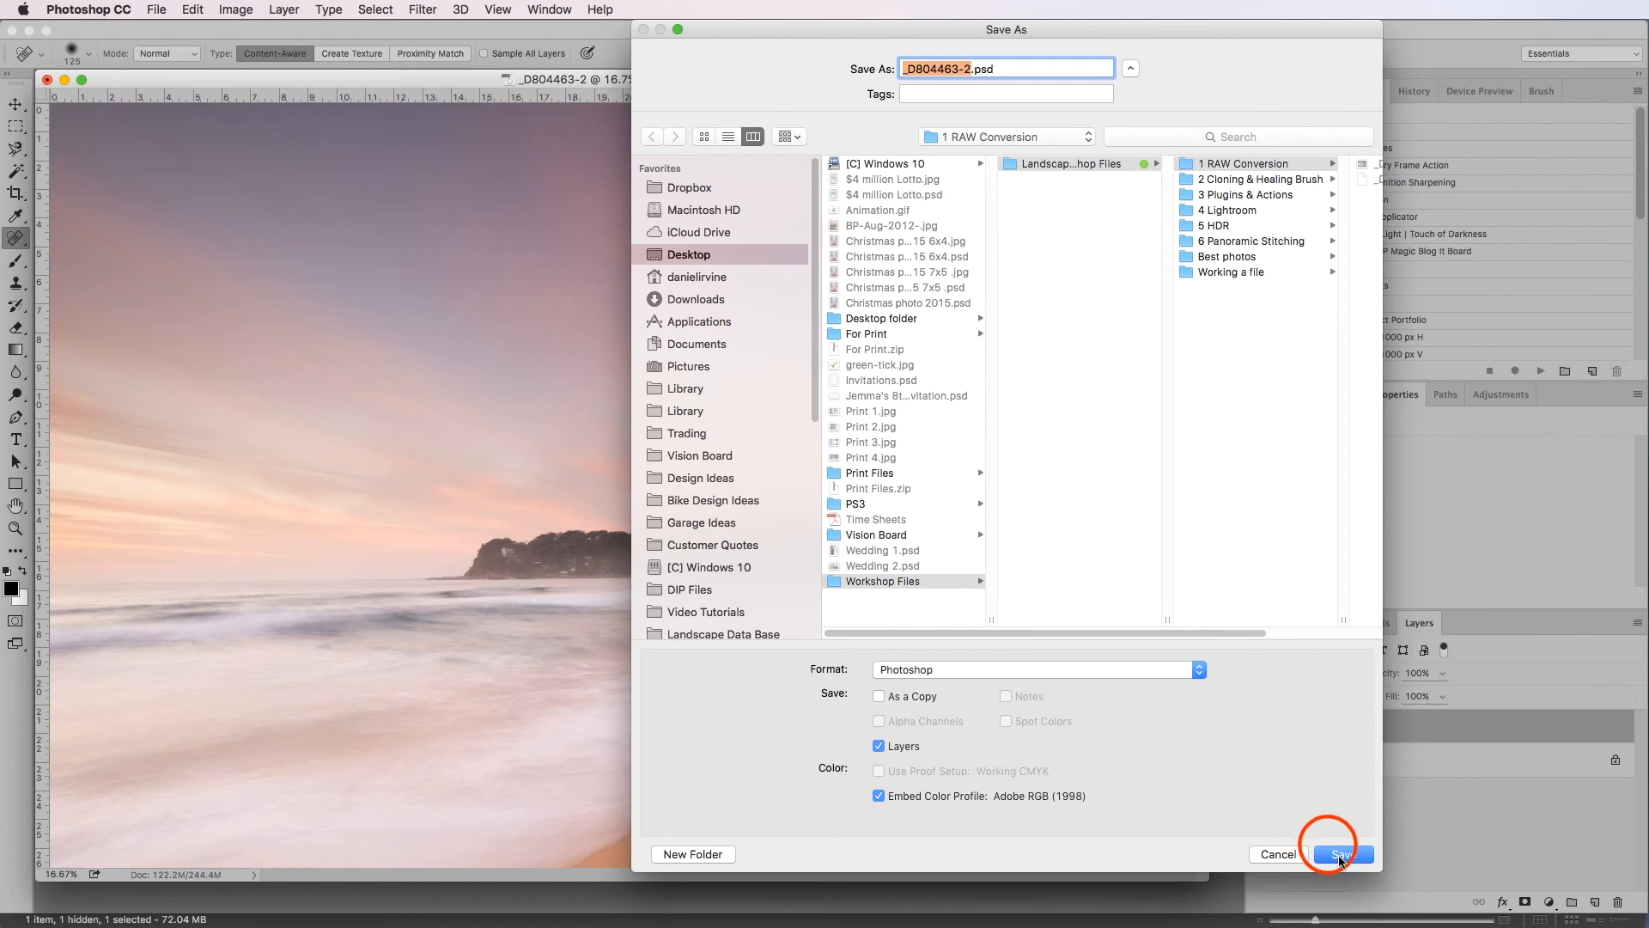